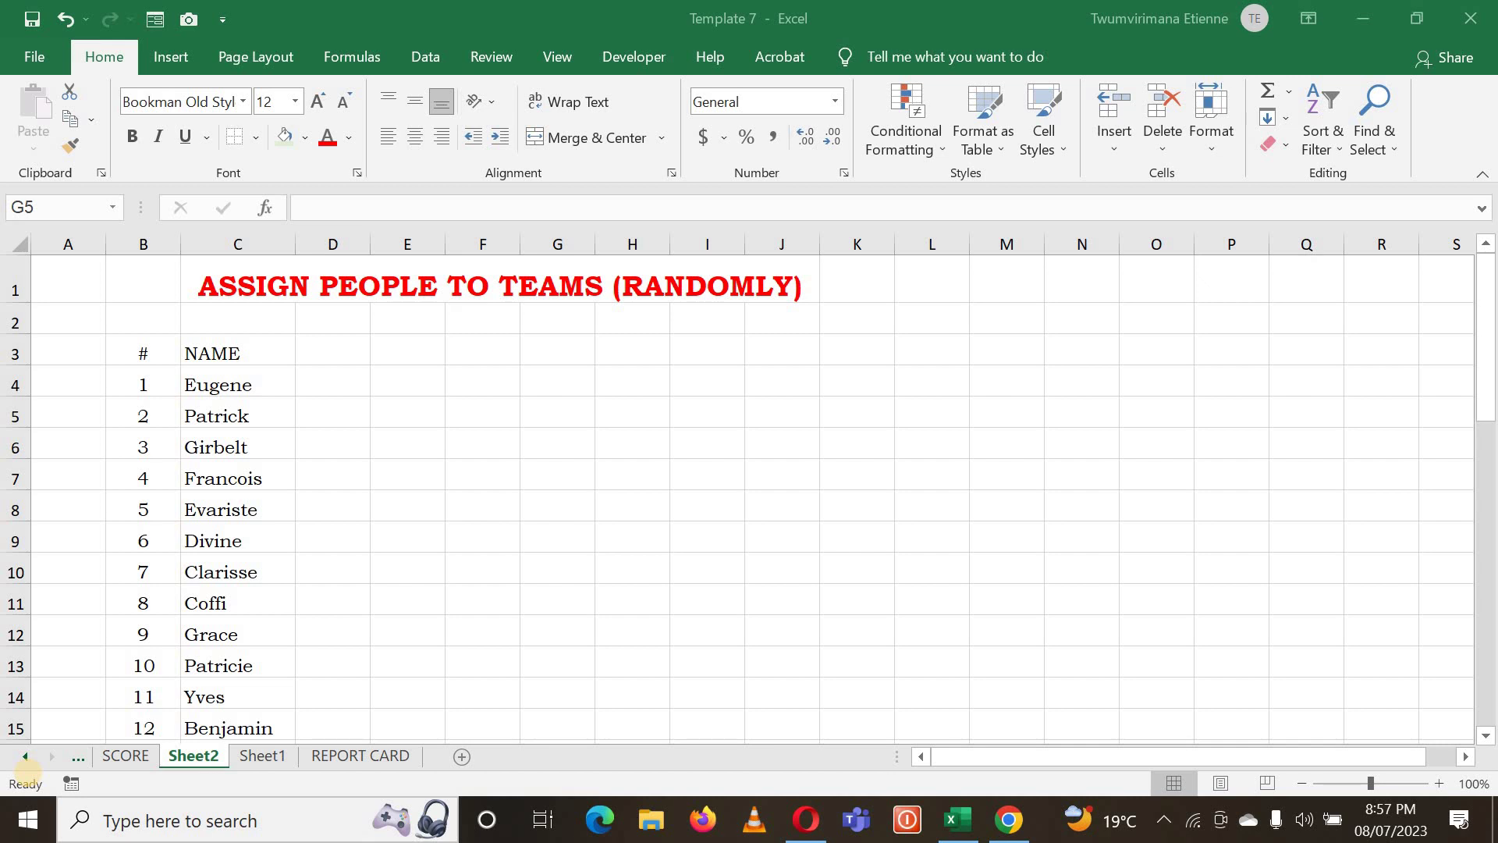
click(29, 775)
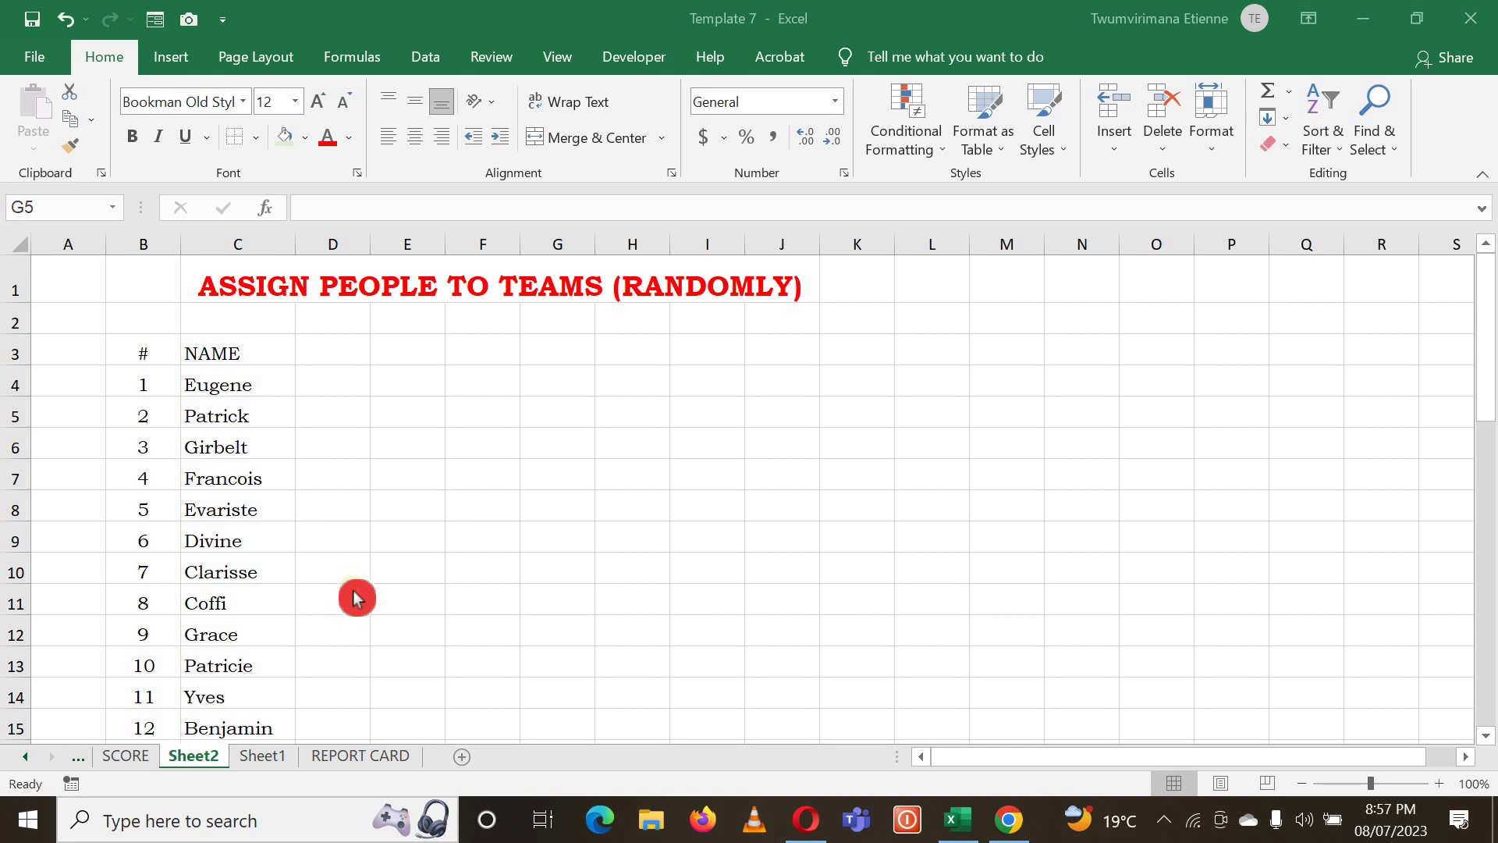
scroll(380, 611, down, 6)
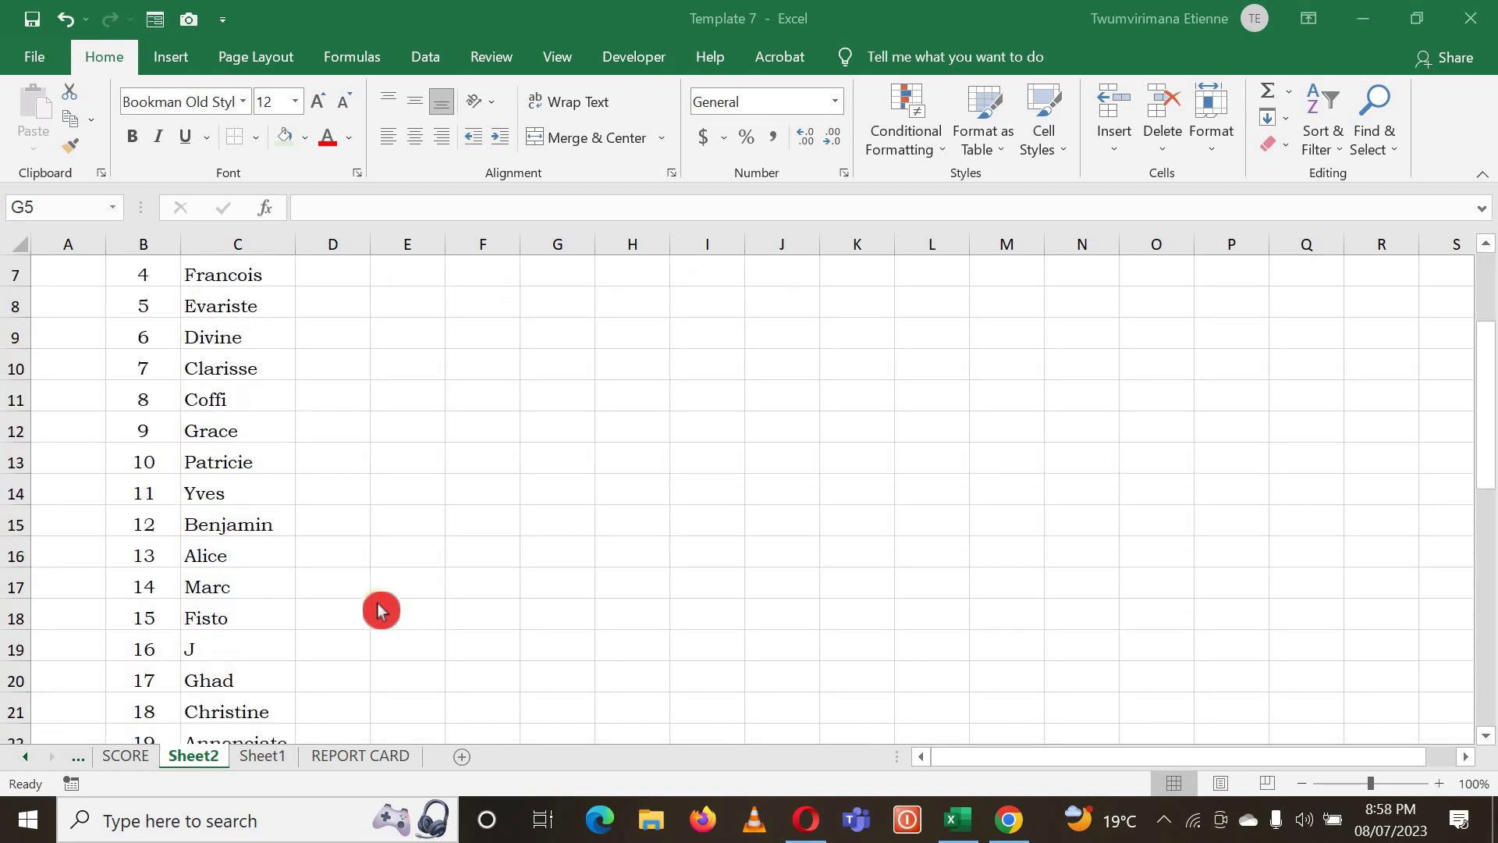
scroll(380, 610, up, 3)
scroll(380, 610, up, 3)
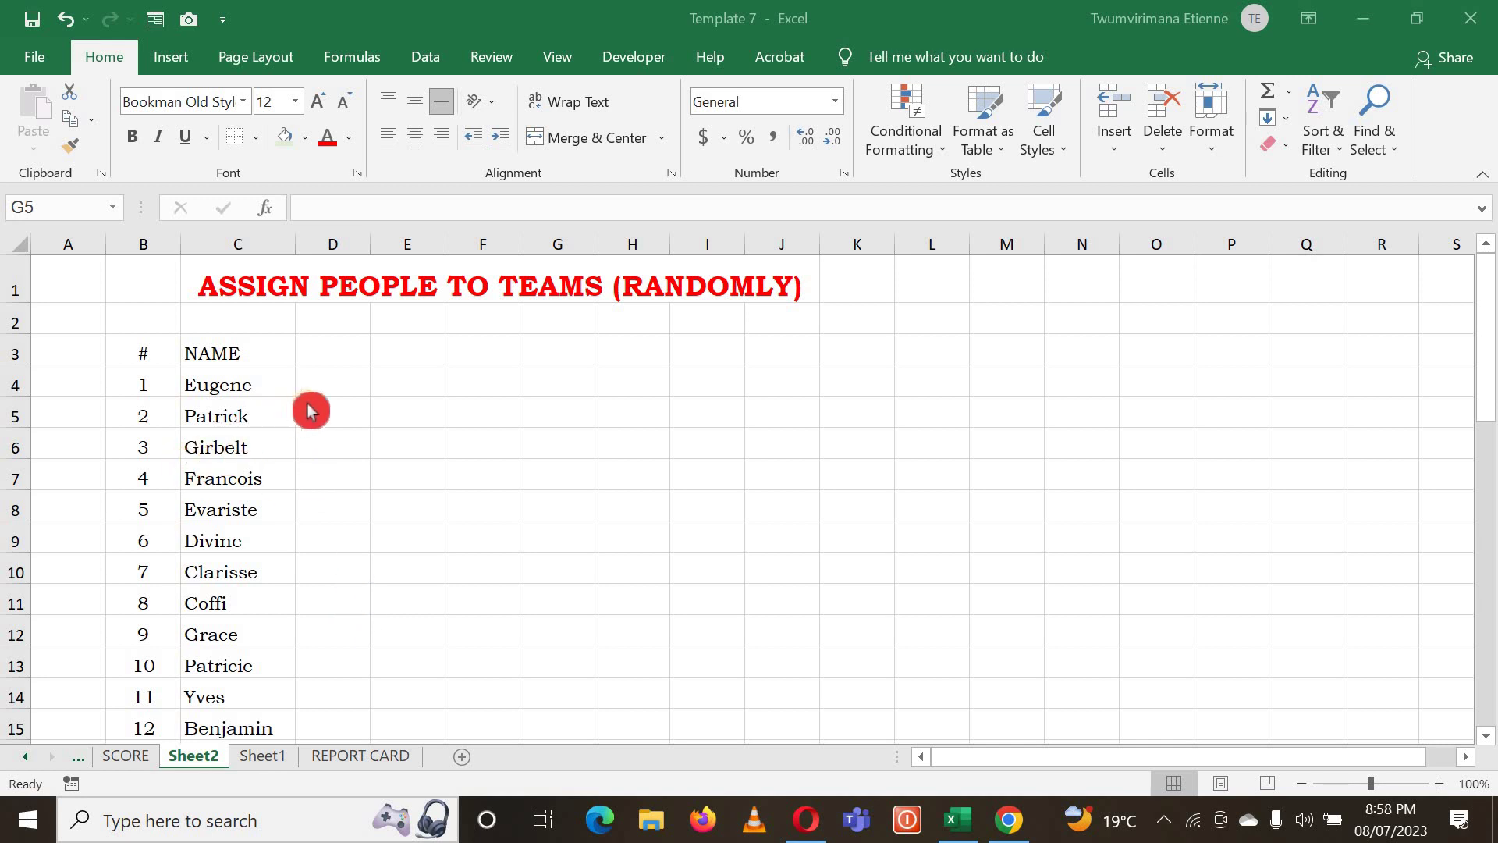
click(657, 416)
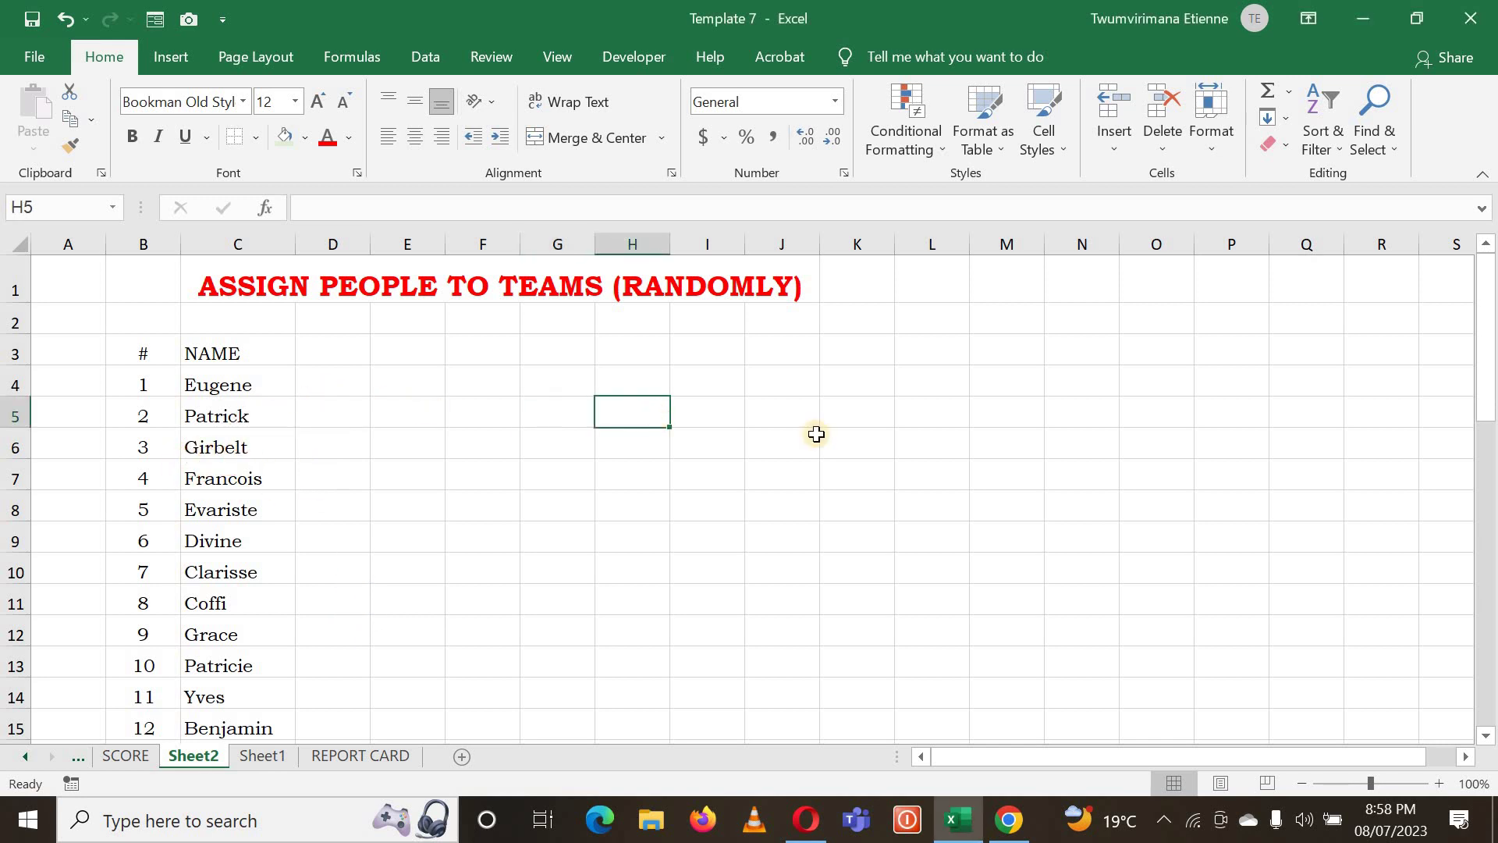
click(813, 433)
click(877, 418)
click(1032, 441)
click(685, 463)
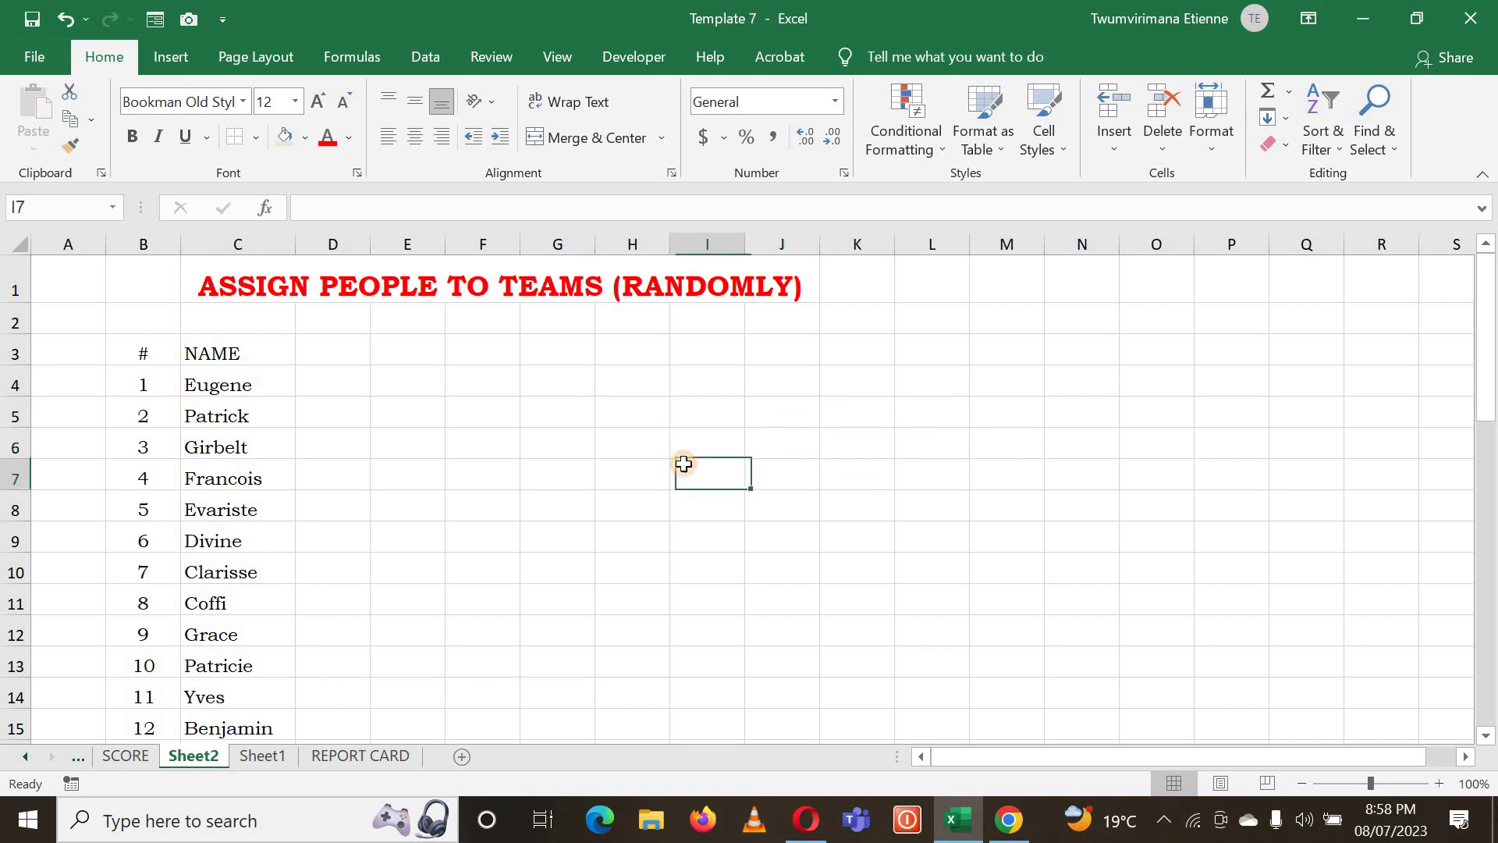
click(815, 502)
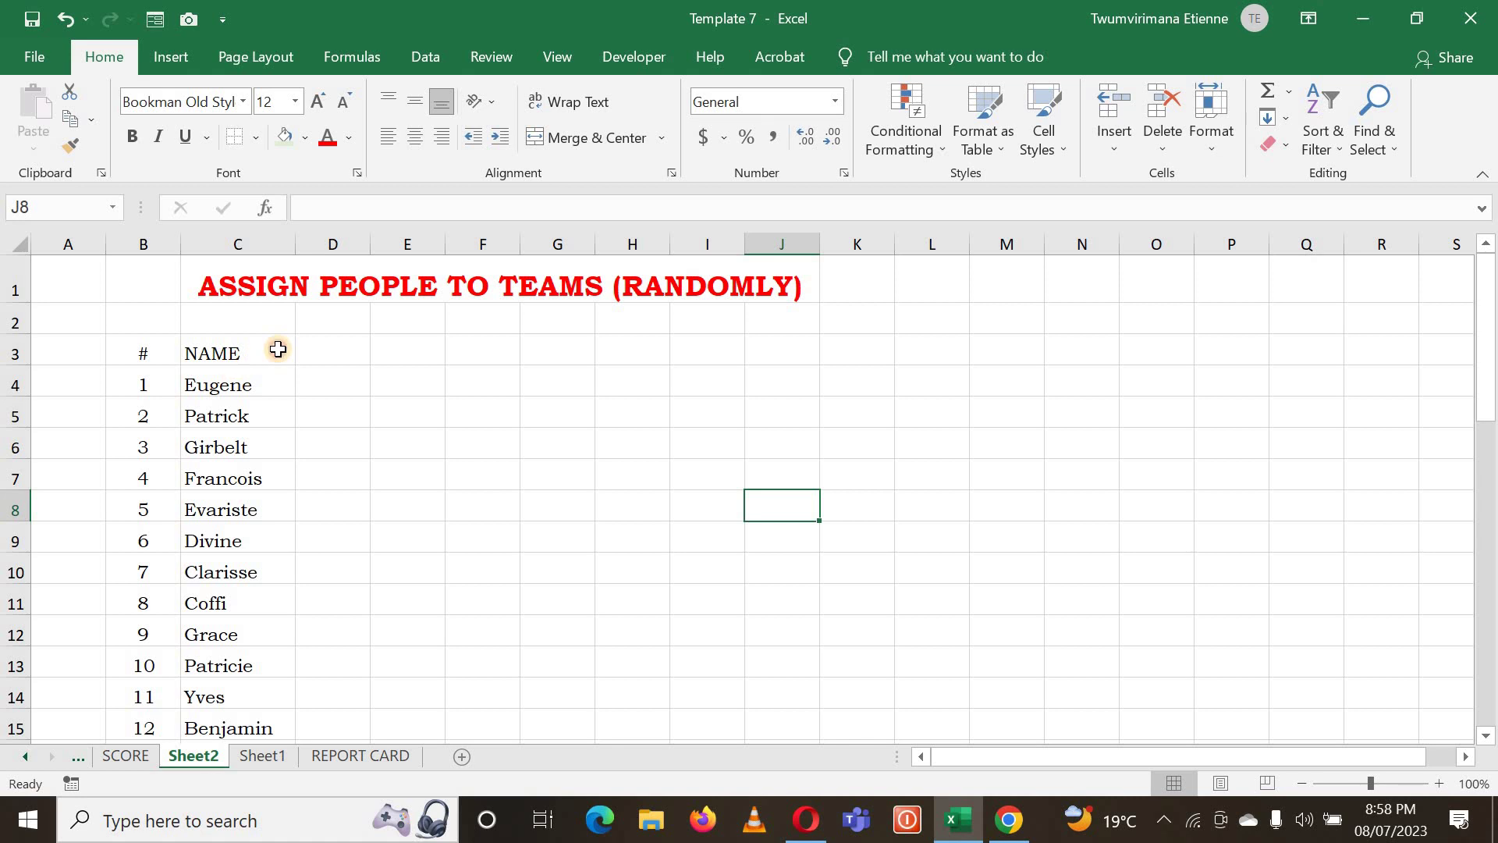
Convert the numbered name list in B3:C42 into a table with headers
click(277, 349)
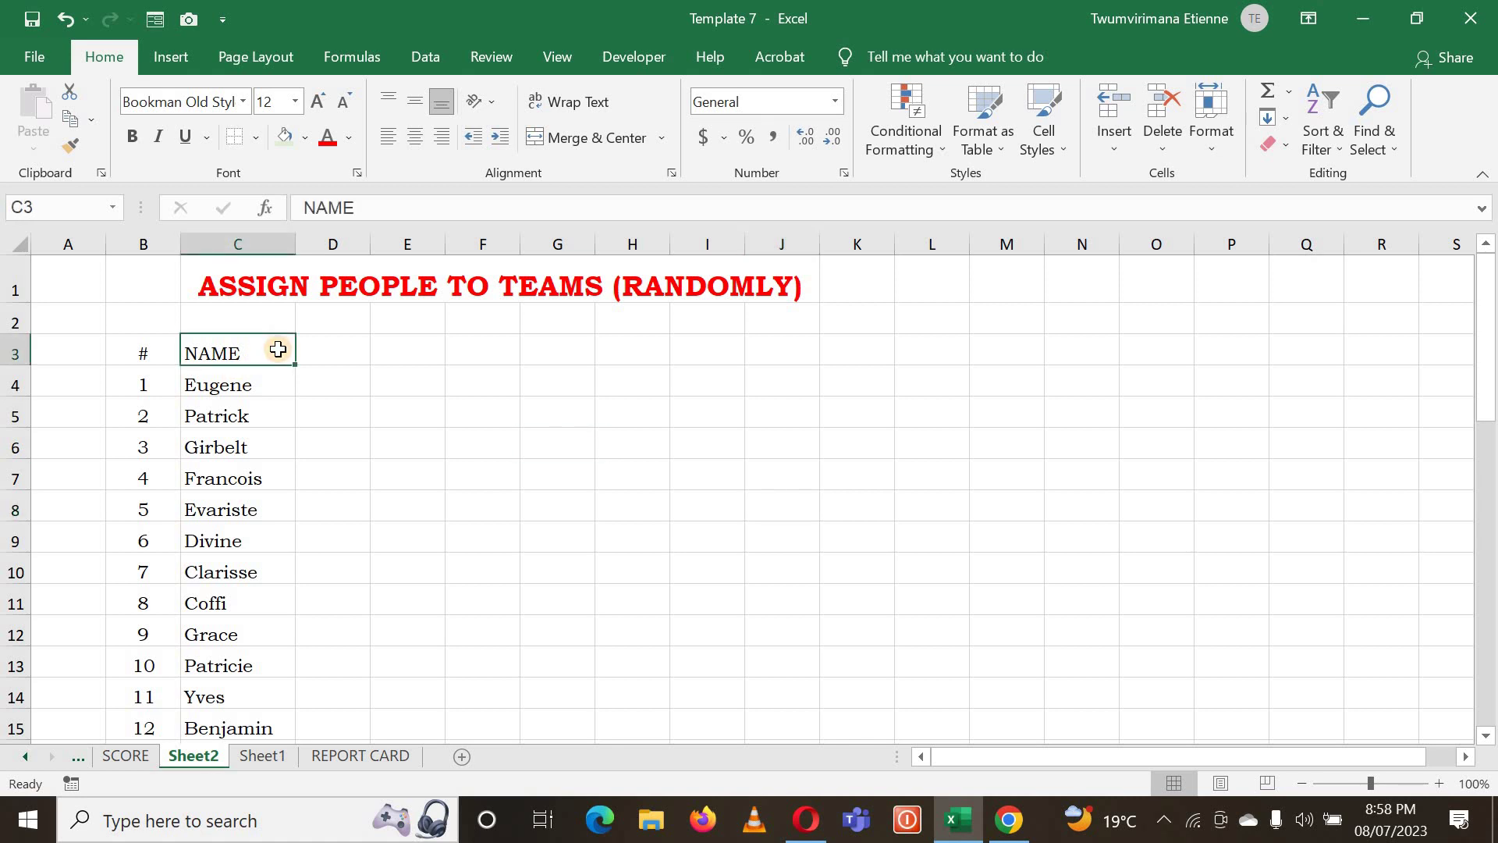
key(ctrl+t)
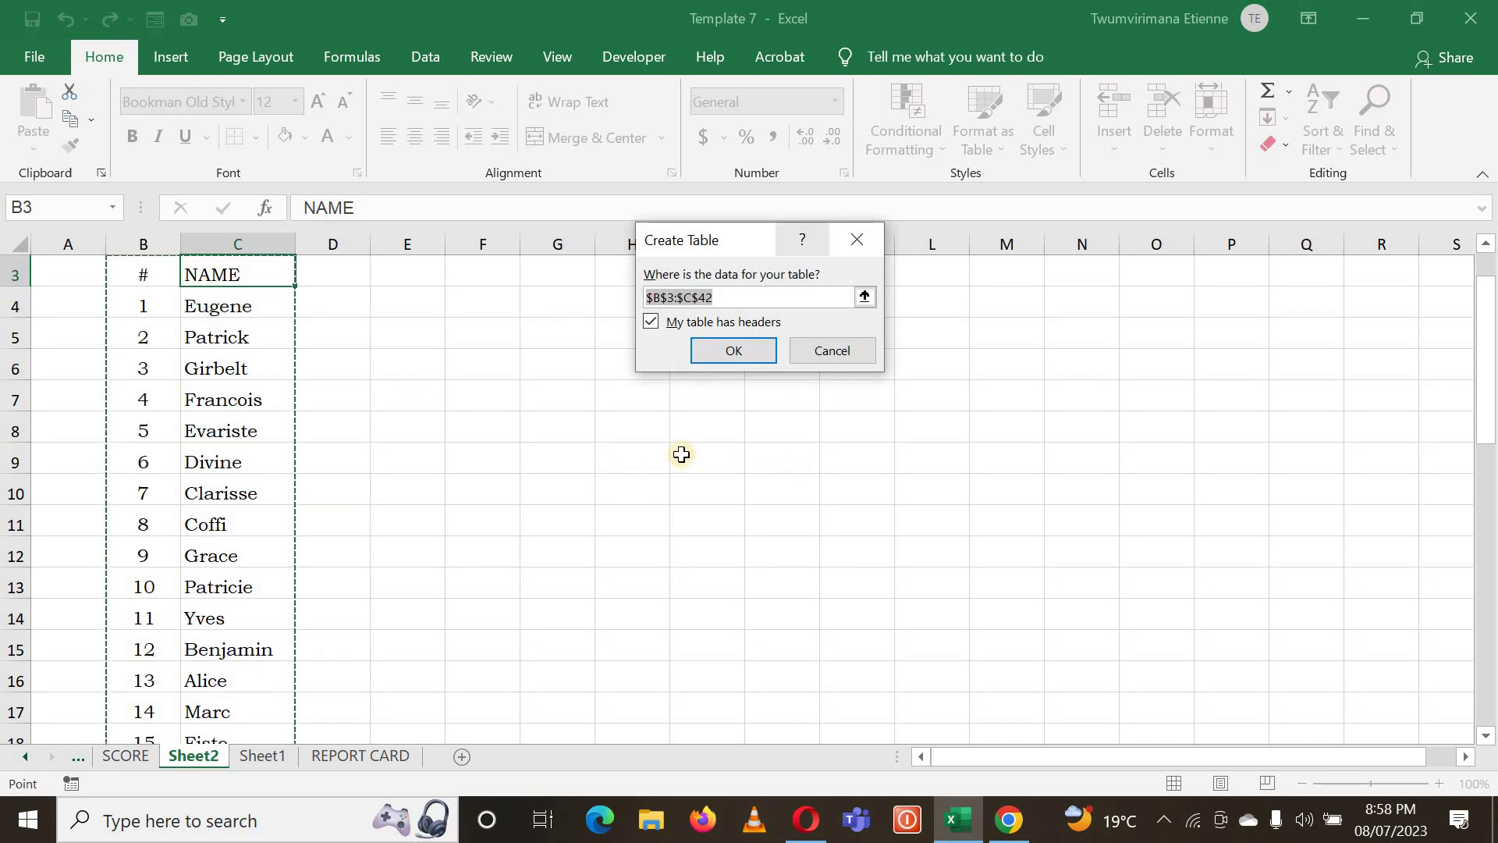
click(732, 378)
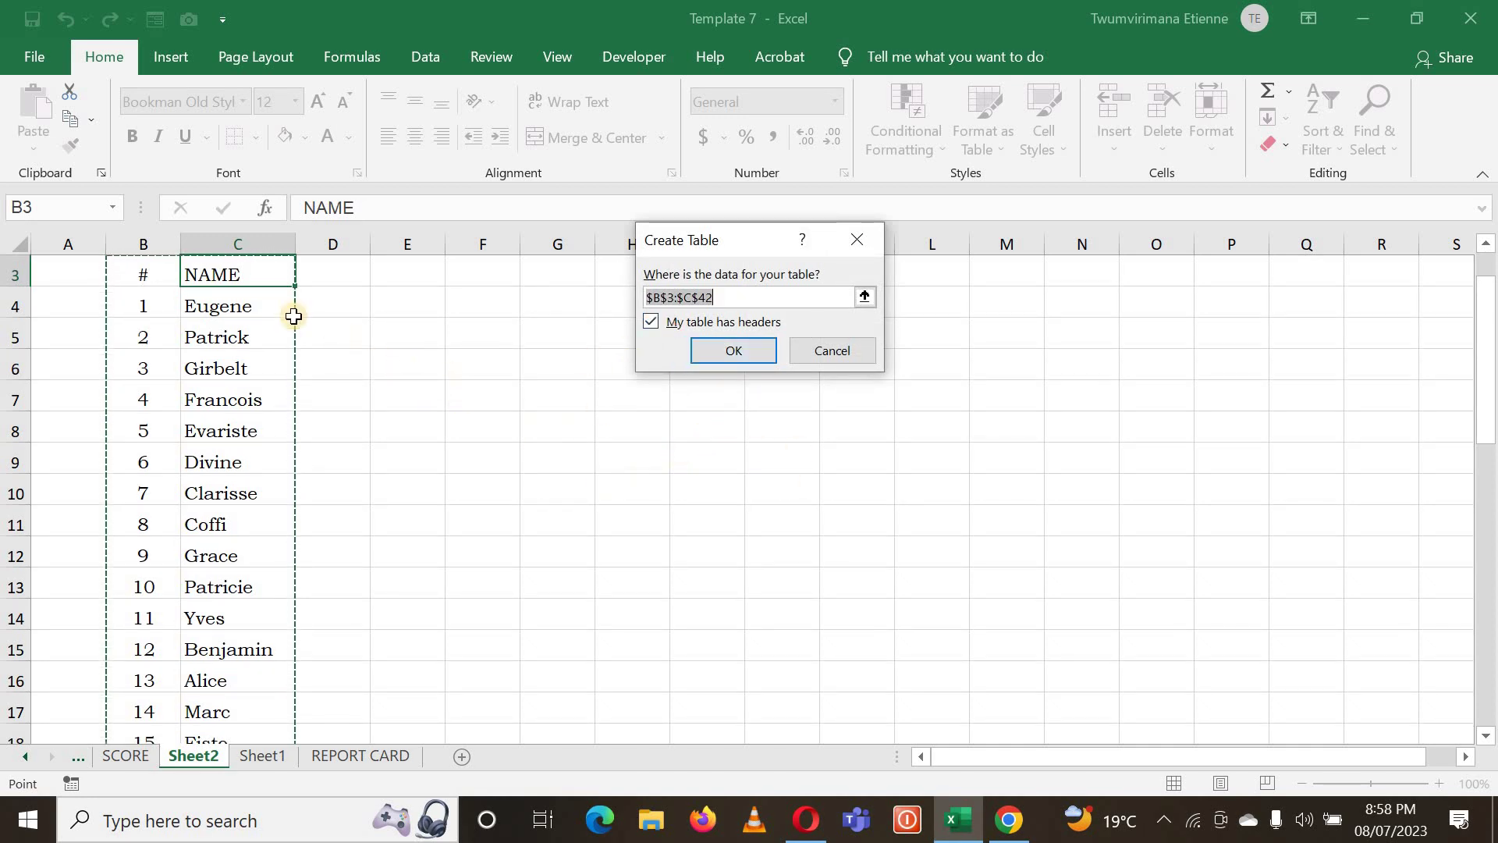
click(659, 349)
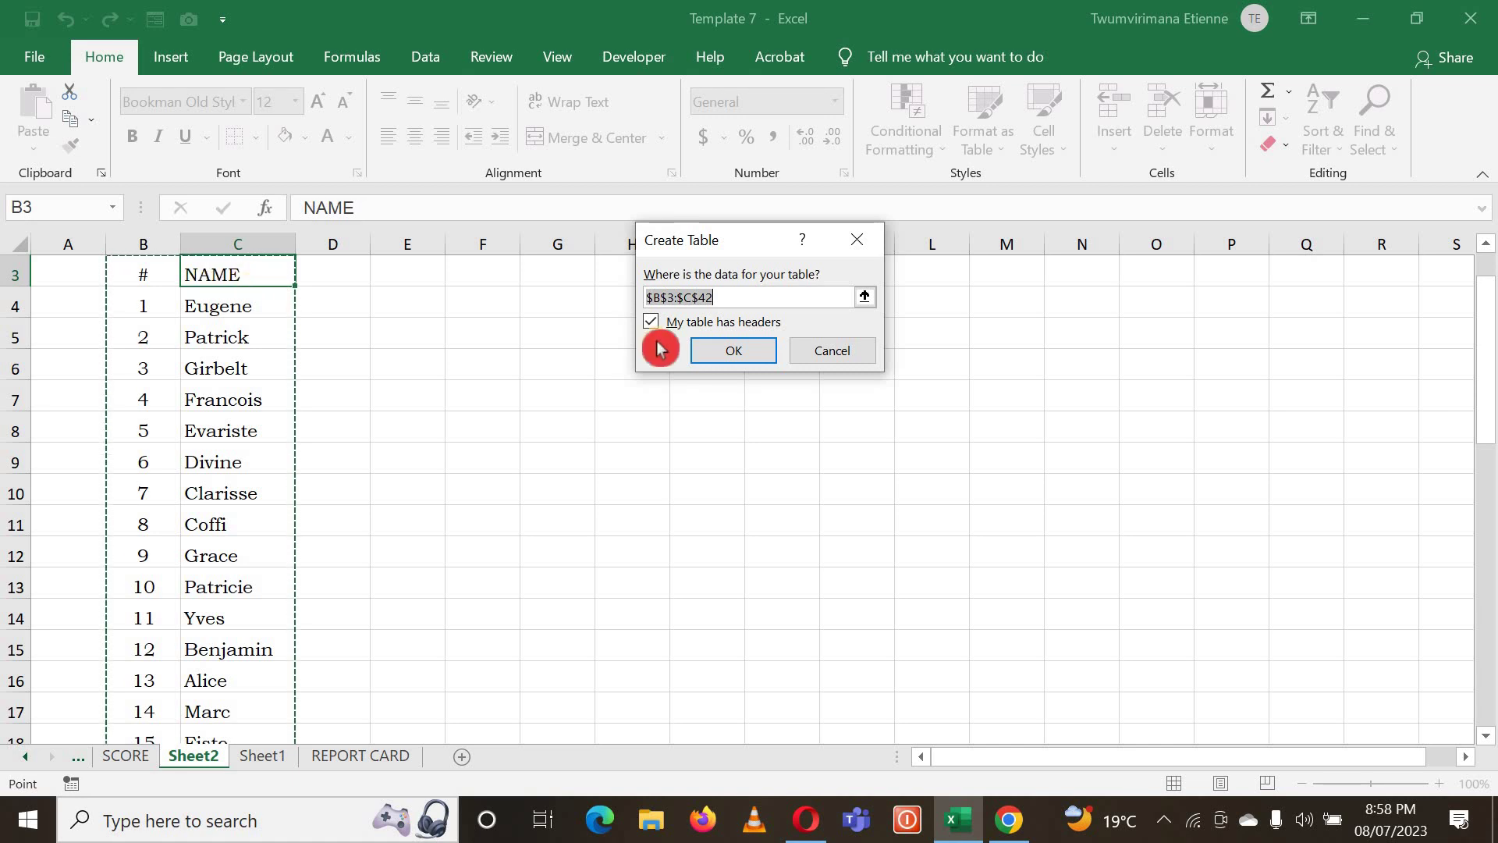
click(716, 355)
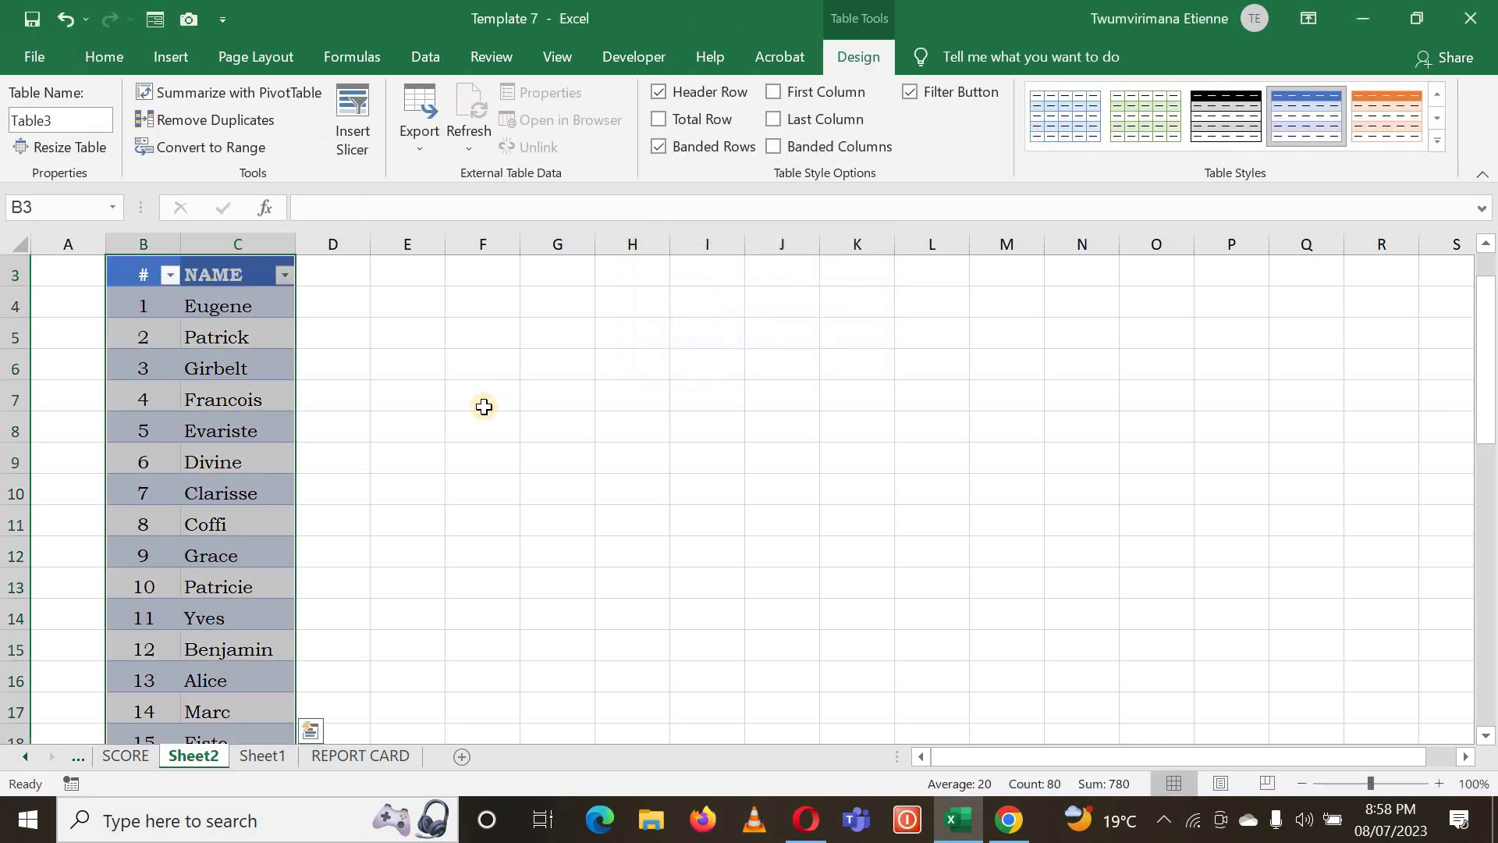
Extend the table with two new columns headed RANDOM in D3 and RANKING in E3
scroll(422, 406, up, 1)
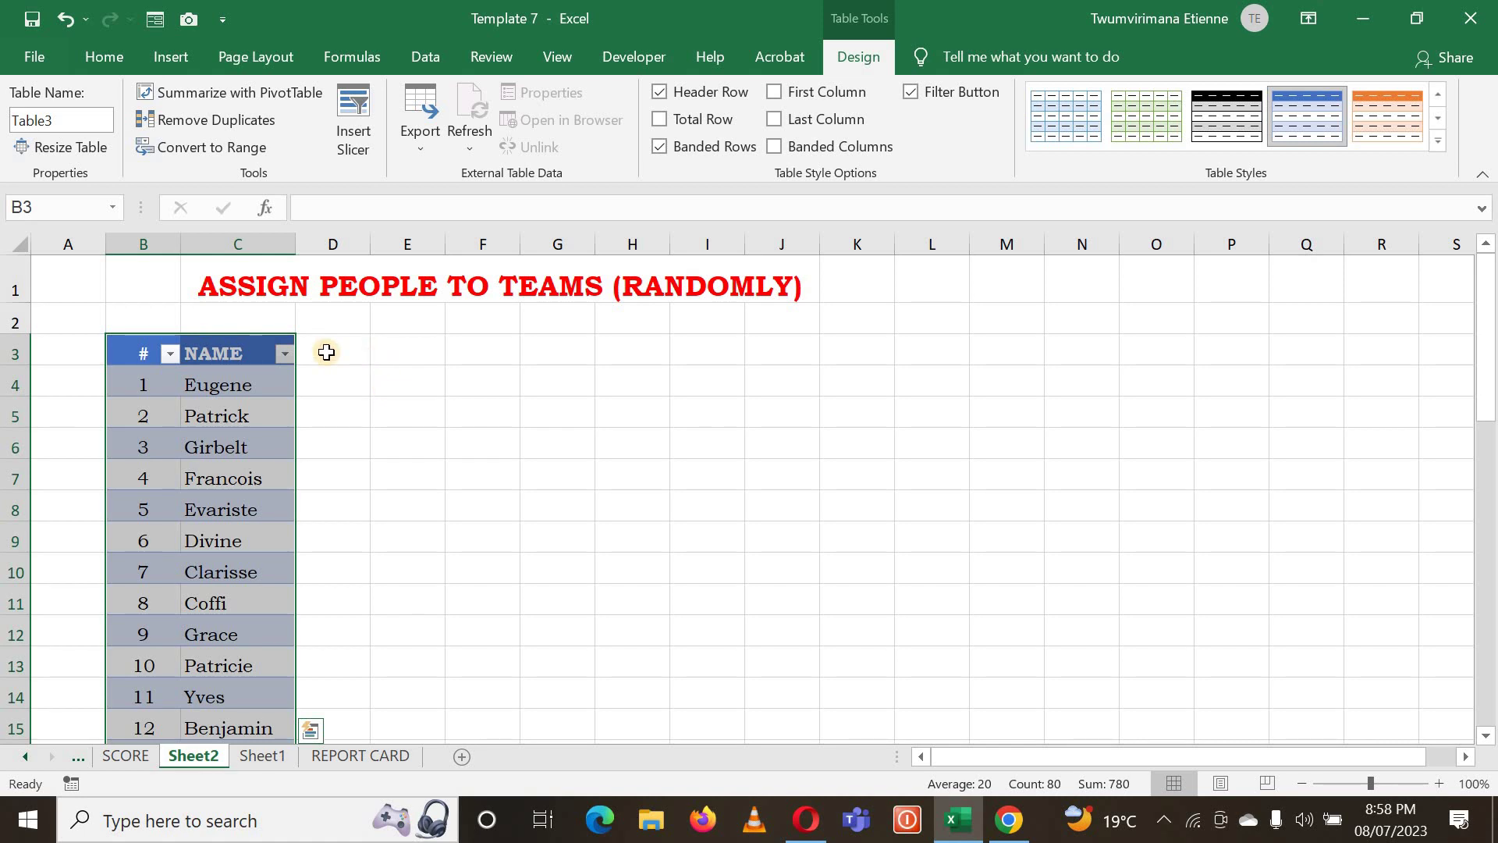
click(326, 352)
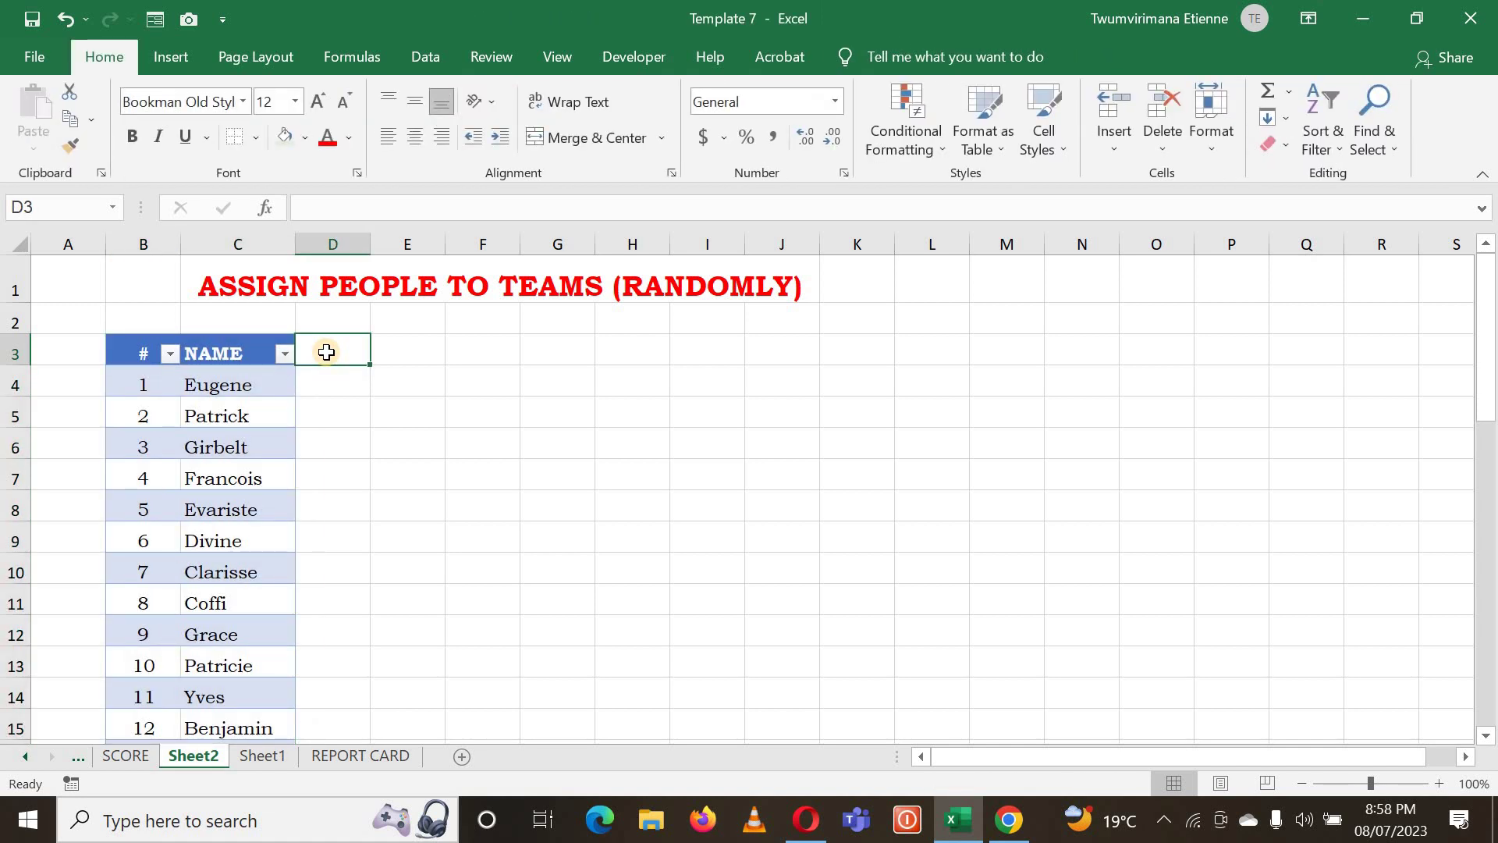
text(R)
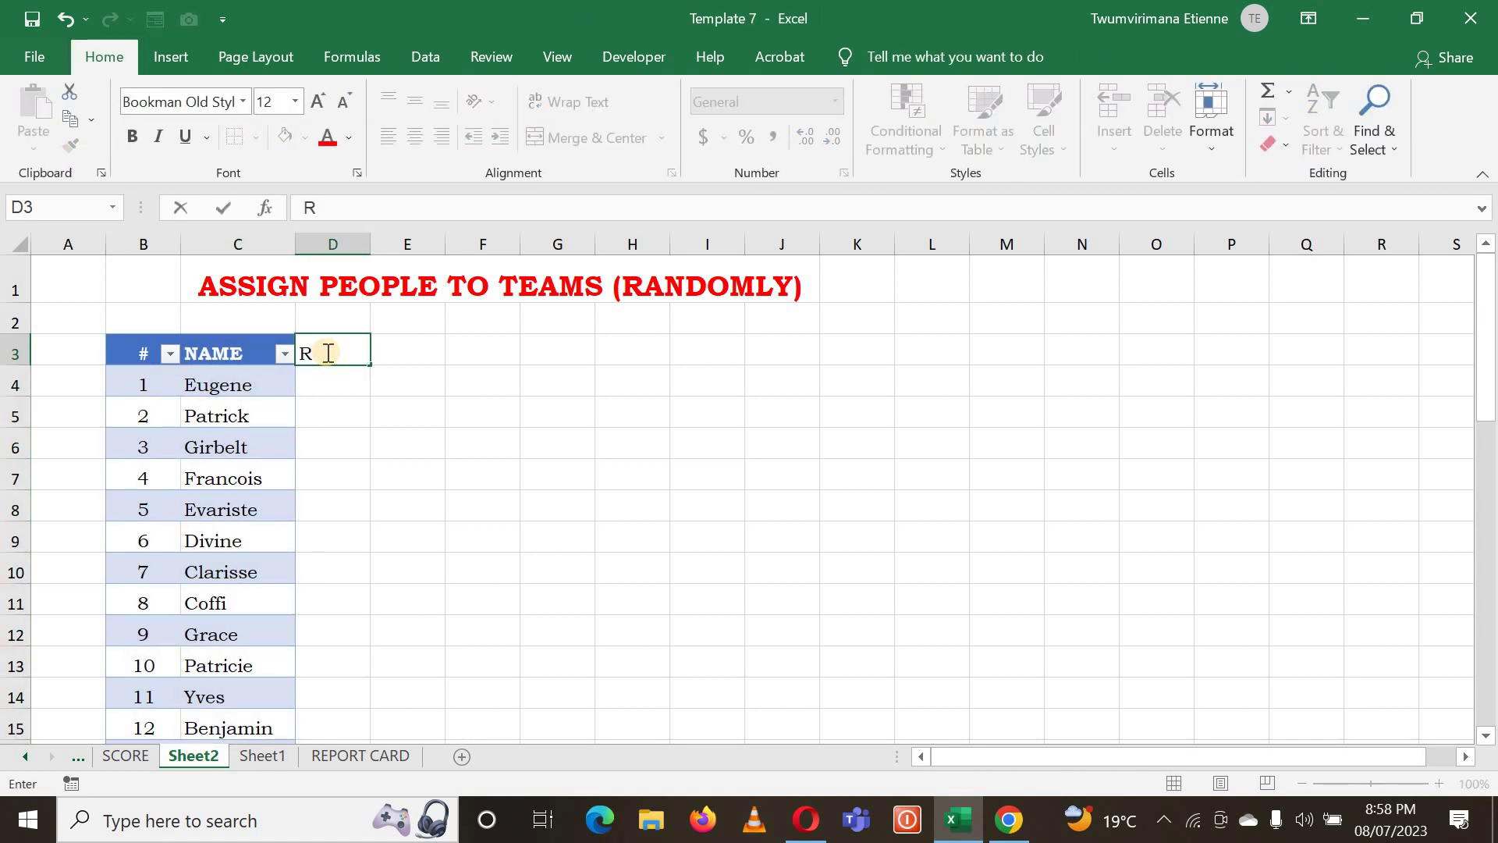
text(ANDOM)
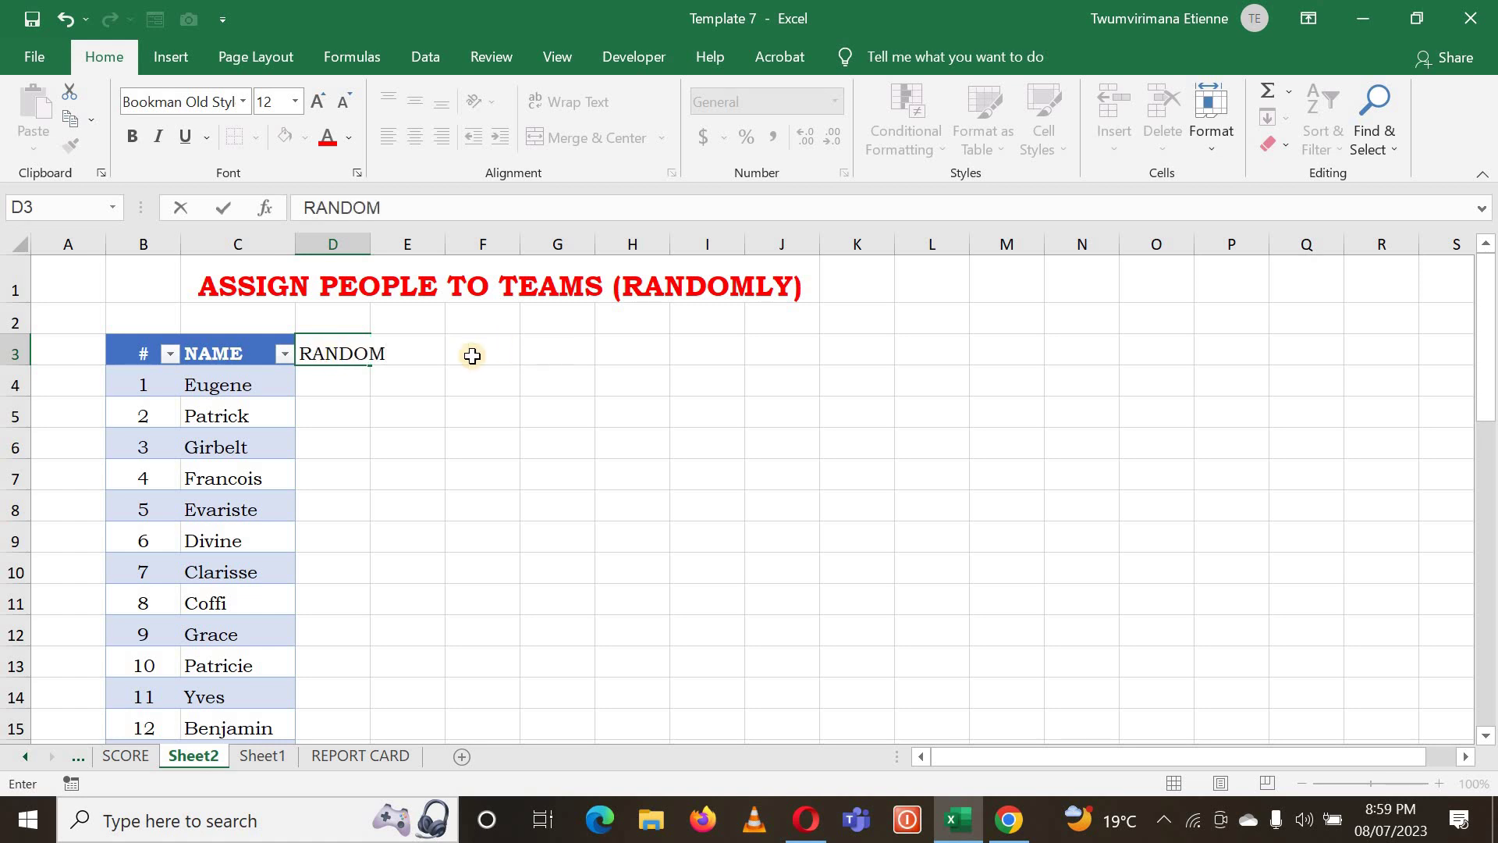
click(469, 351)
click(419, 353)
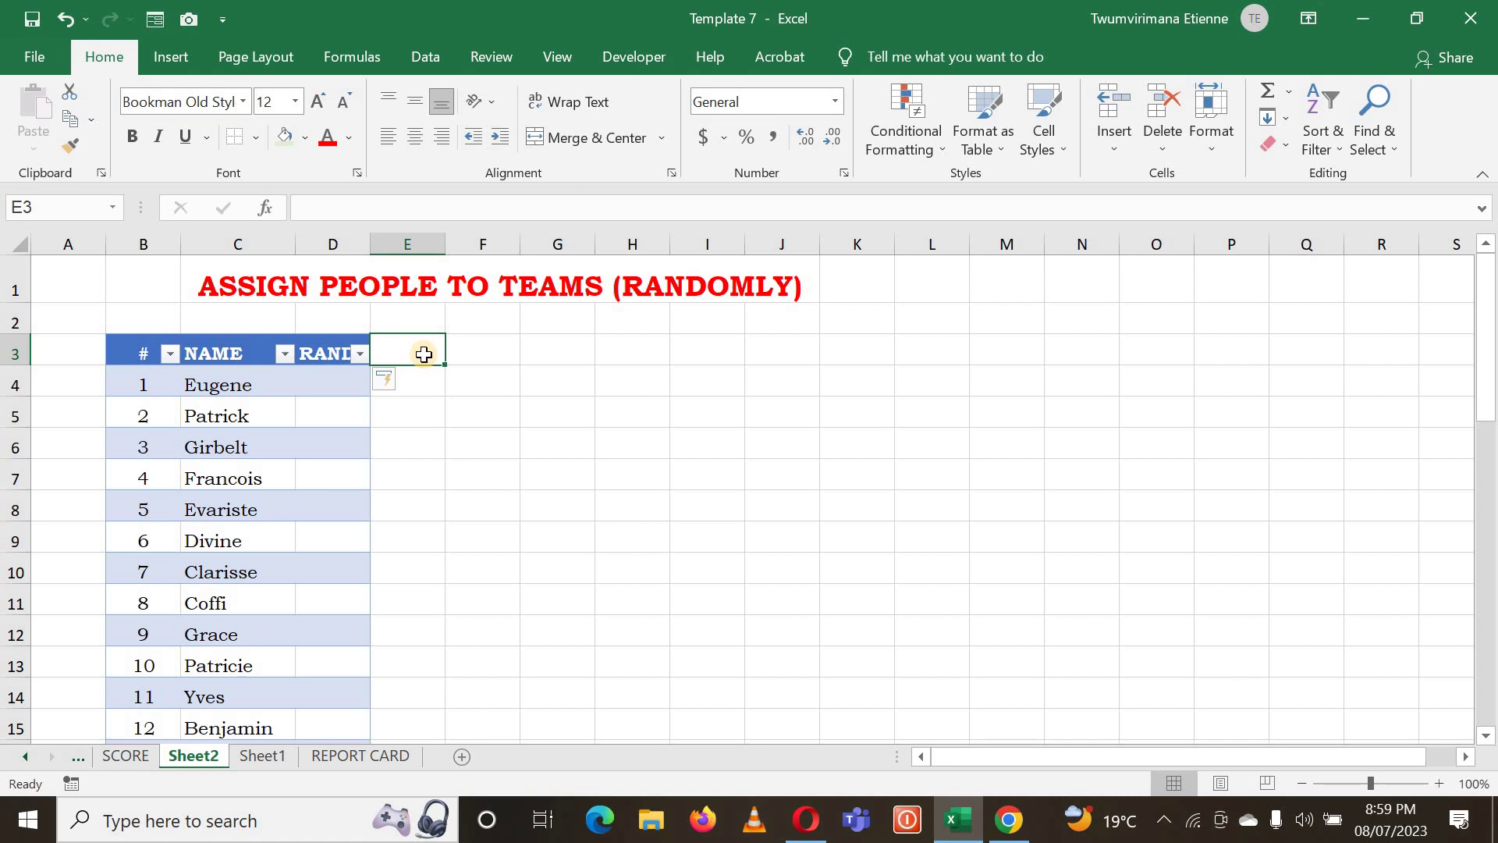
text(RANKING)
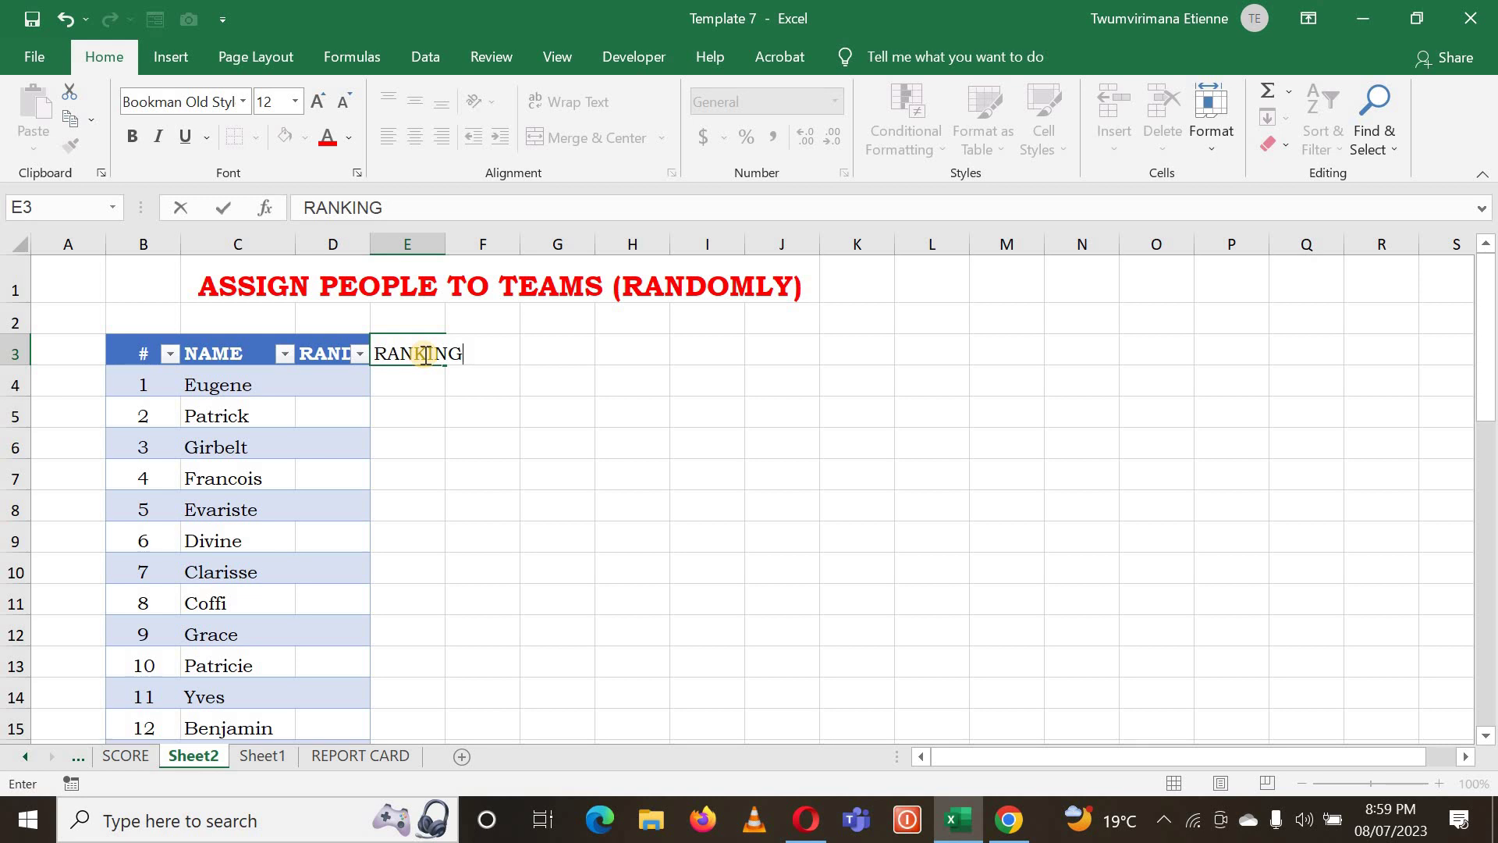
key(Tab)
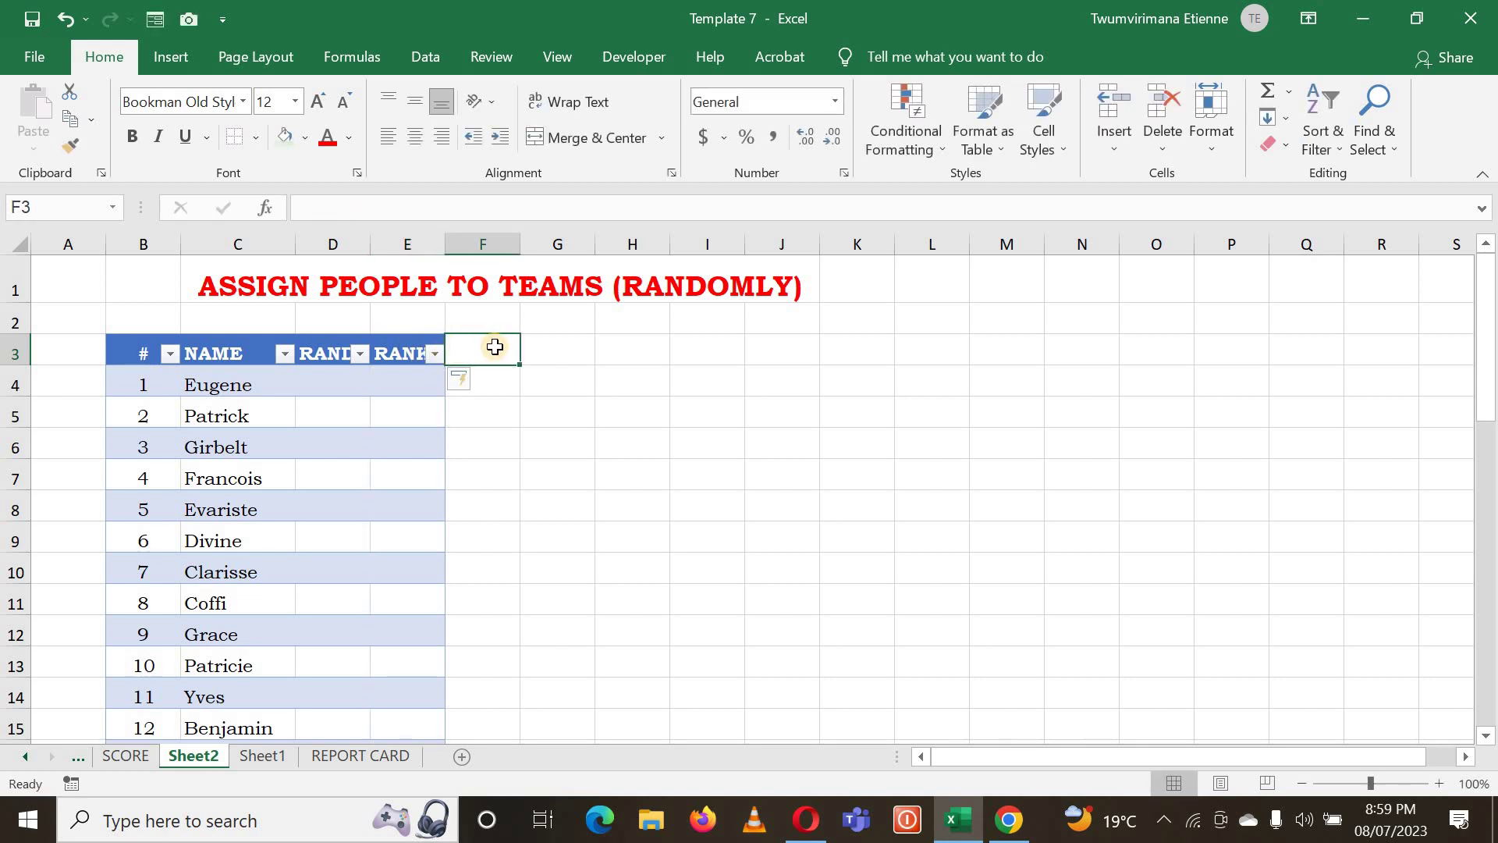
Add two more table columns headed GROUPING in F3 and TEAMS in G3
text(G)
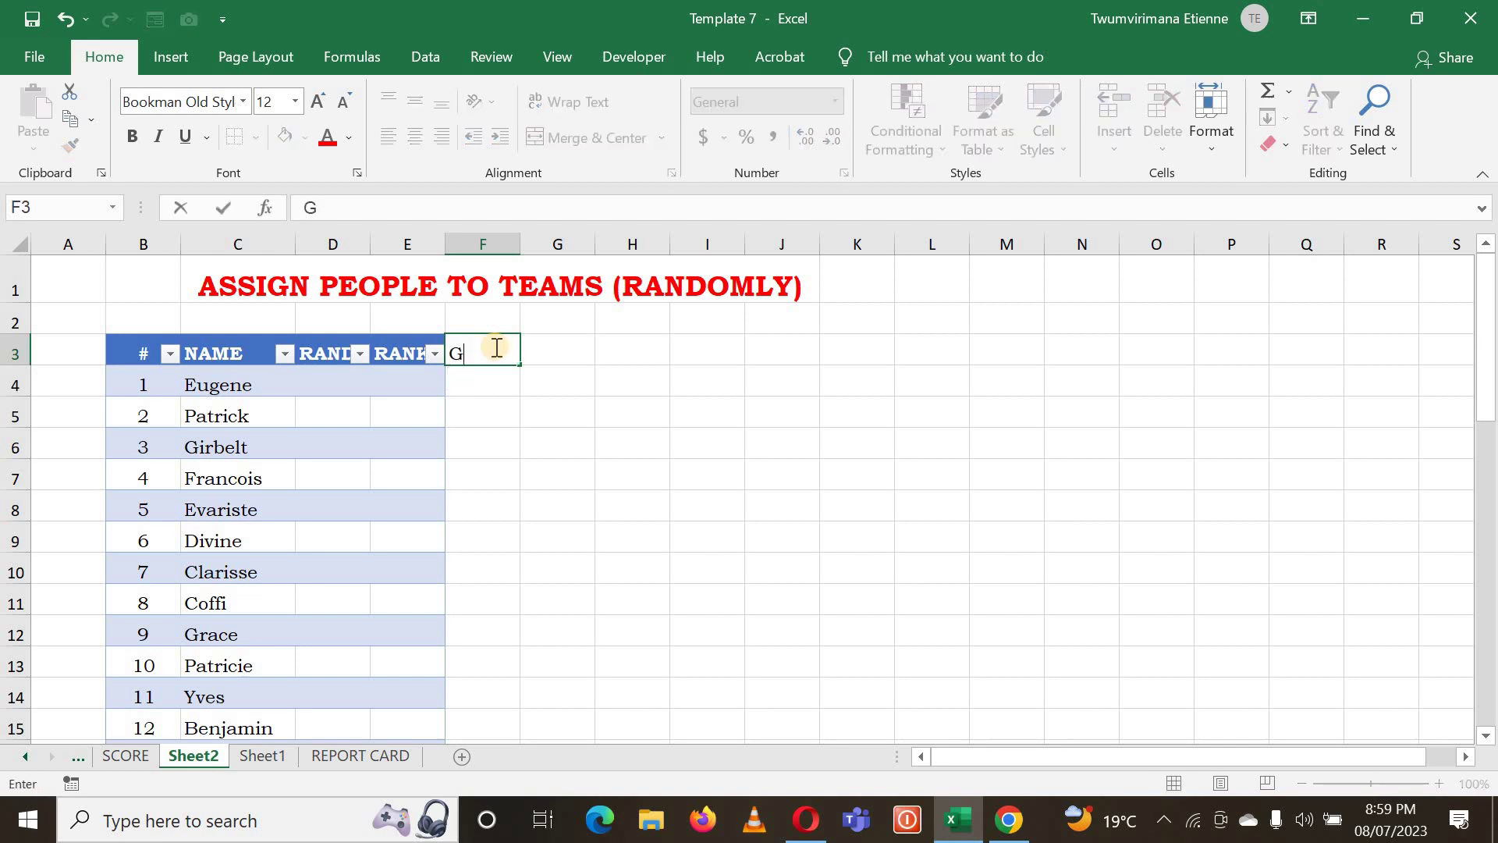
text(ROUPING)
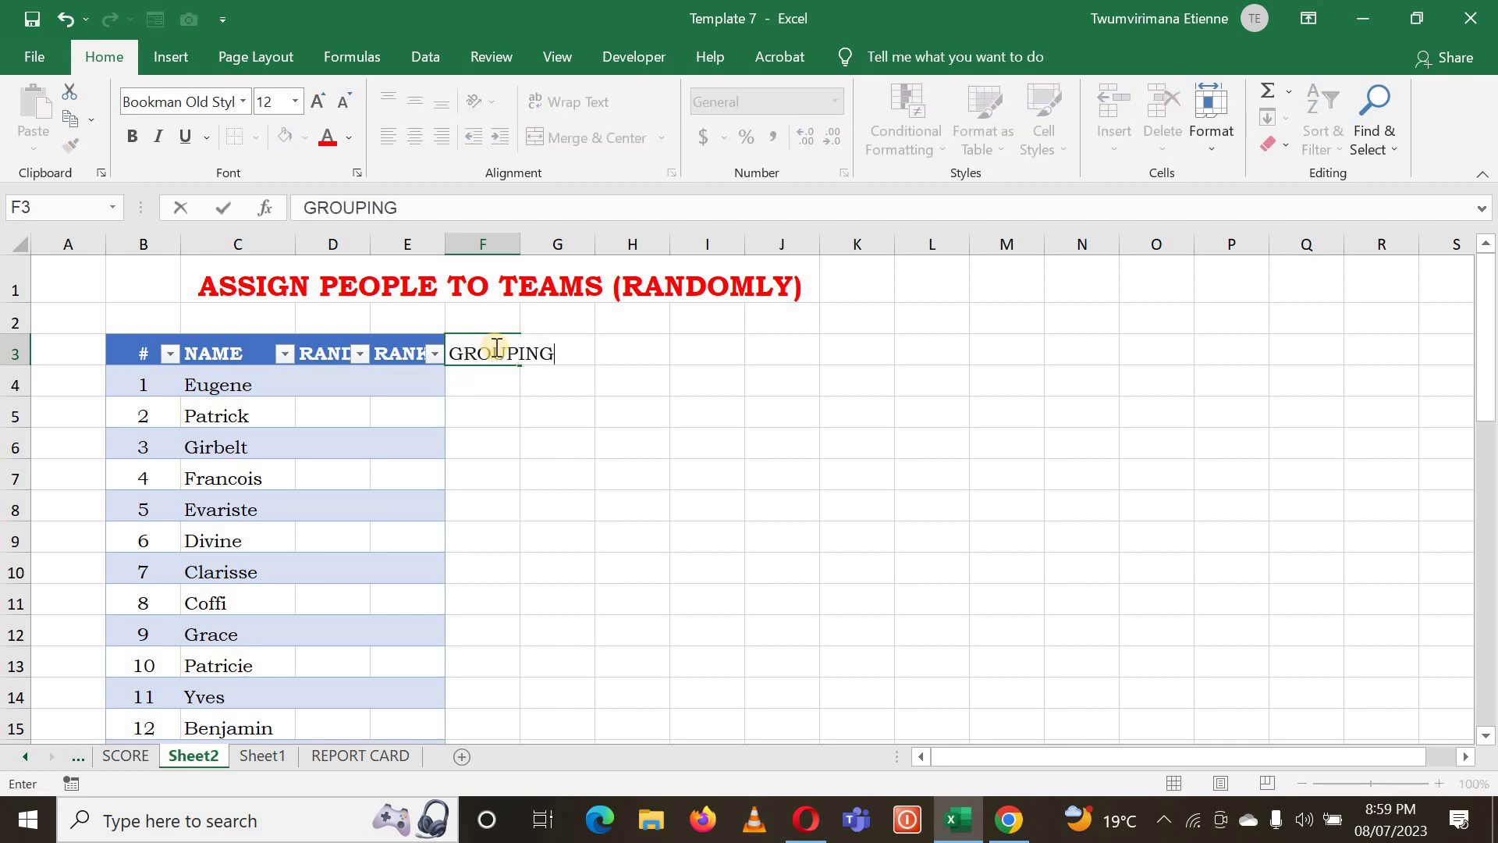
scroll(497, 347, down, 5)
click(495, 348)
click(529, 421)
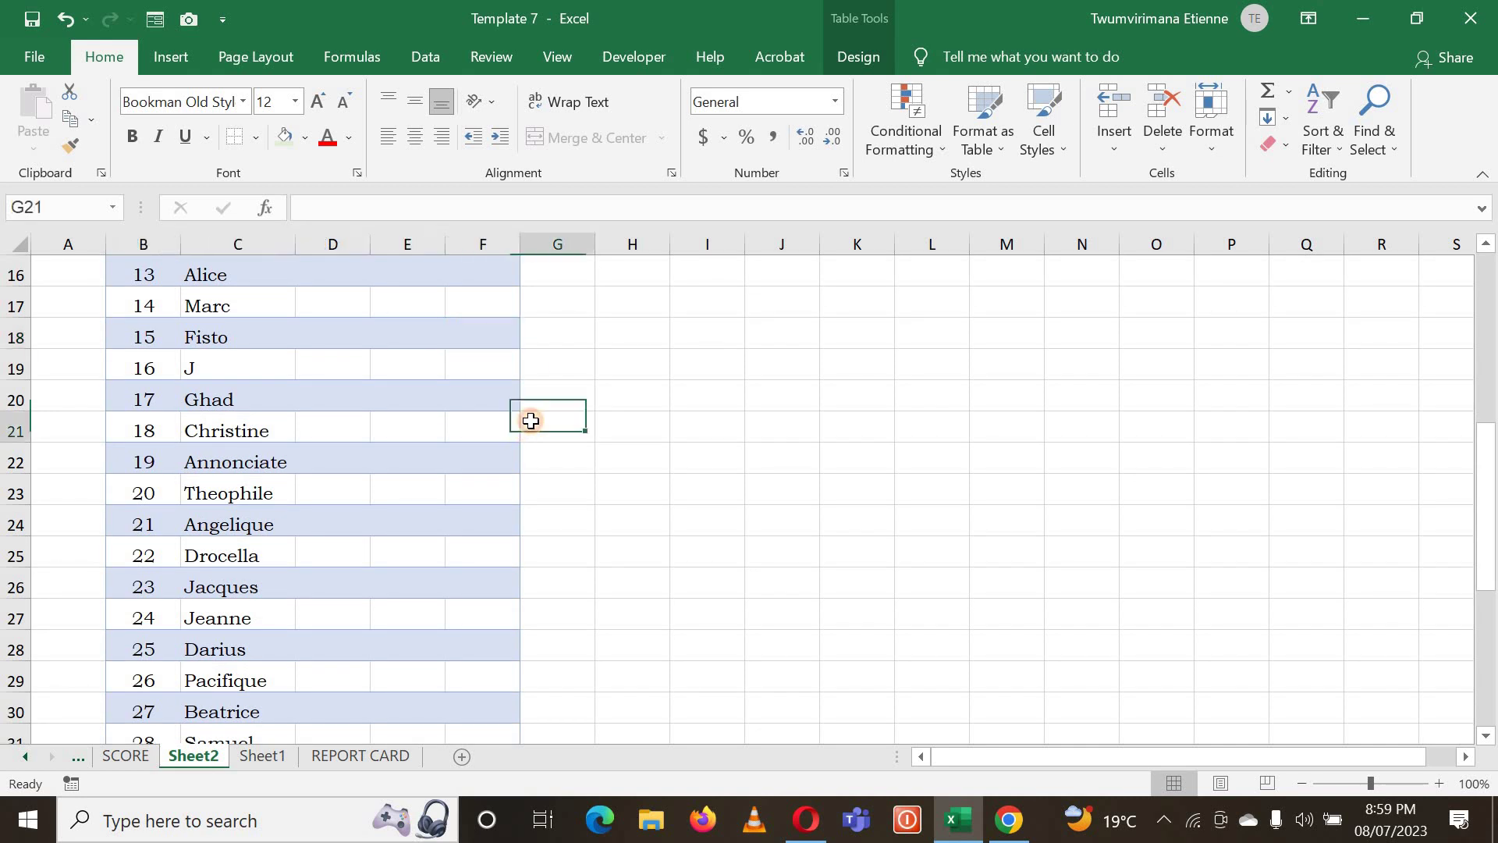
scroll(528, 421, up, 4)
scroll(528, 421, up, 1)
click(514, 374)
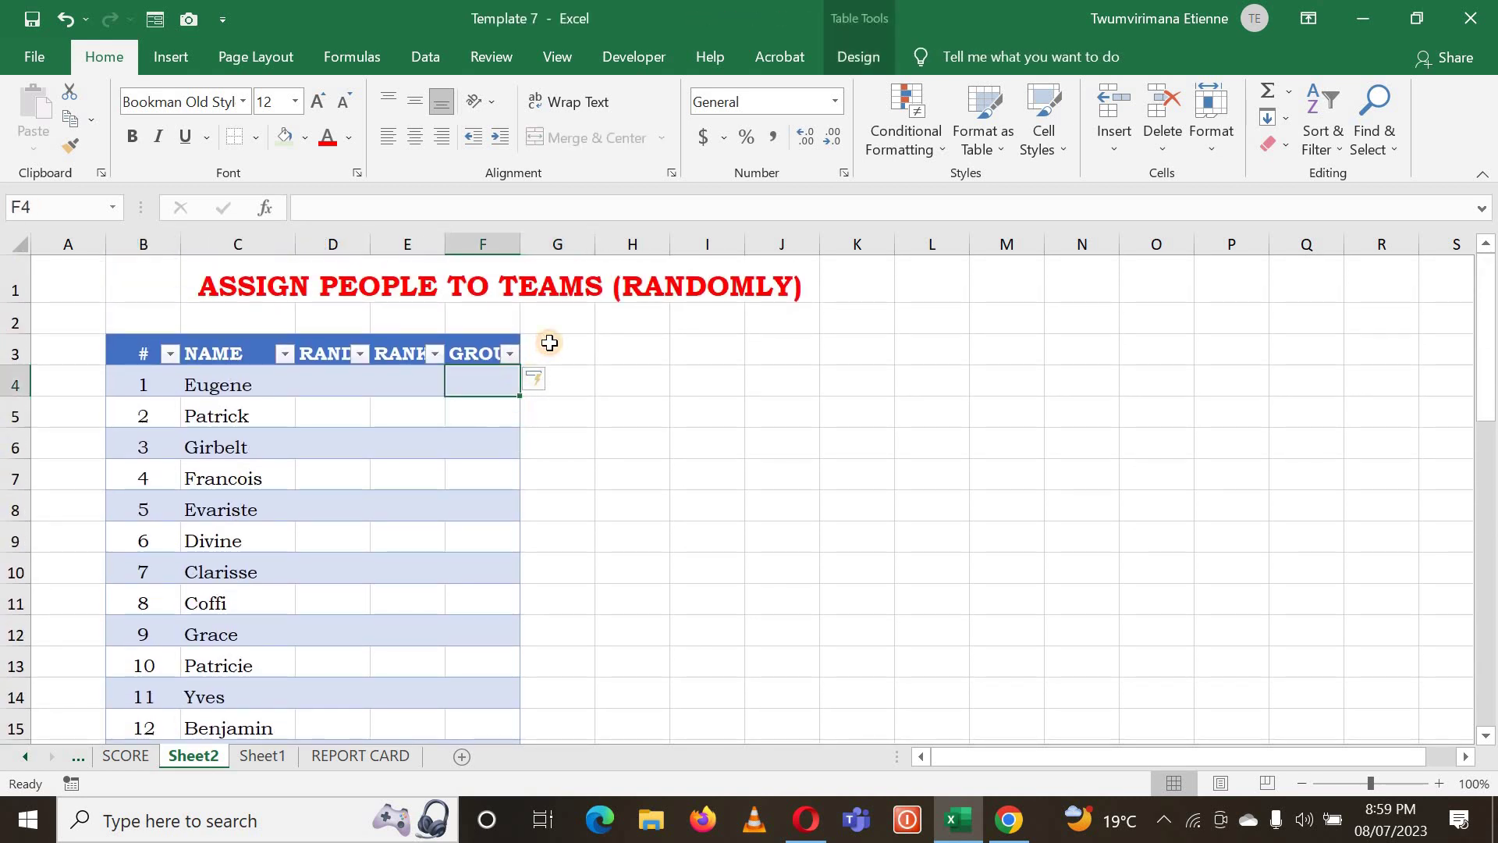
click(549, 343)
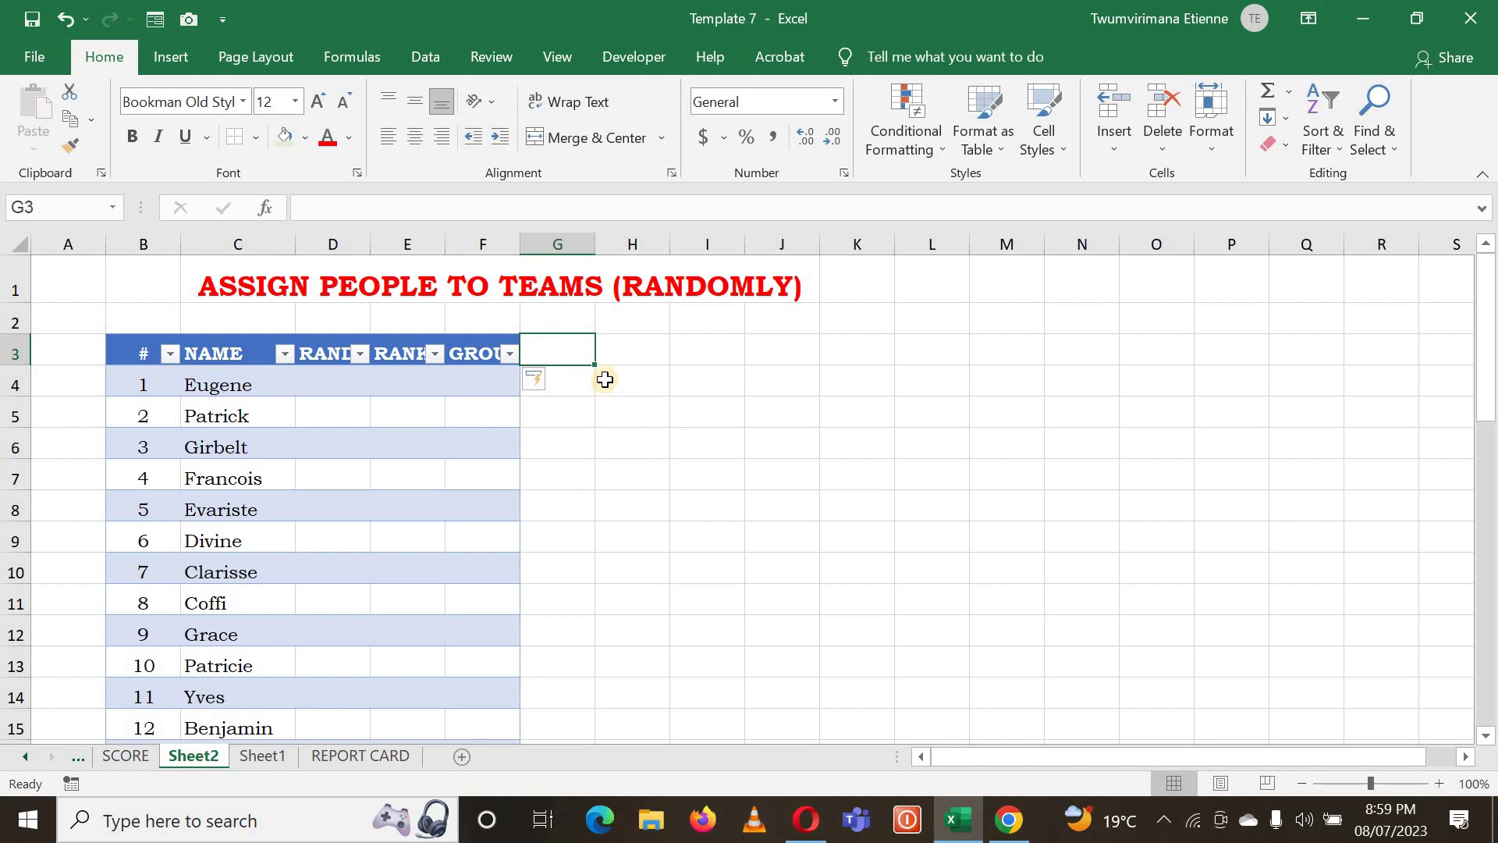
text(T)
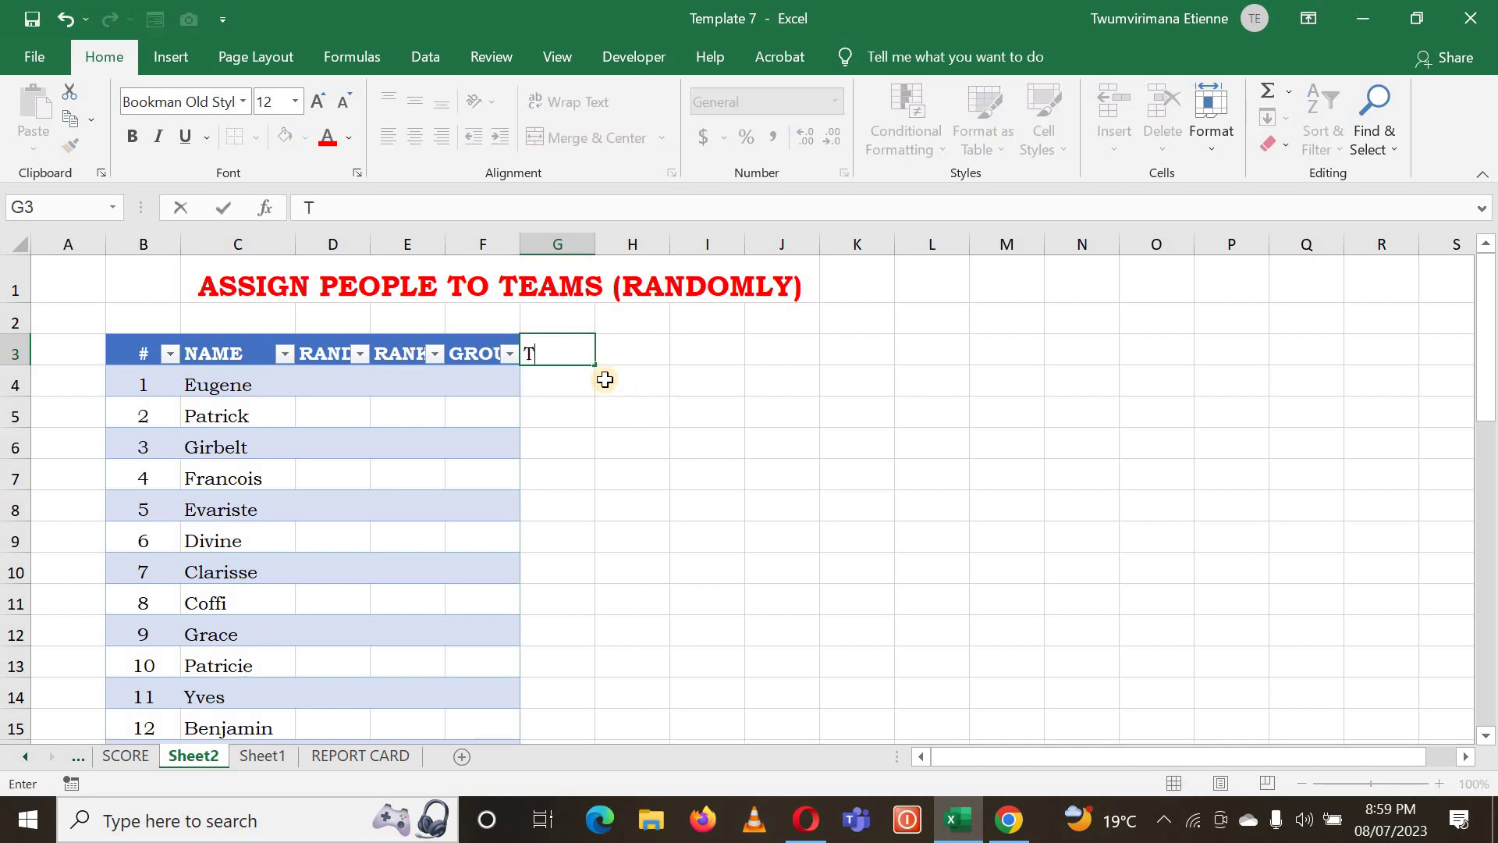
text(EAMS)
key(Tab)
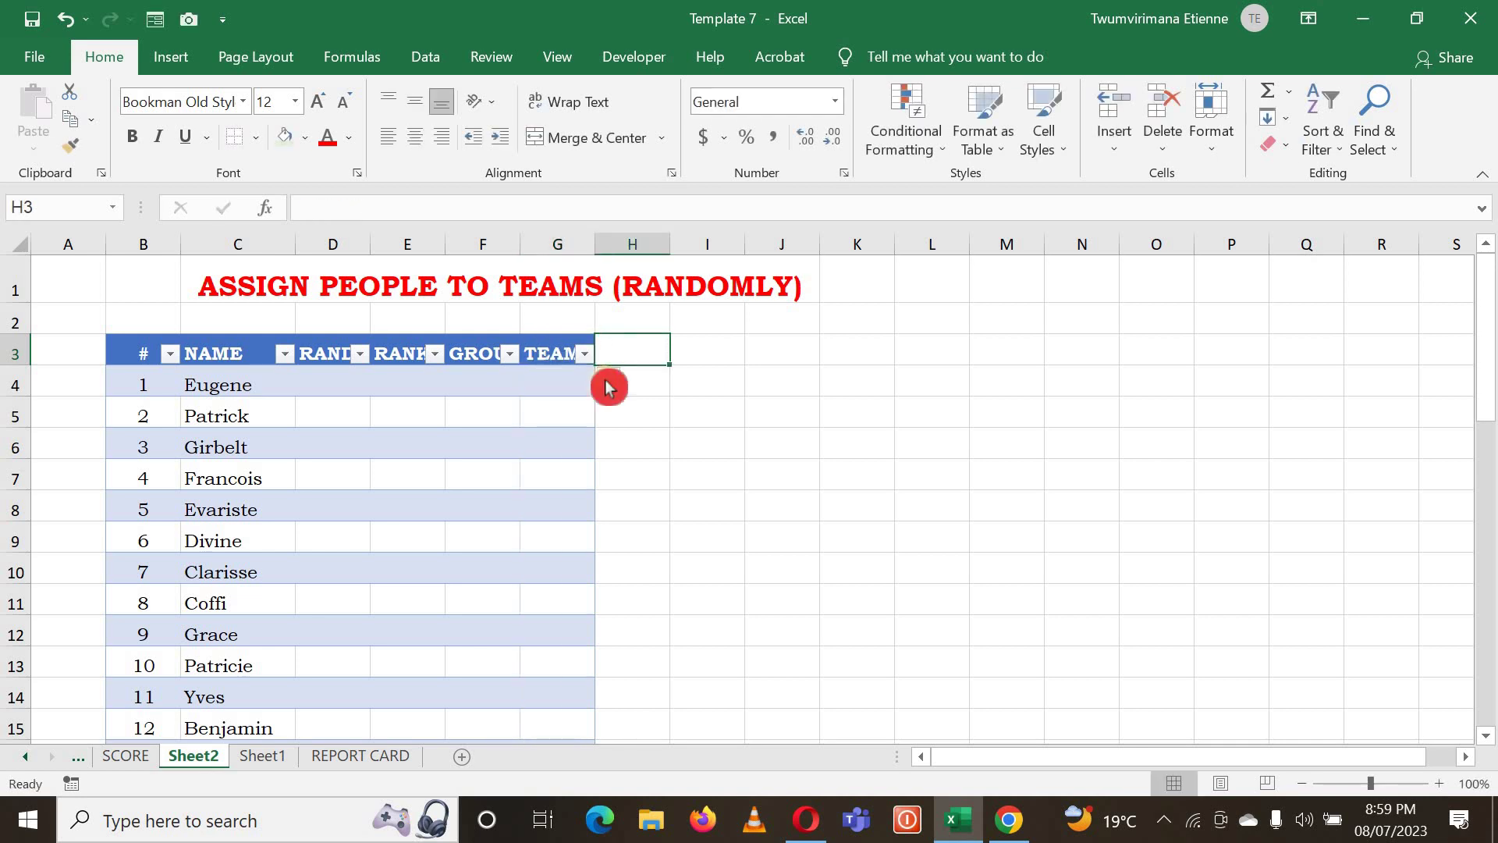
Widen columns D through G so the RANDOM, RANKING, GROUPING and TEAMS headers fit in full
click(665, 511)
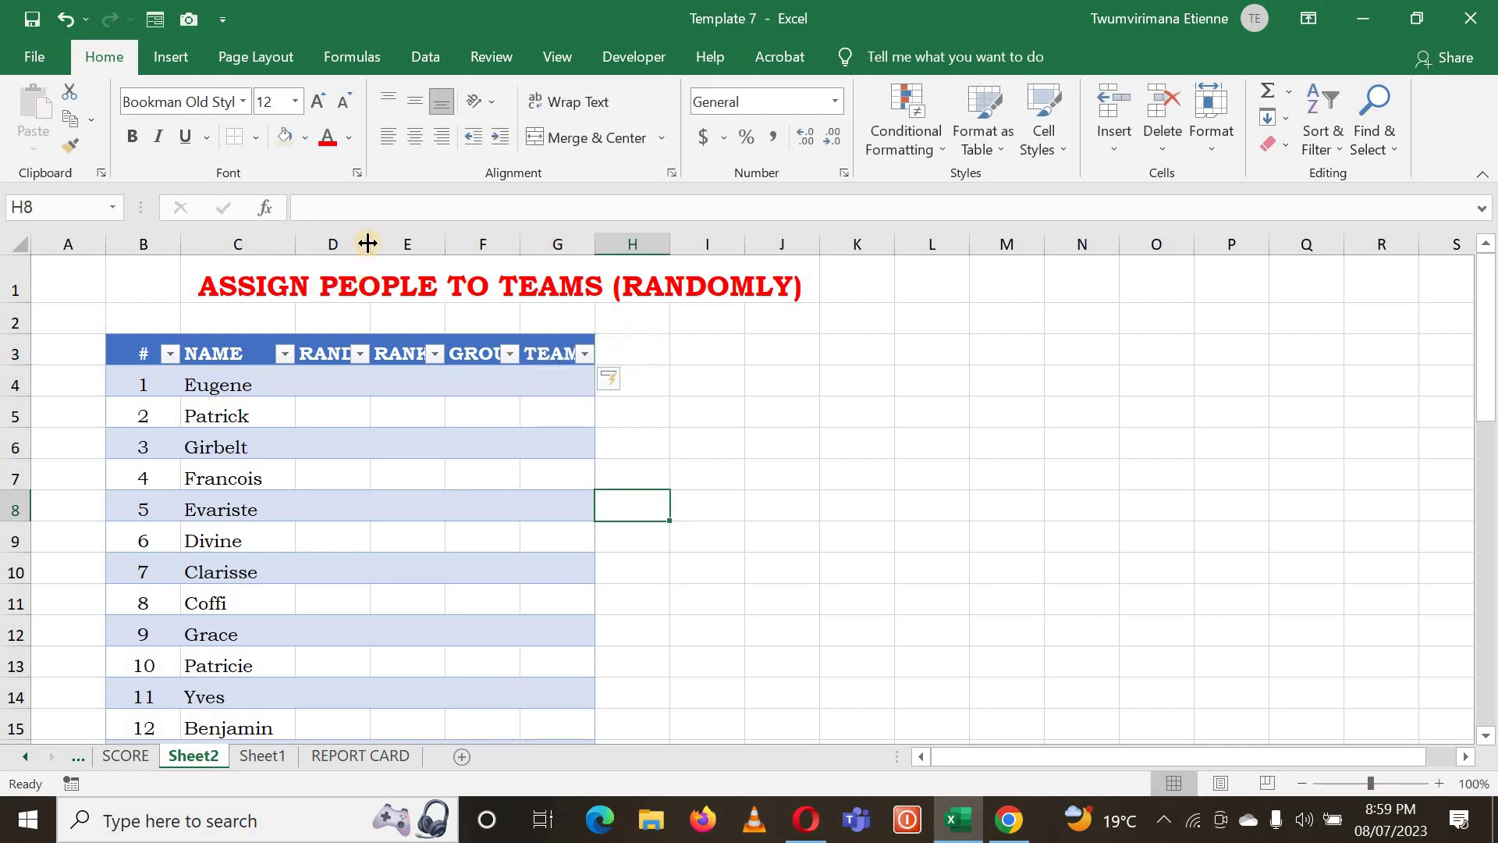
drag(370, 242, 786, 241)
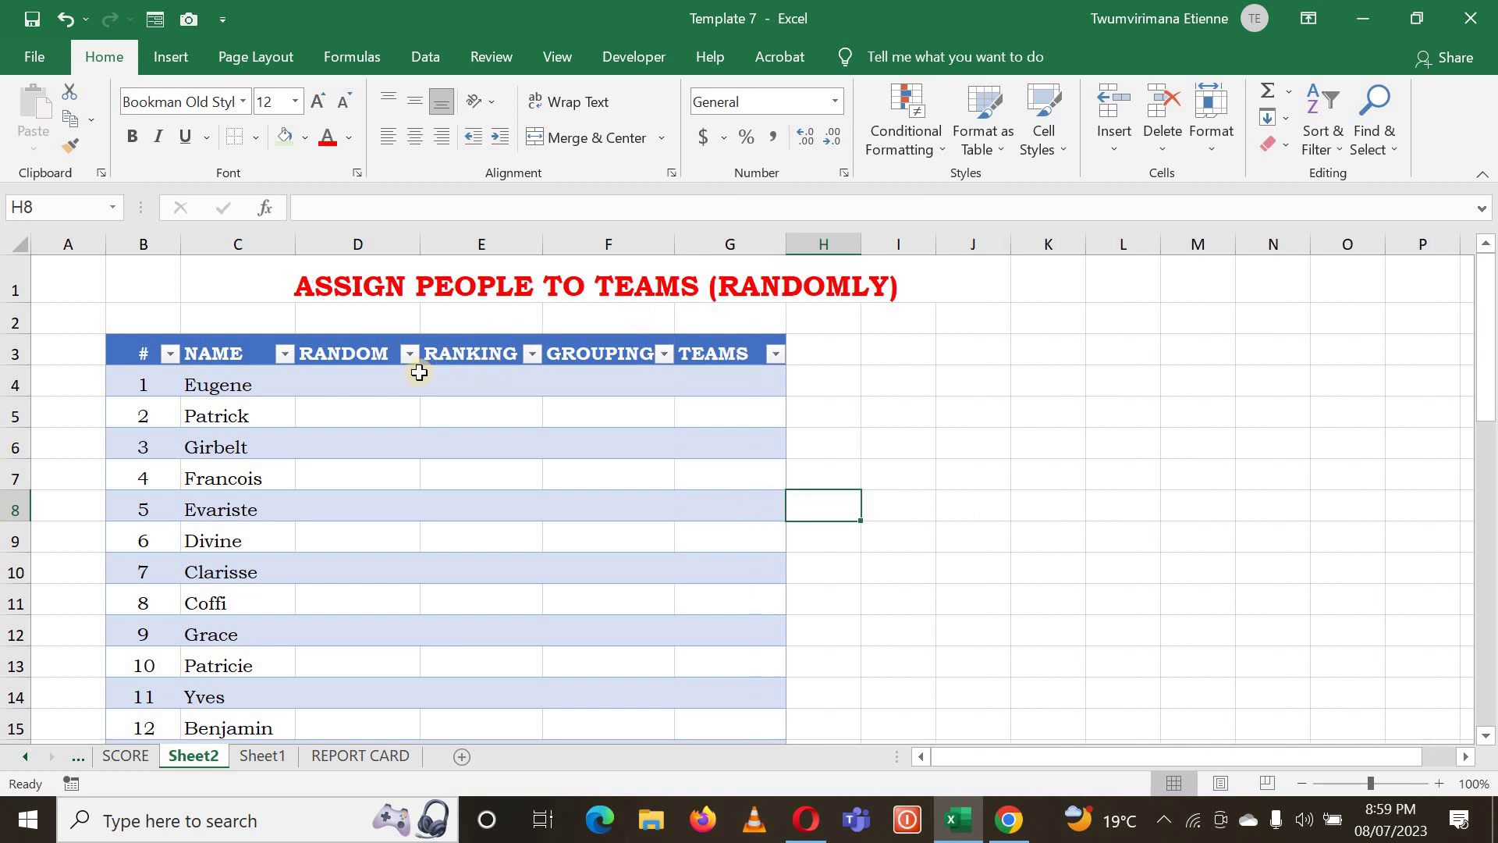
click(434, 556)
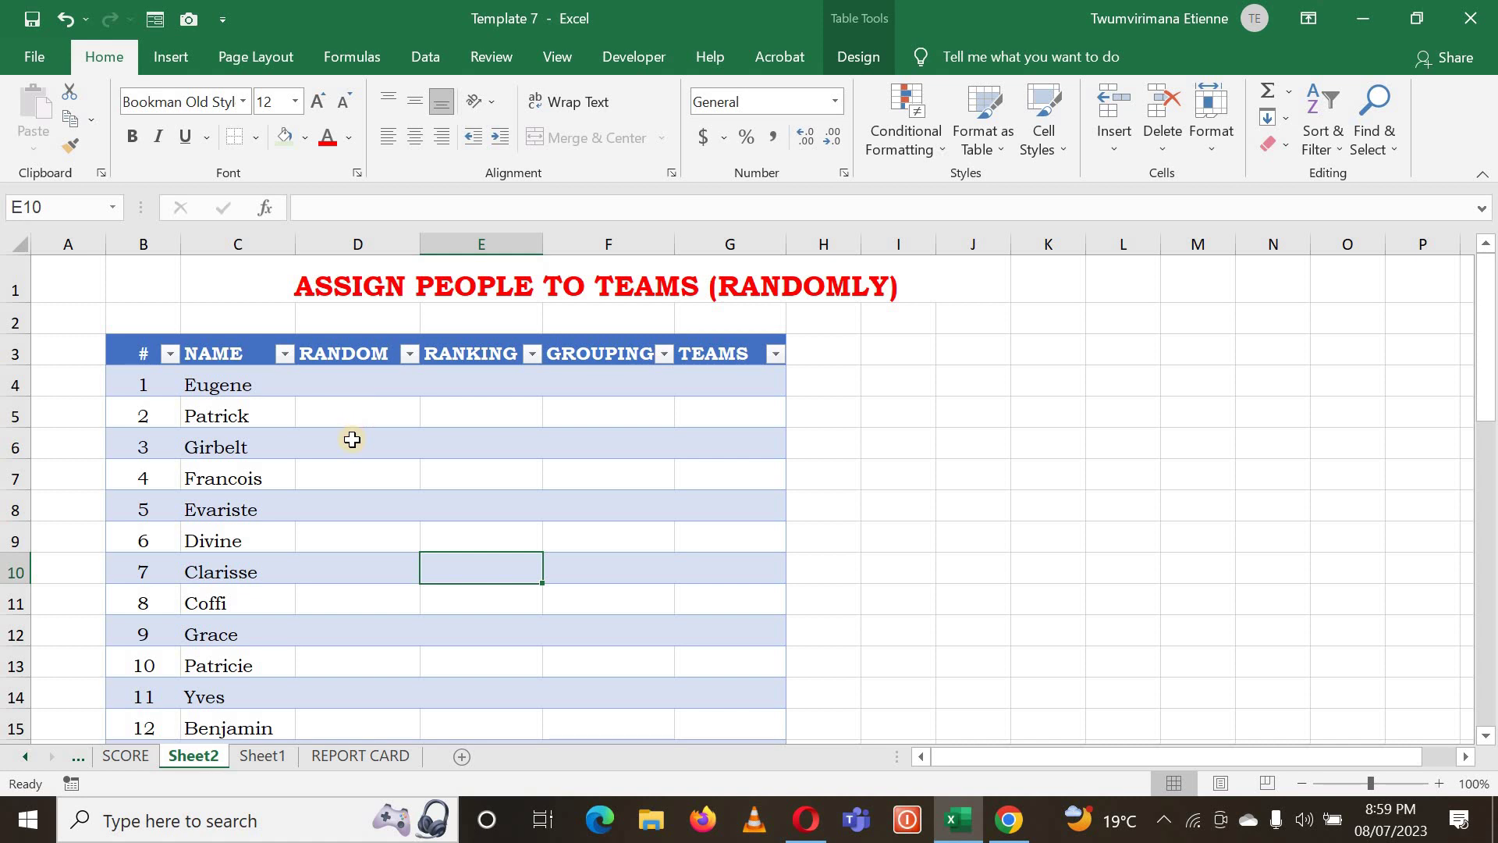
click(352, 440)
click(352, 390)
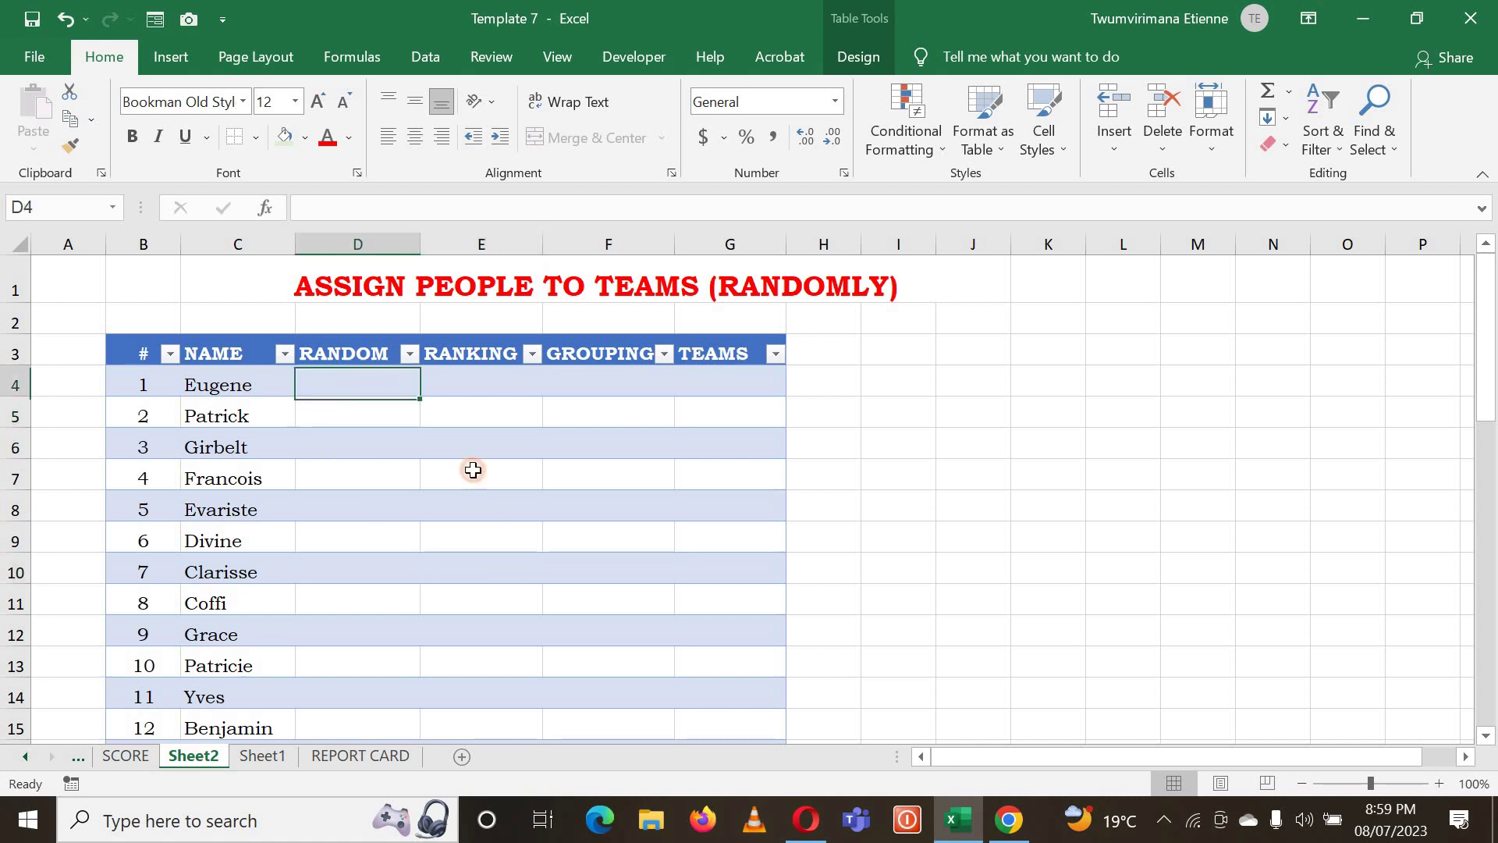
click(478, 536)
click(355, 511)
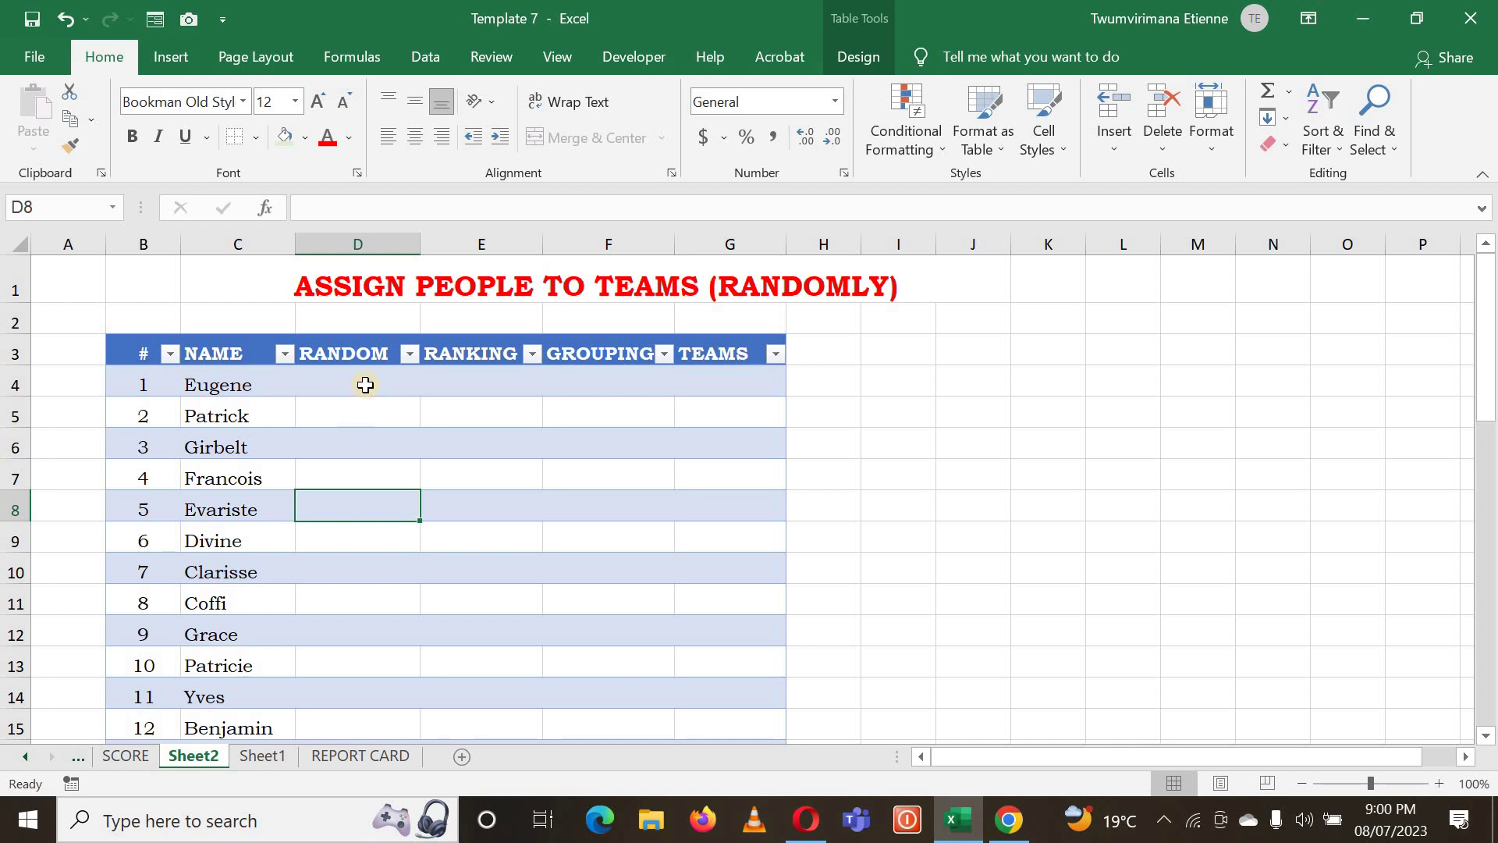
Fill the RANDOM column with random numbers by entering the formula =RAND() in D4
click(365, 385)
text(=)
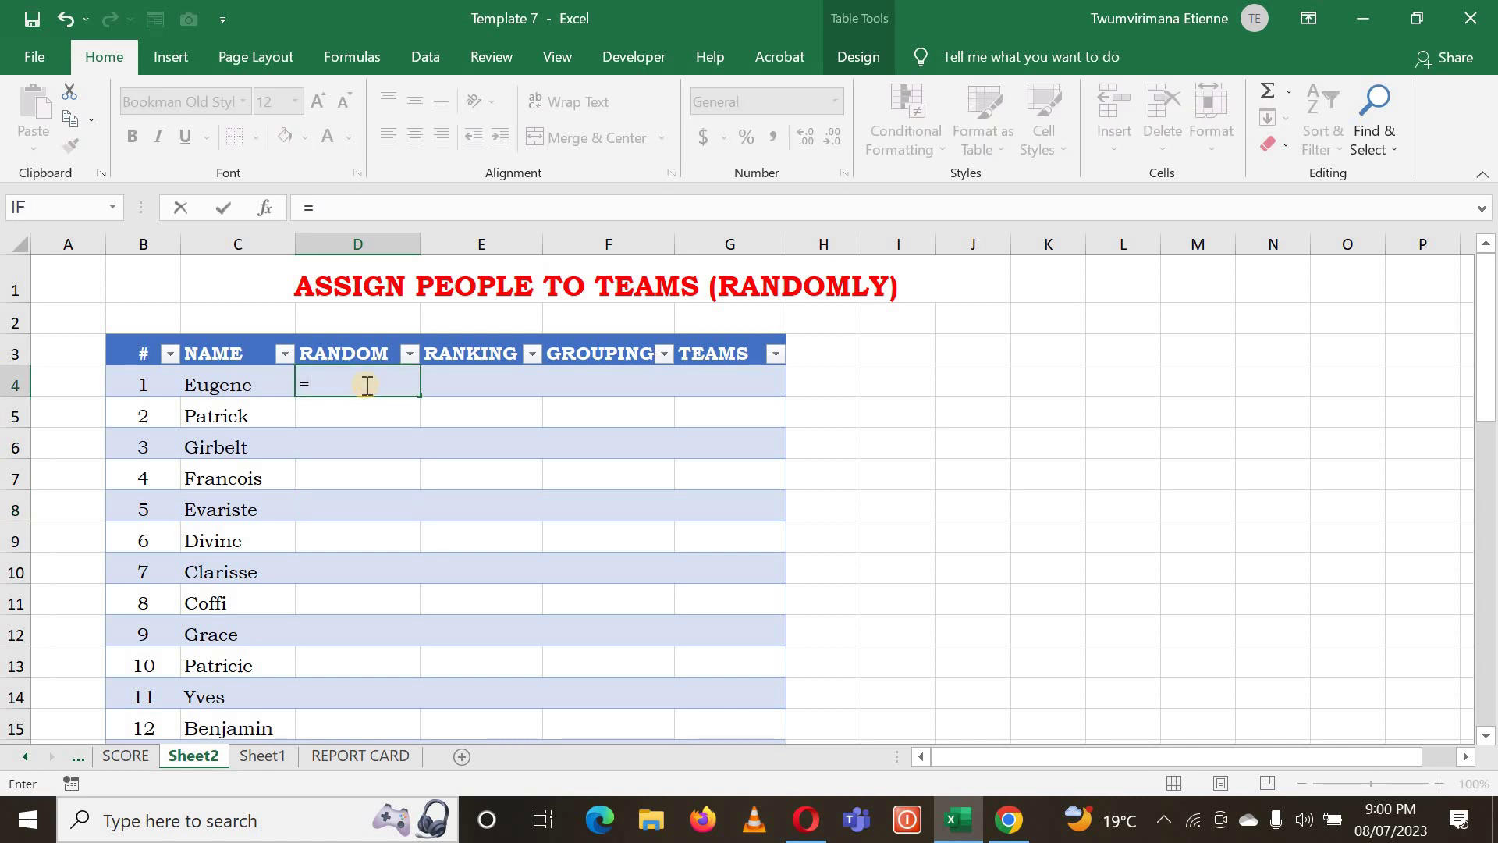
text(RAN)
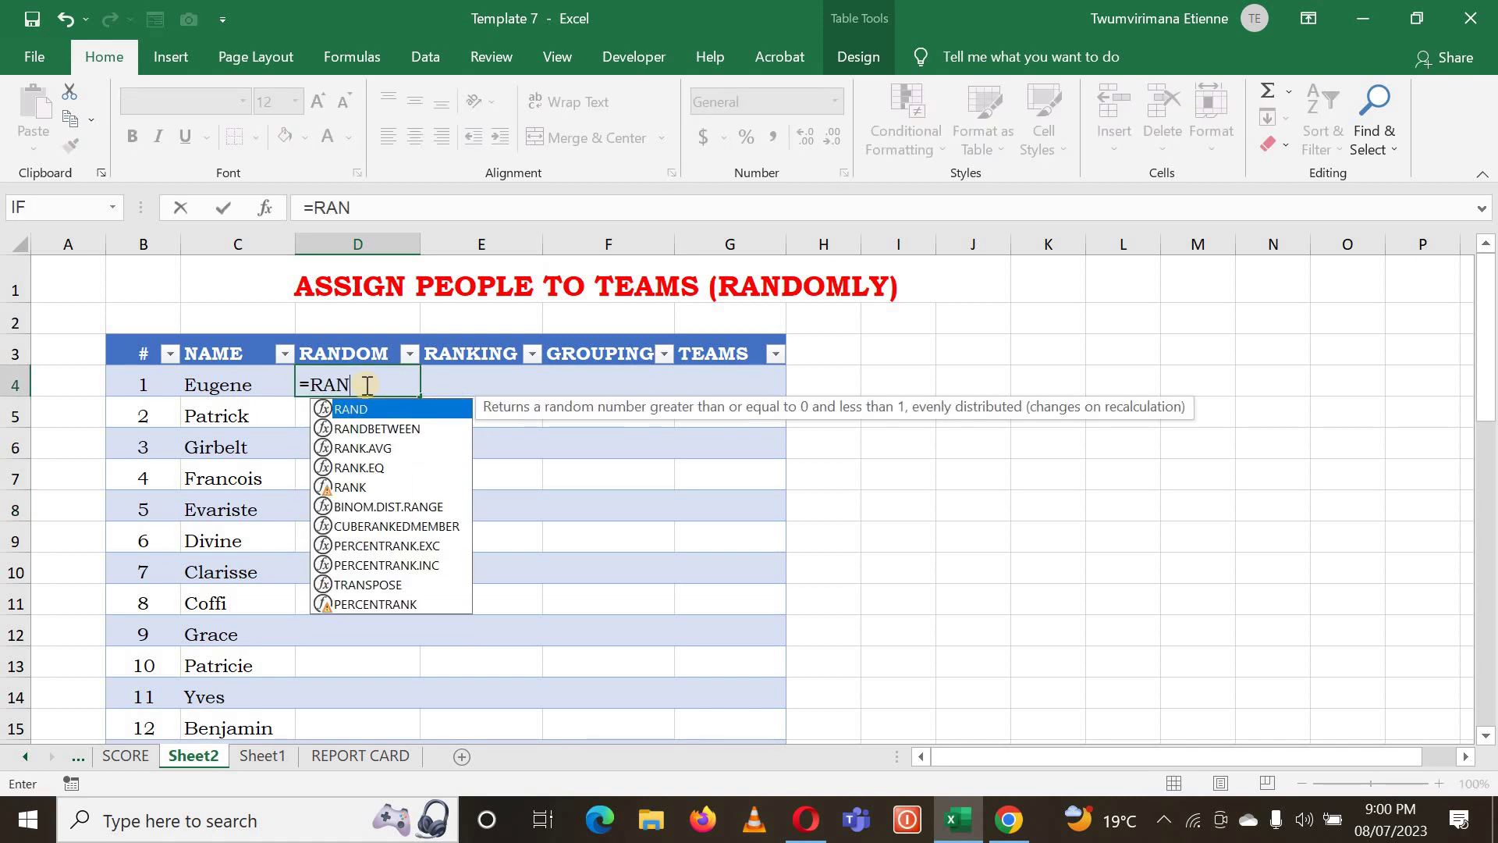
text(D)
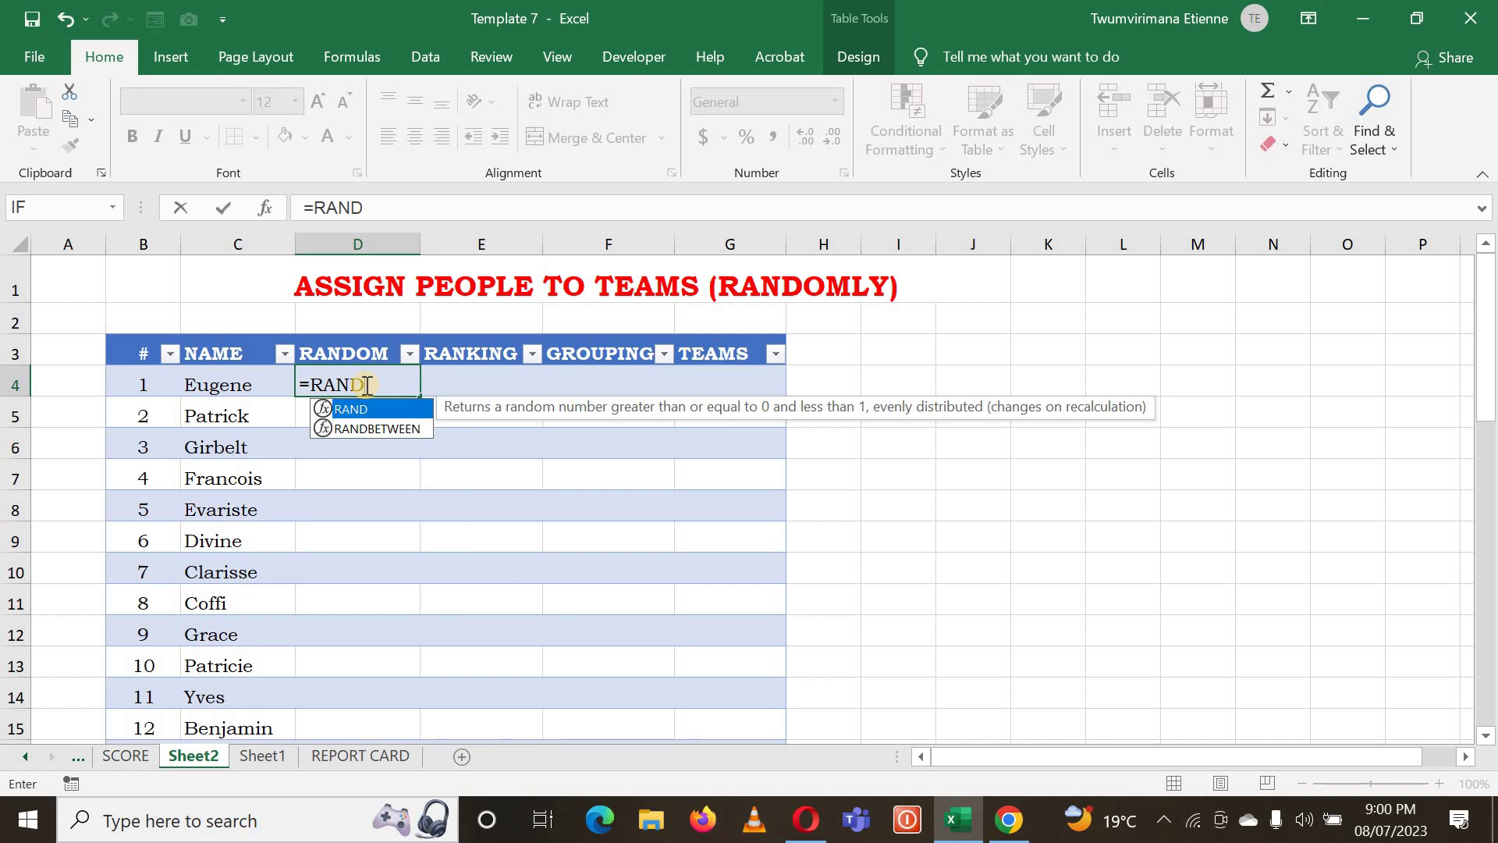
text(())
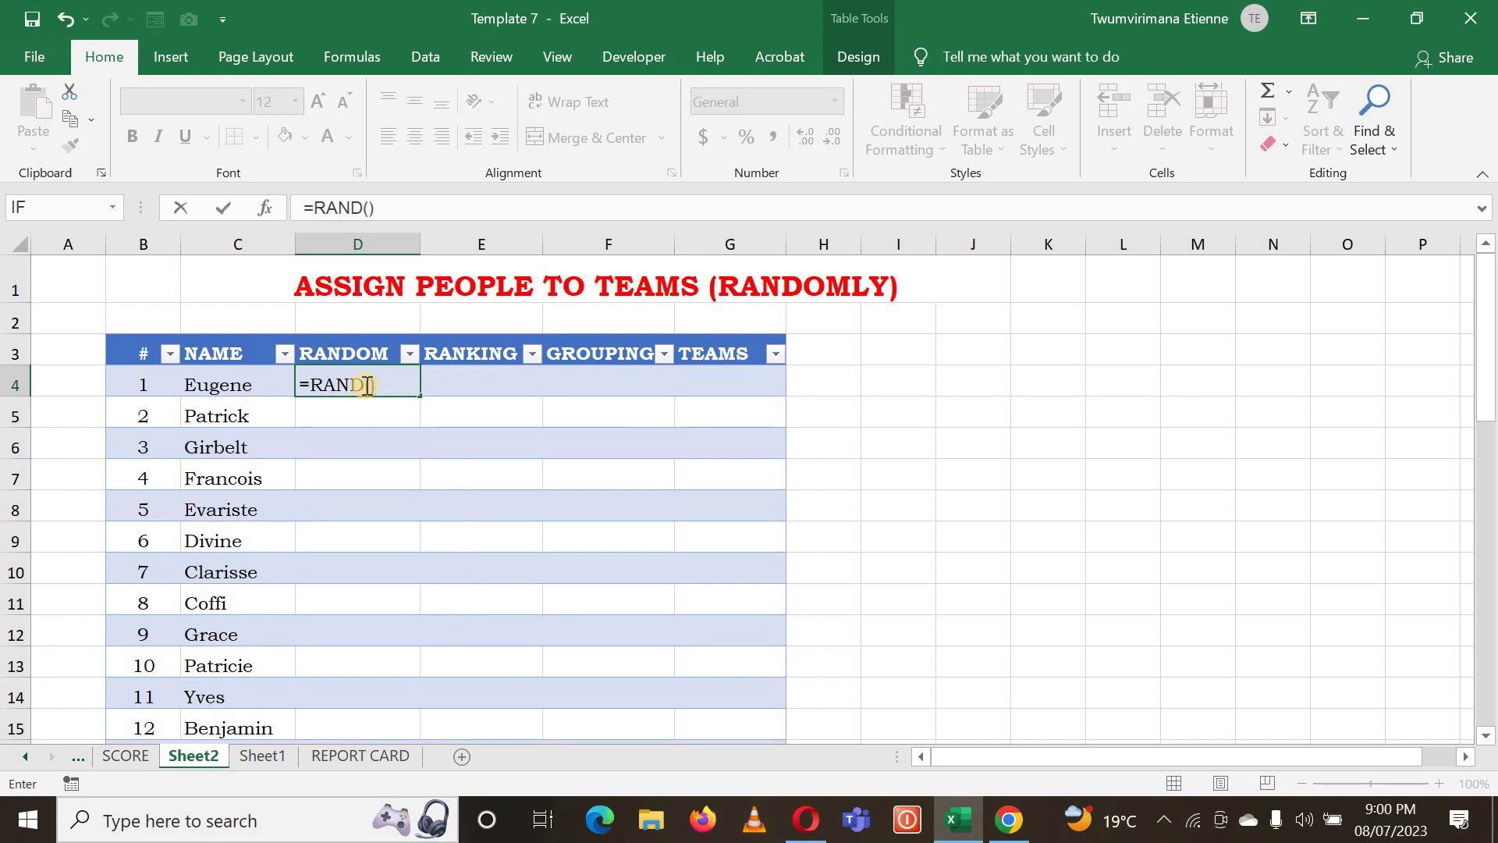
key(Return)
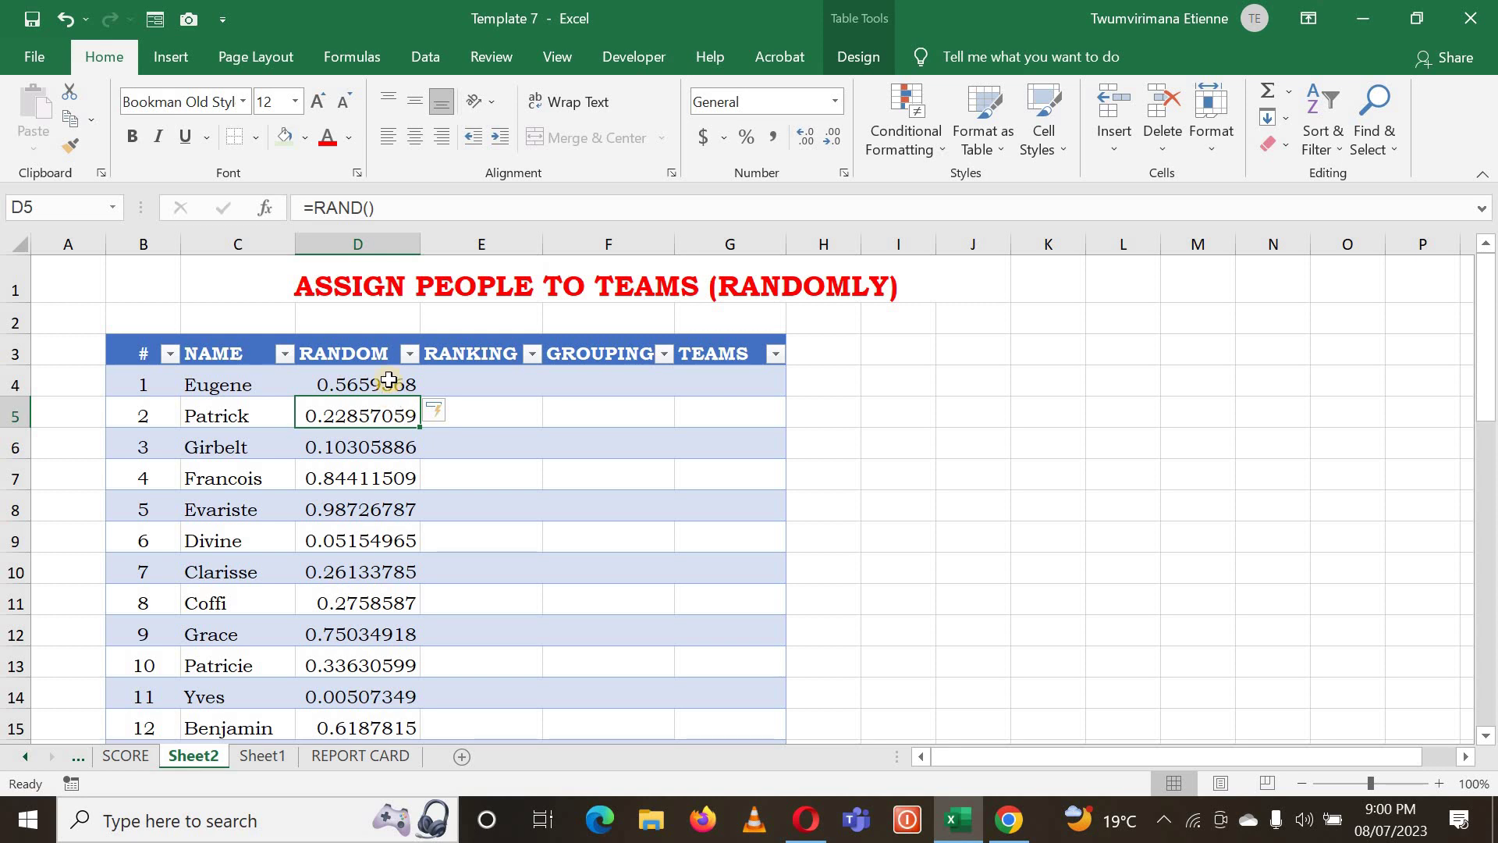
Replace the RAND formulas in the RANDOM column with their fixed values by copying and pasting them in place as Values
drag(388, 380, 368, 664)
scroll(369, 605, up, 5)
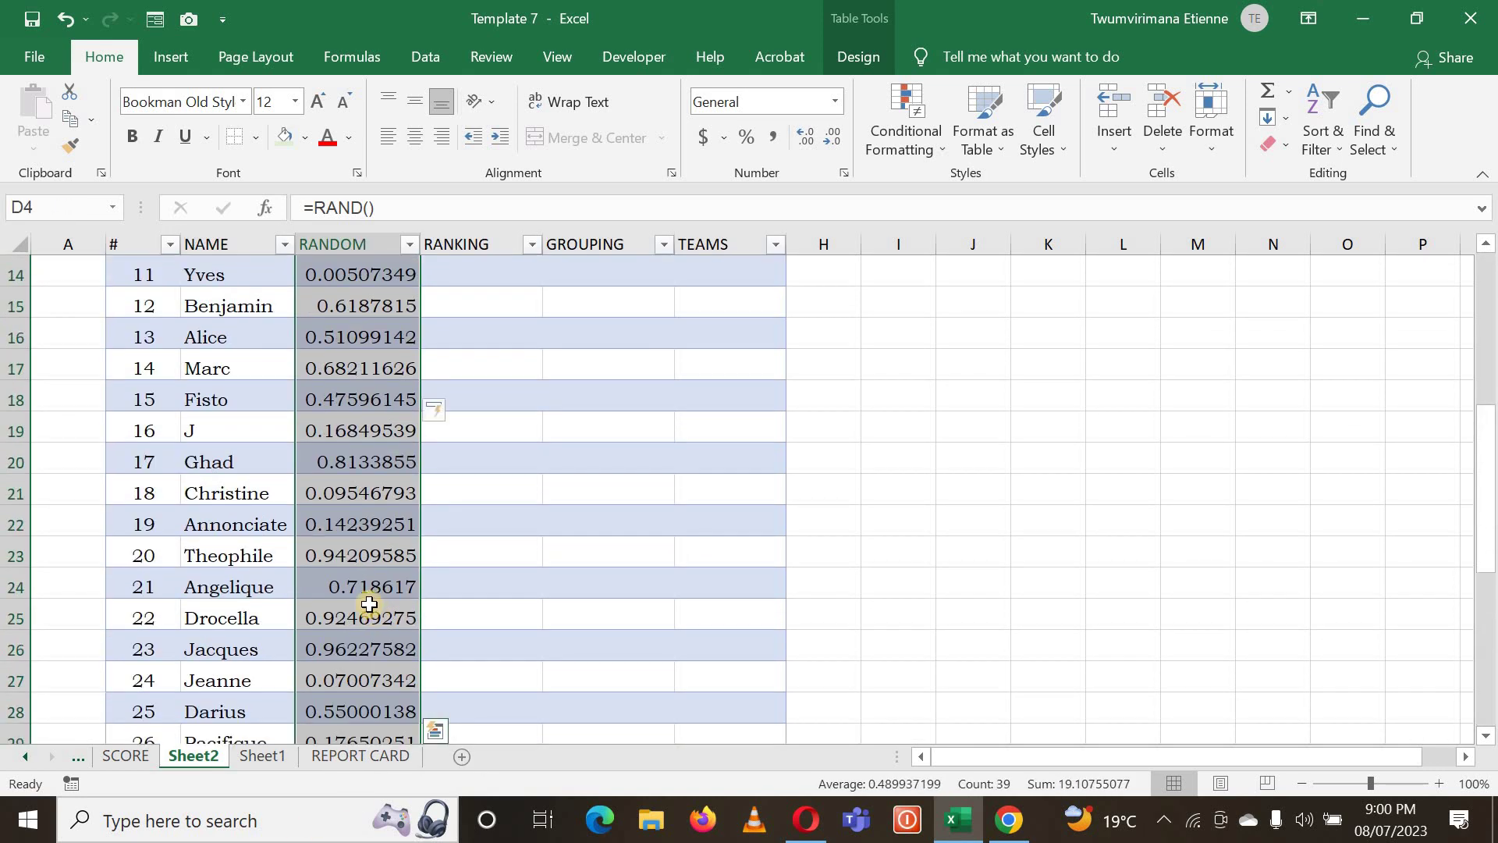
scroll(369, 605, up, 5)
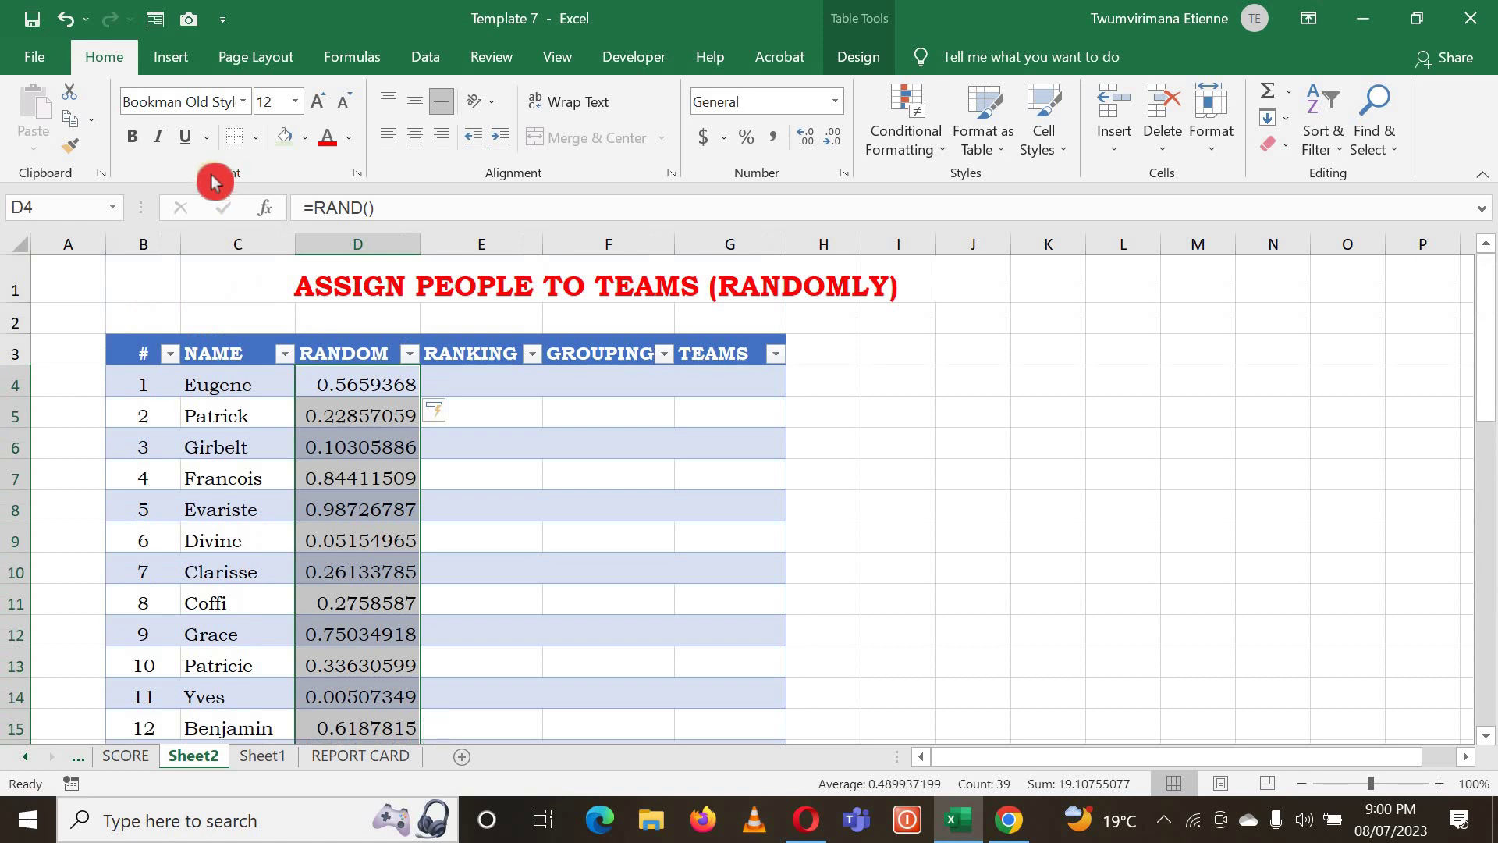
click(70, 118)
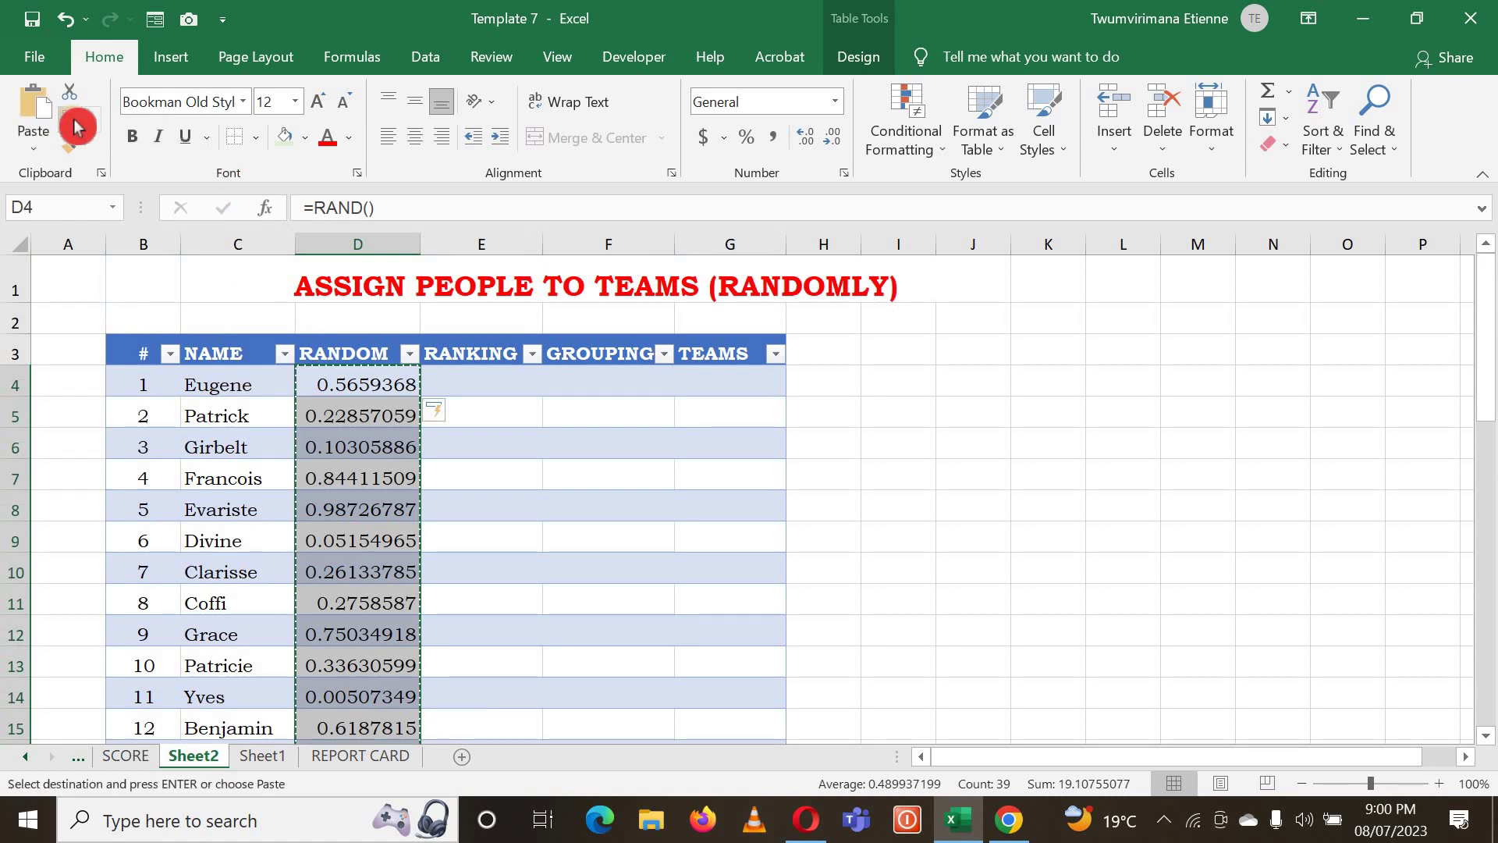
click(39, 153)
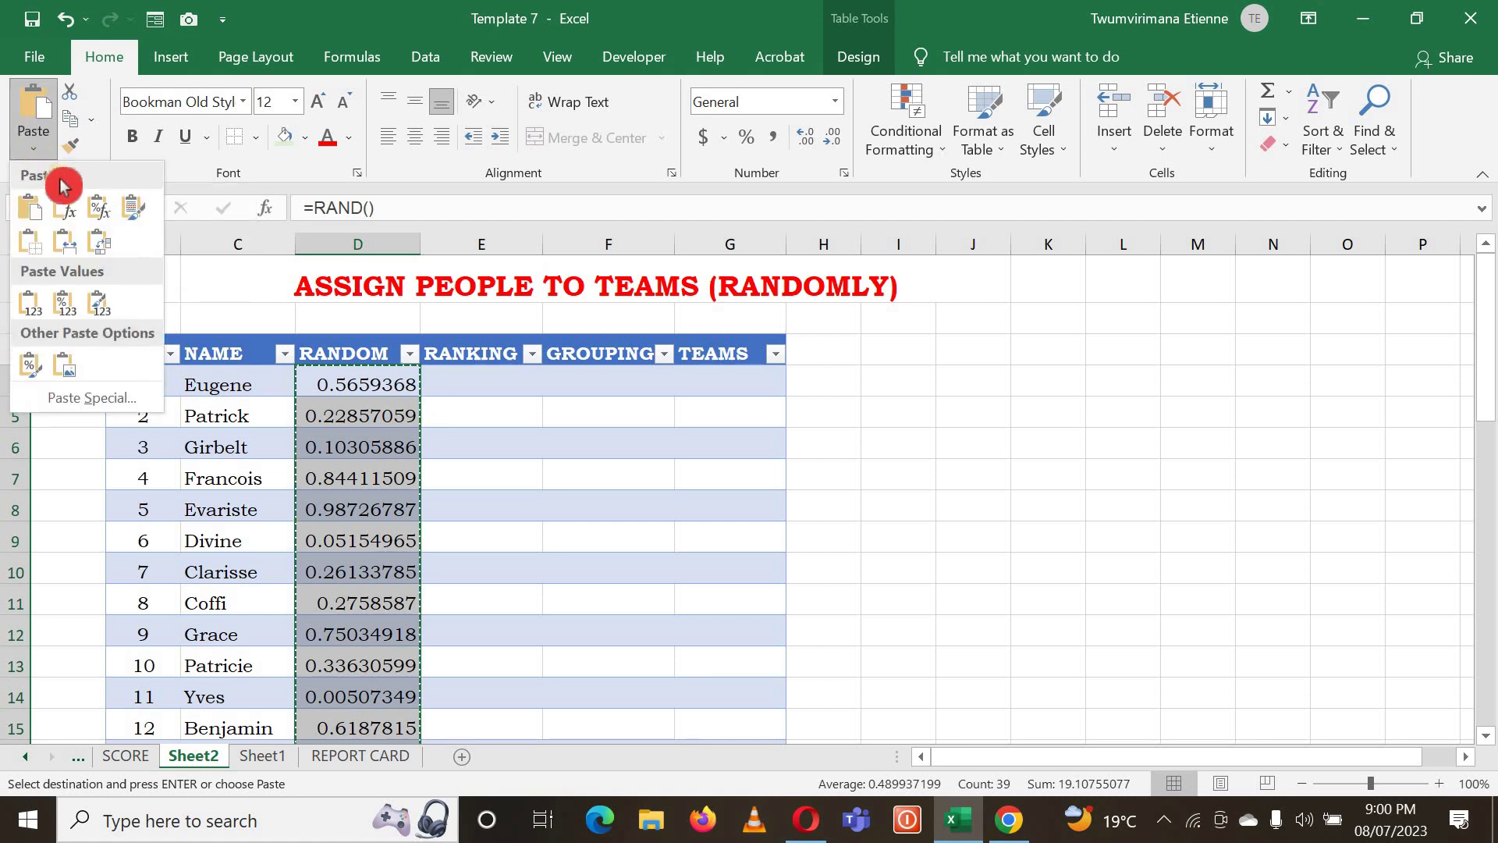
click(110, 413)
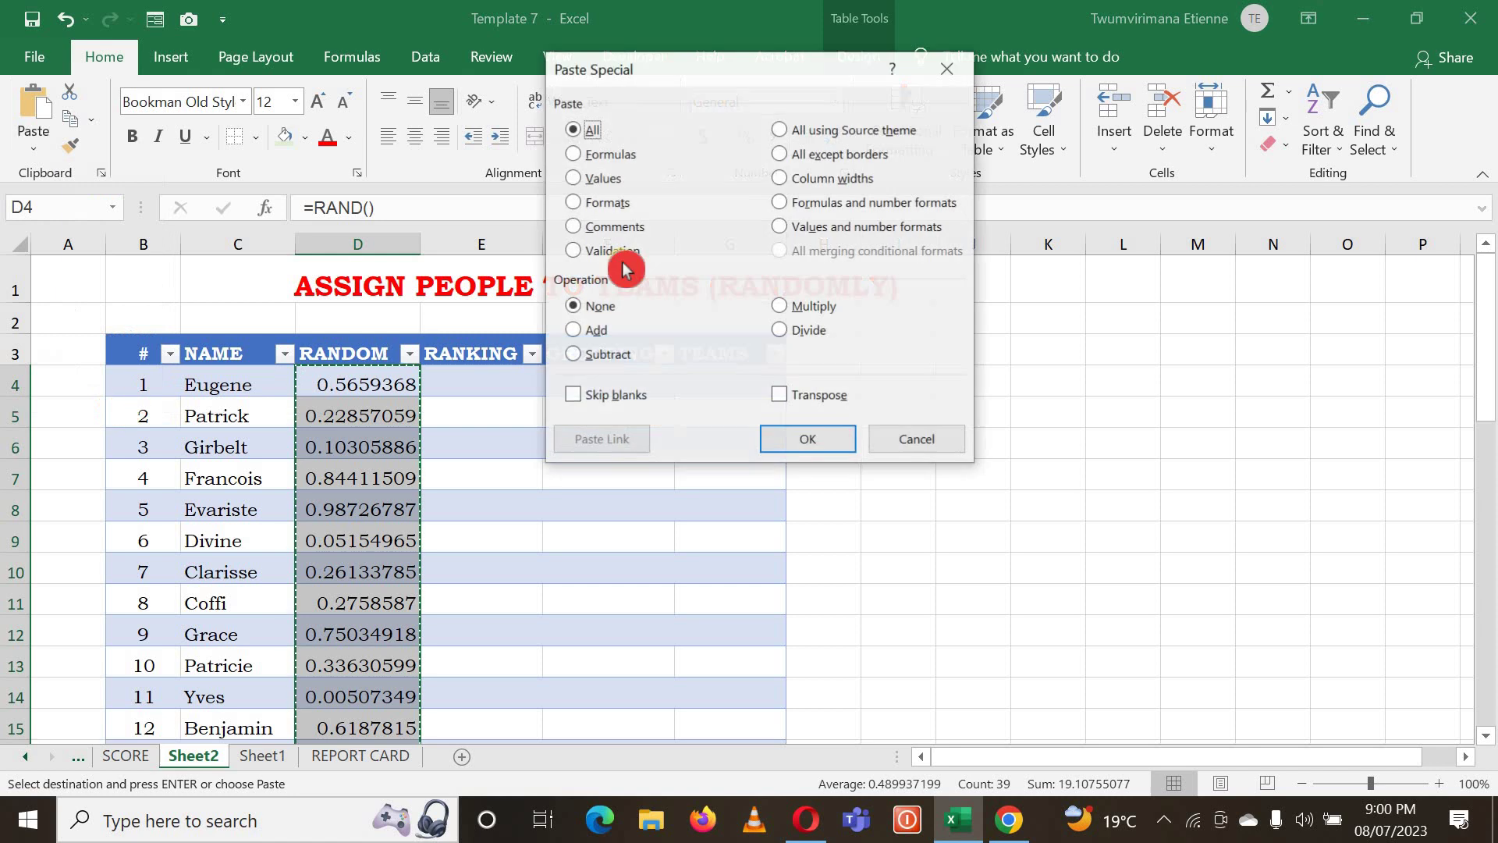
click(606, 195)
click(780, 434)
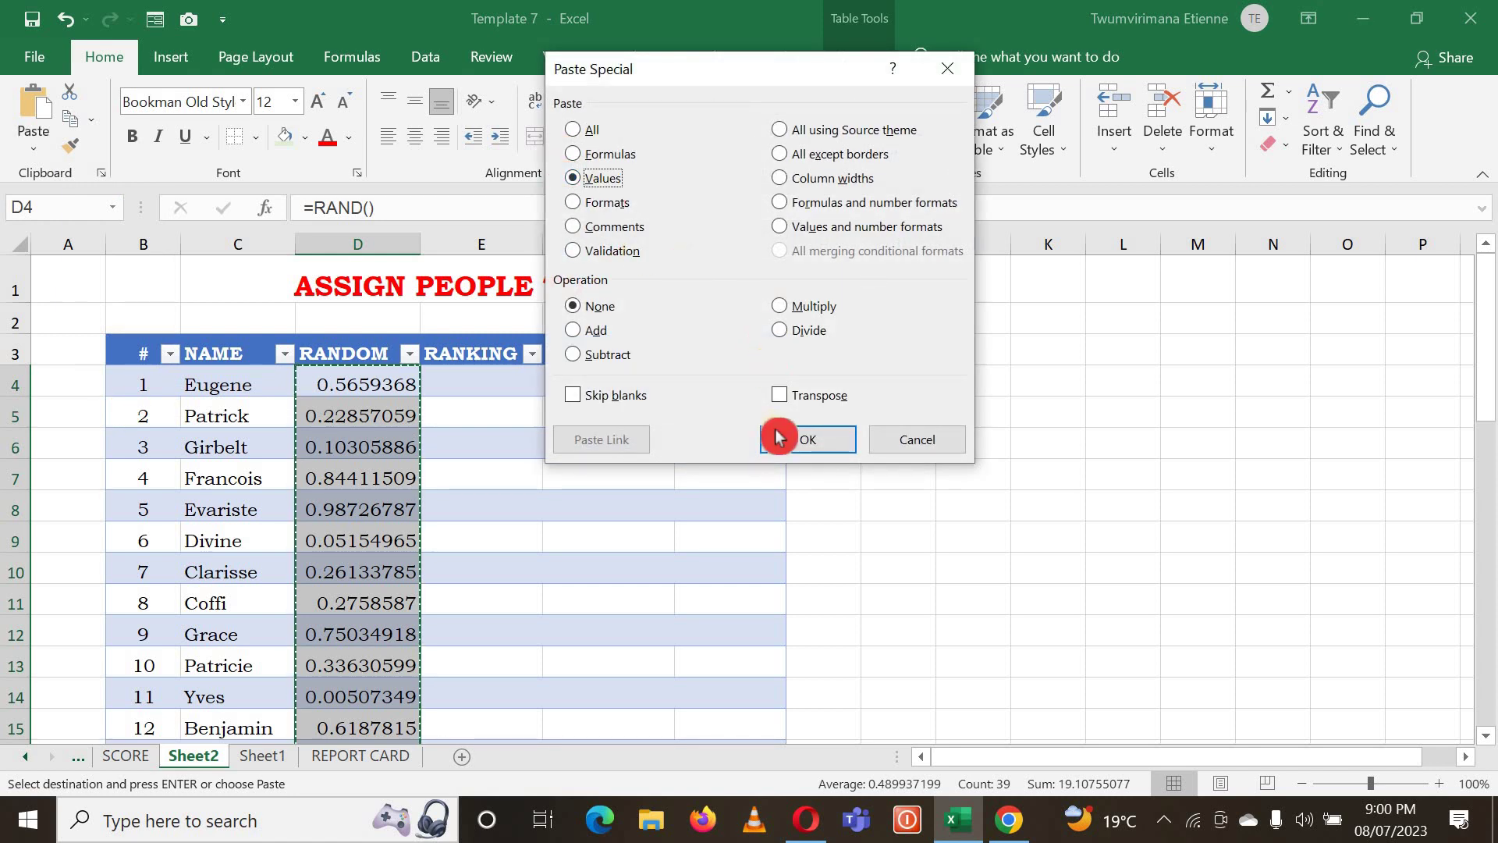
click(546, 446)
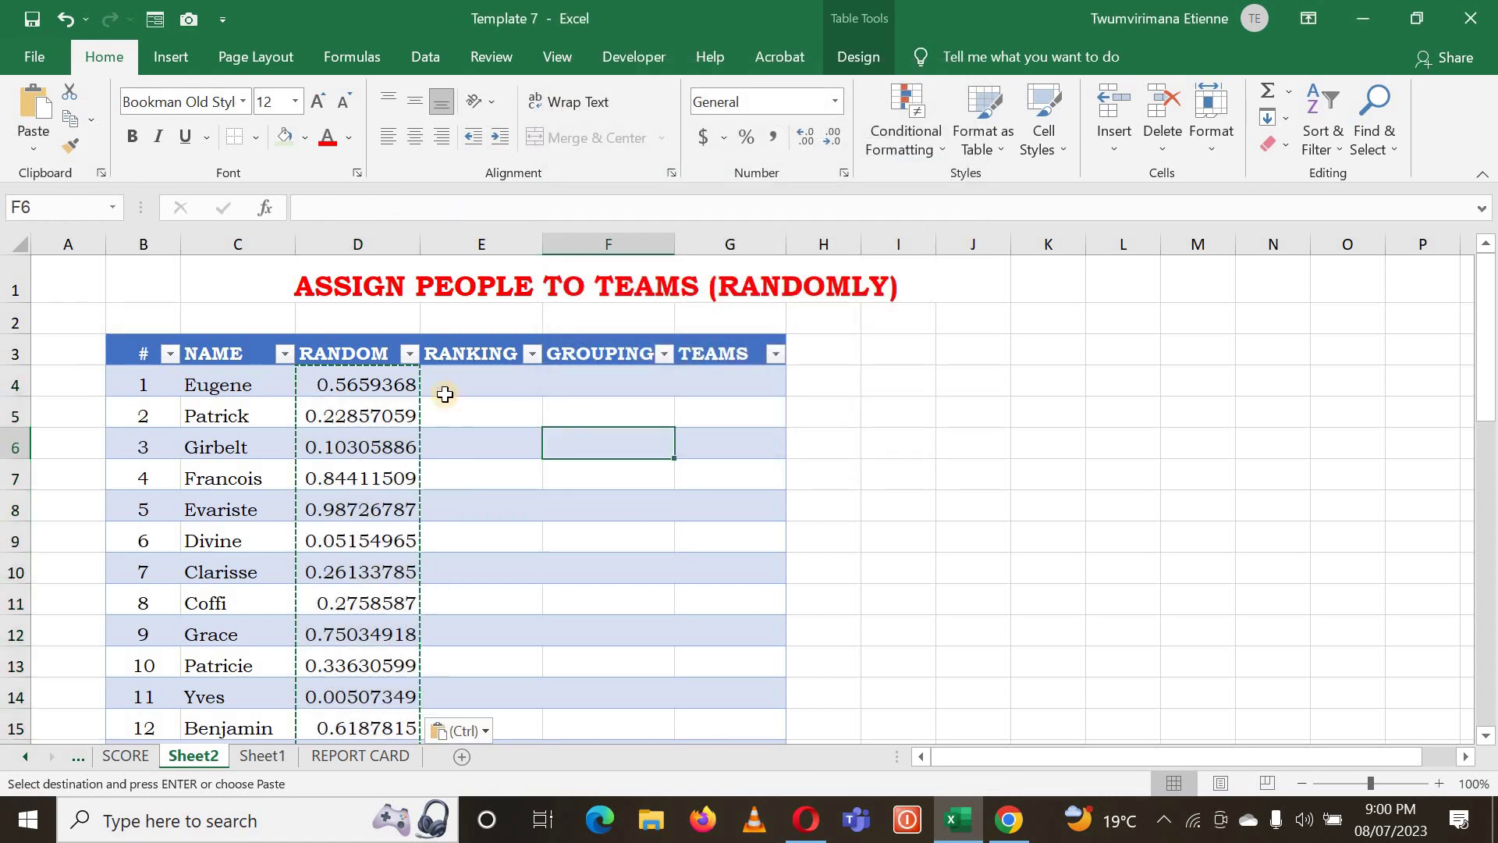
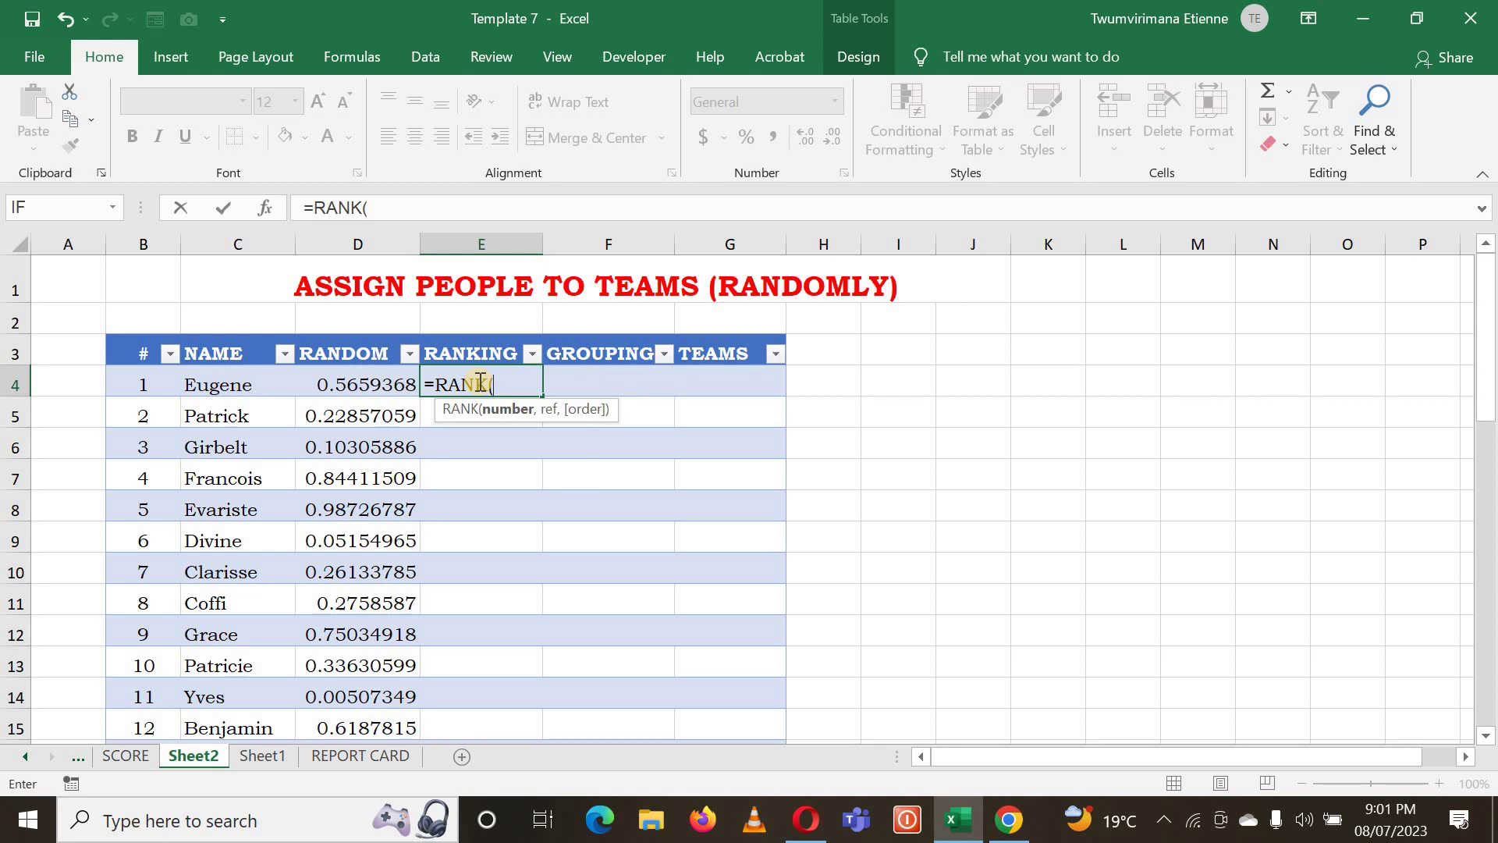
click(378, 381)
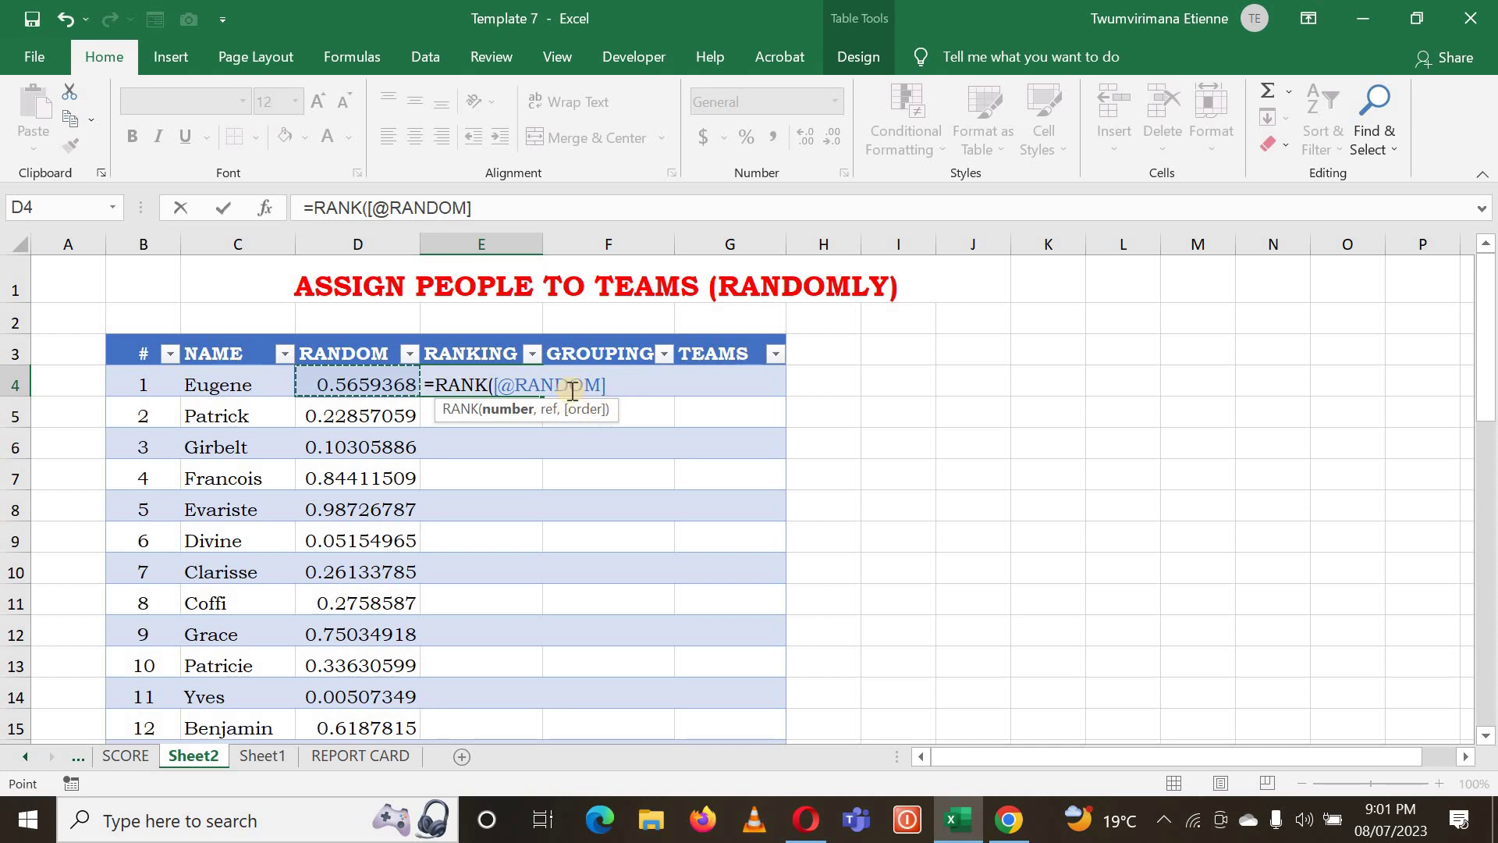
text(,)
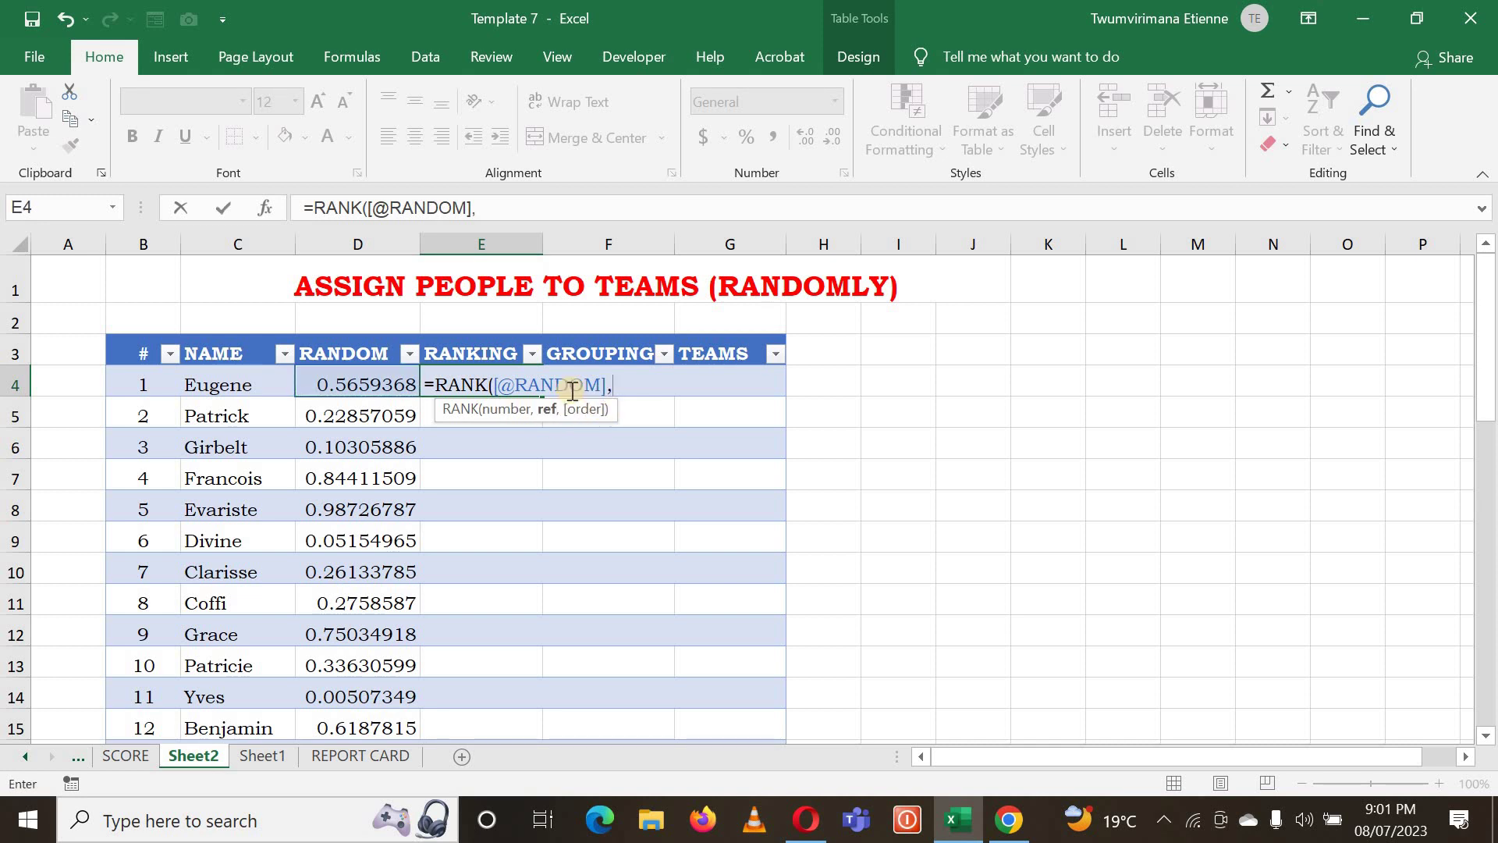
drag(385, 380, 394, 662)
scroll(512, 599, up, 10)
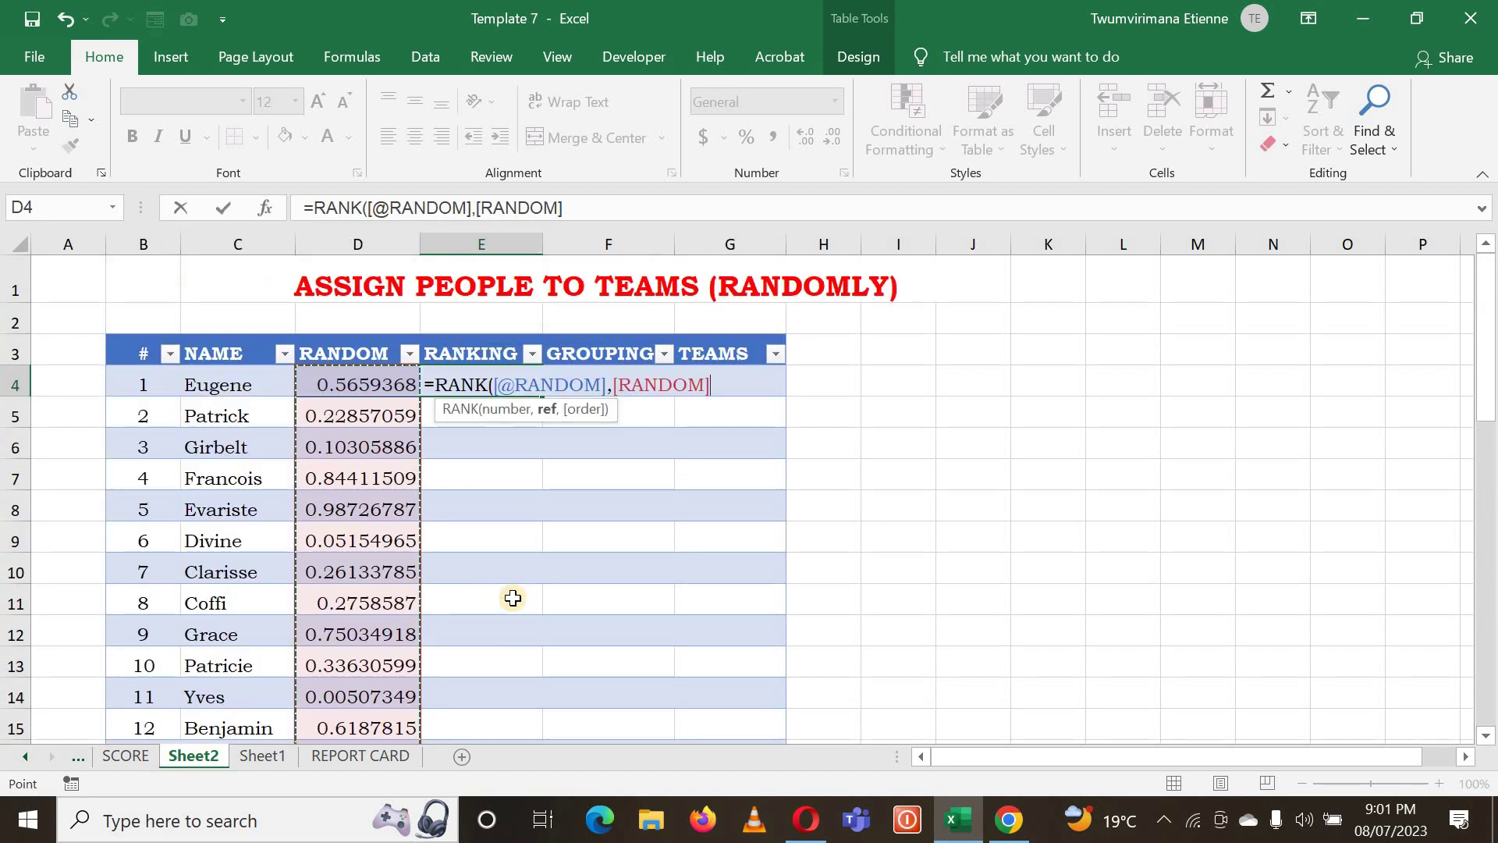
text())
key(Return)
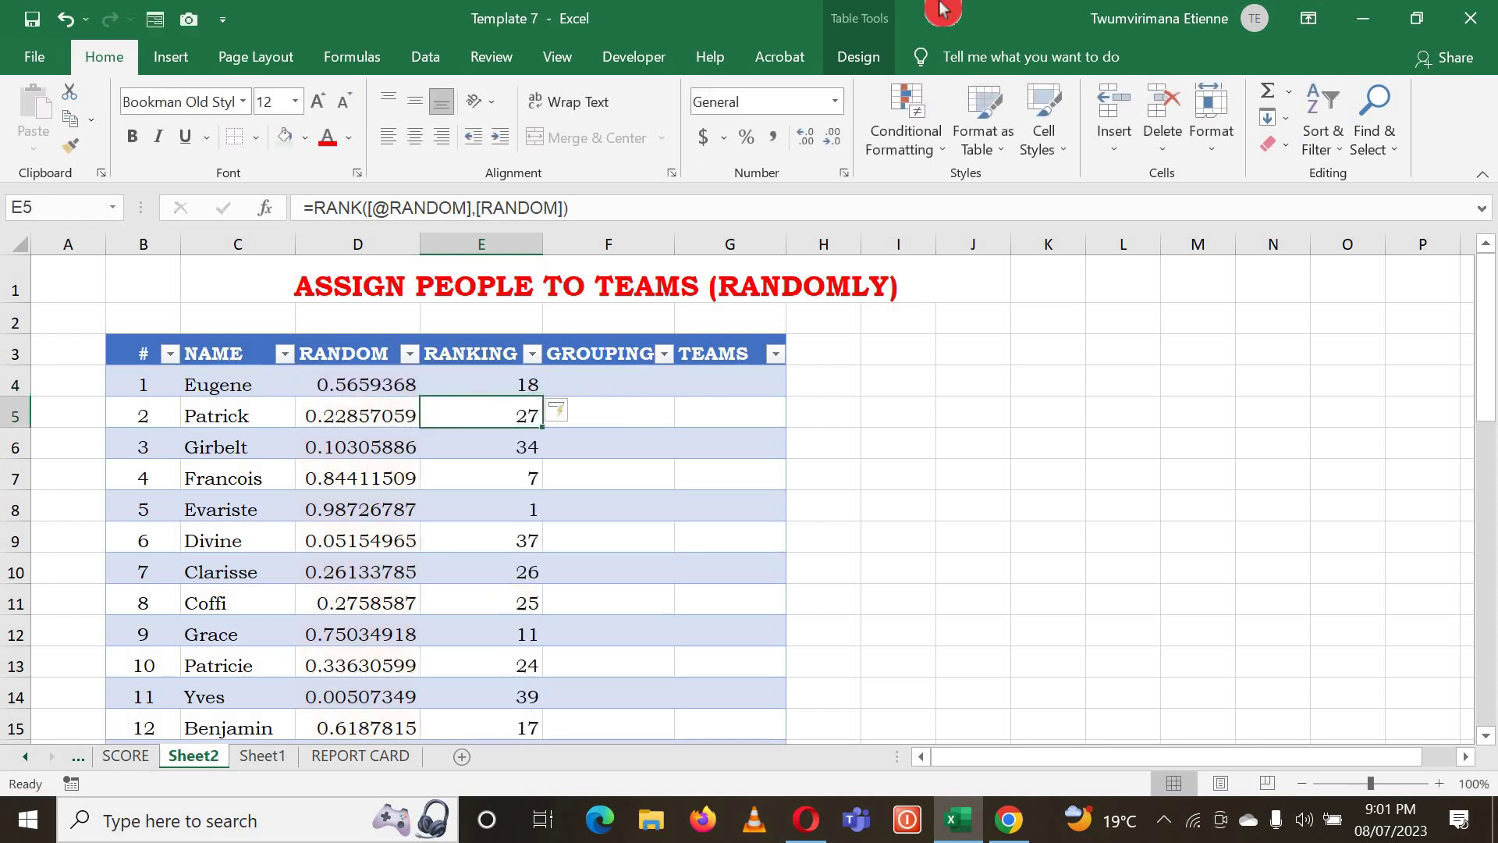
Review the RANKING column from the first person to the last to check the rank given to each one
click(594, 535)
click(537, 414)
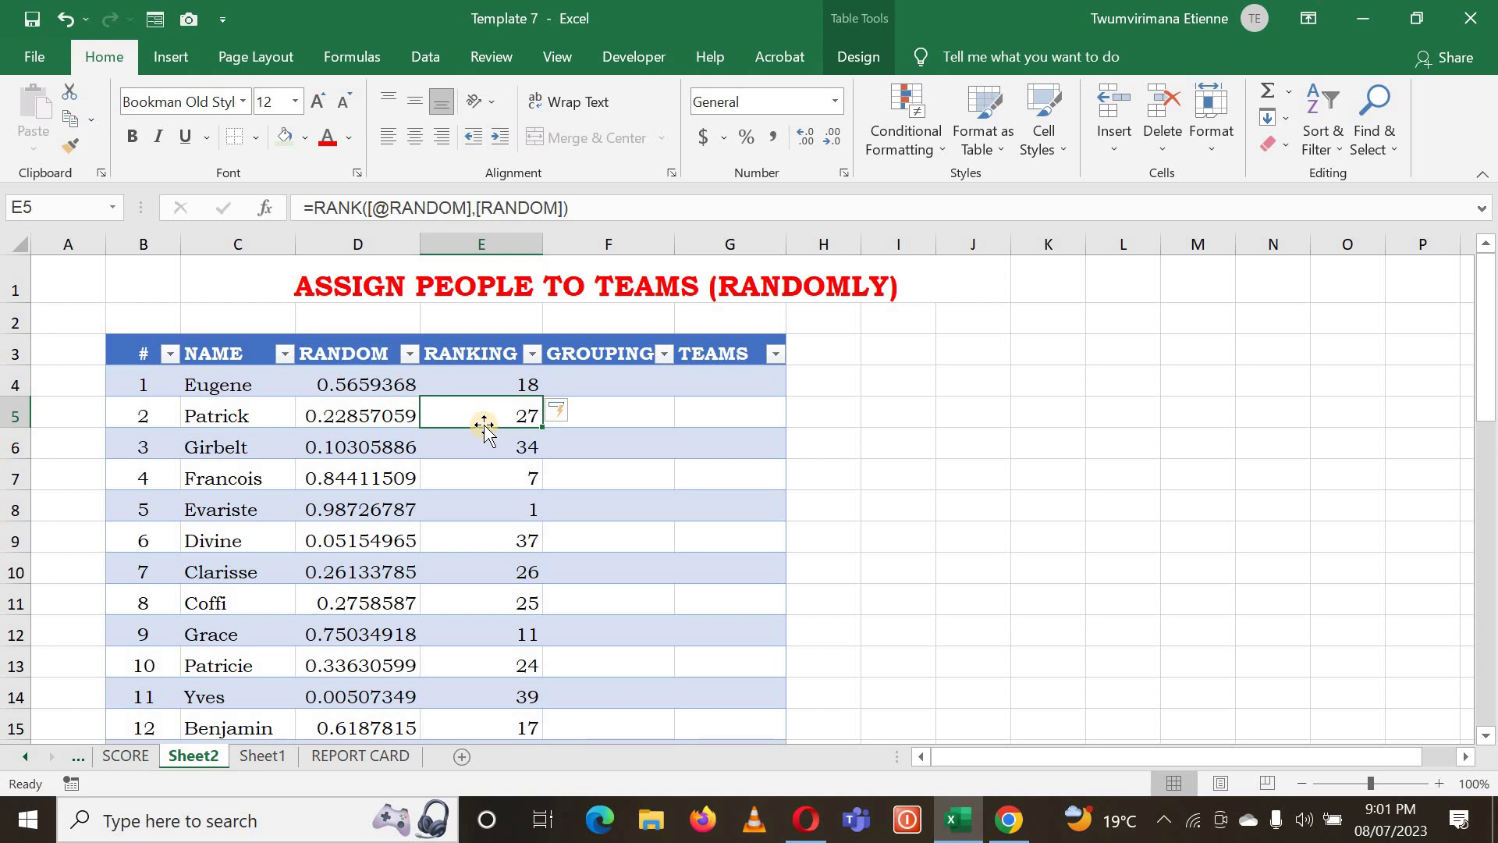
click(620, 469)
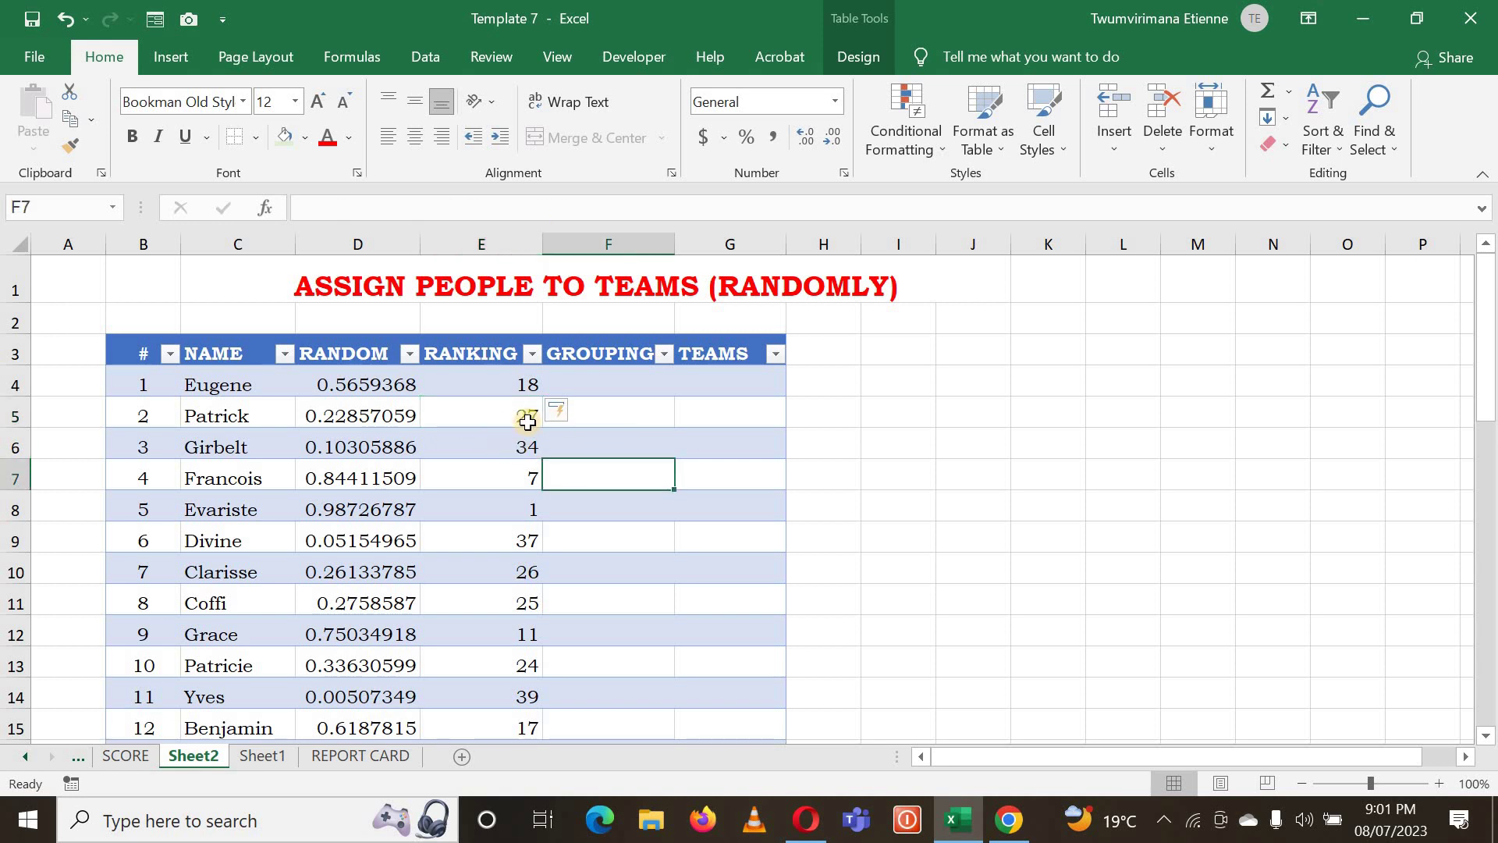
click(484, 445)
click(542, 602)
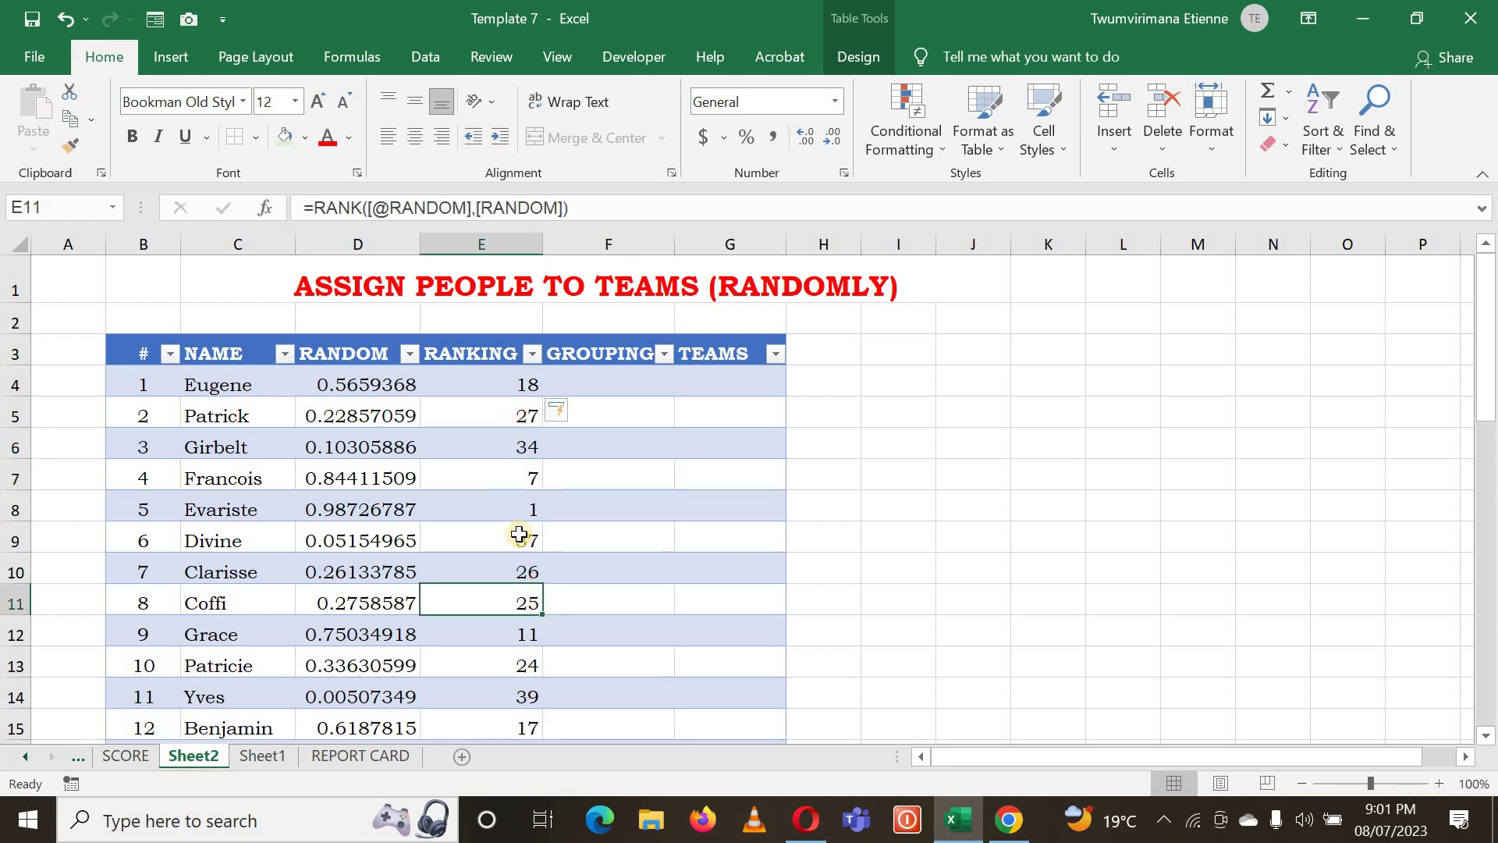
scroll(518, 533, down, 2)
scroll(519, 534, down, 1)
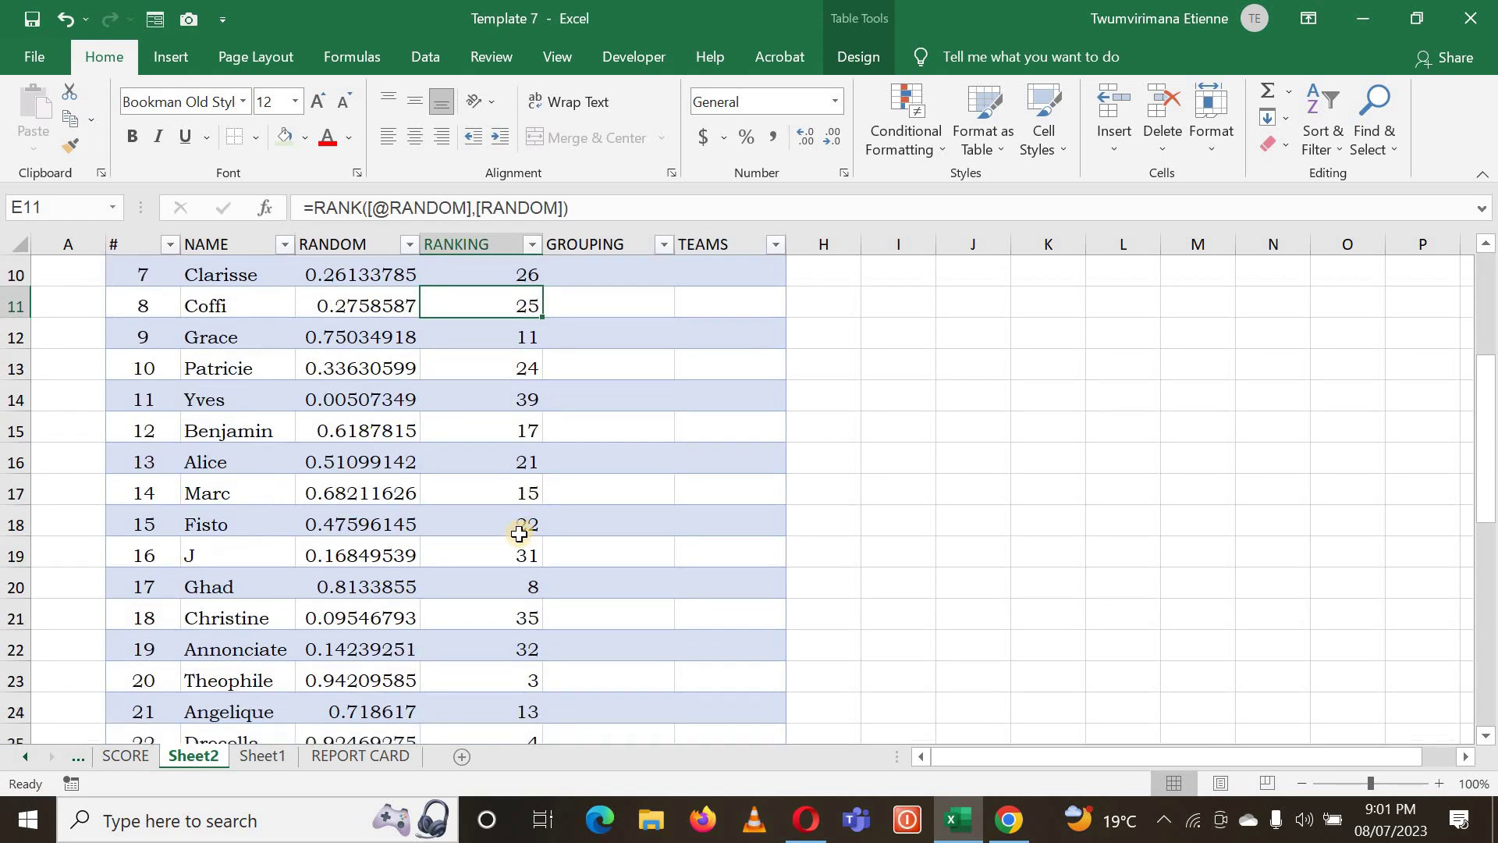
click(505, 394)
scroll(164, 679, down, 7)
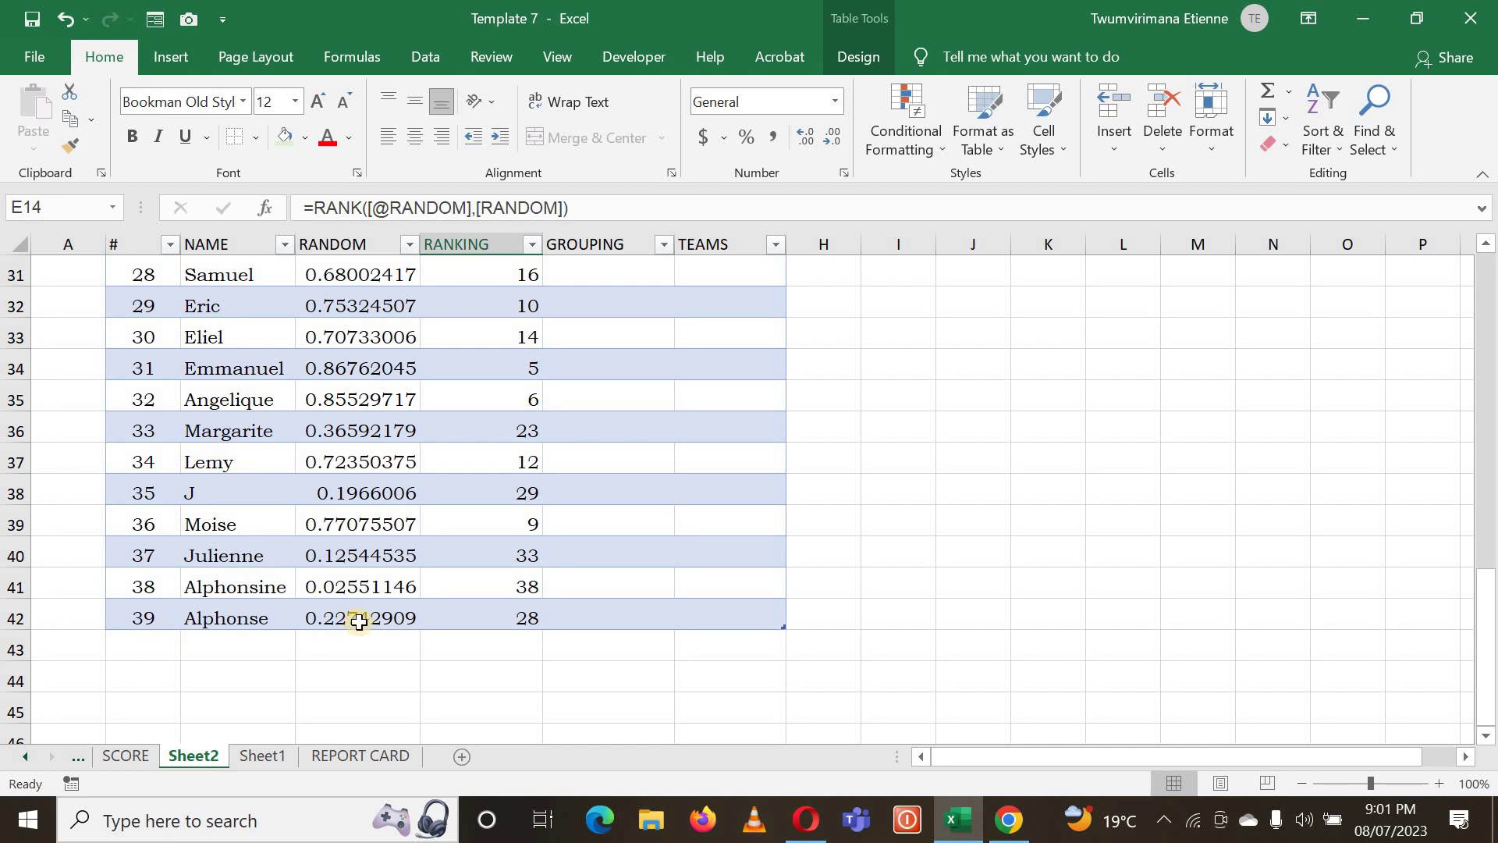
scroll(421, 626, up, 5)
scroll(421, 626, up, 5)
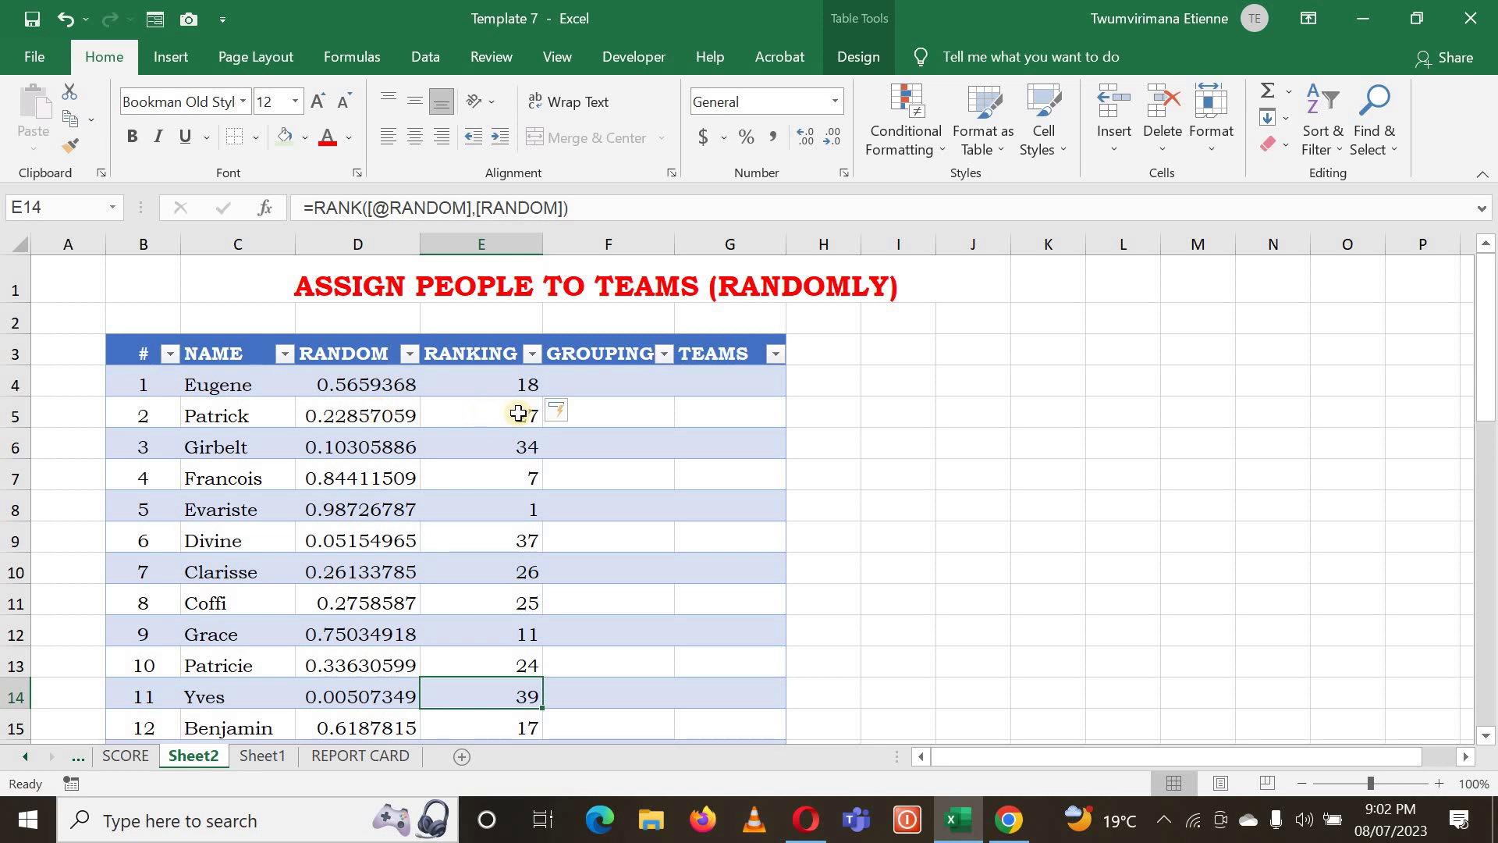
click(617, 382)
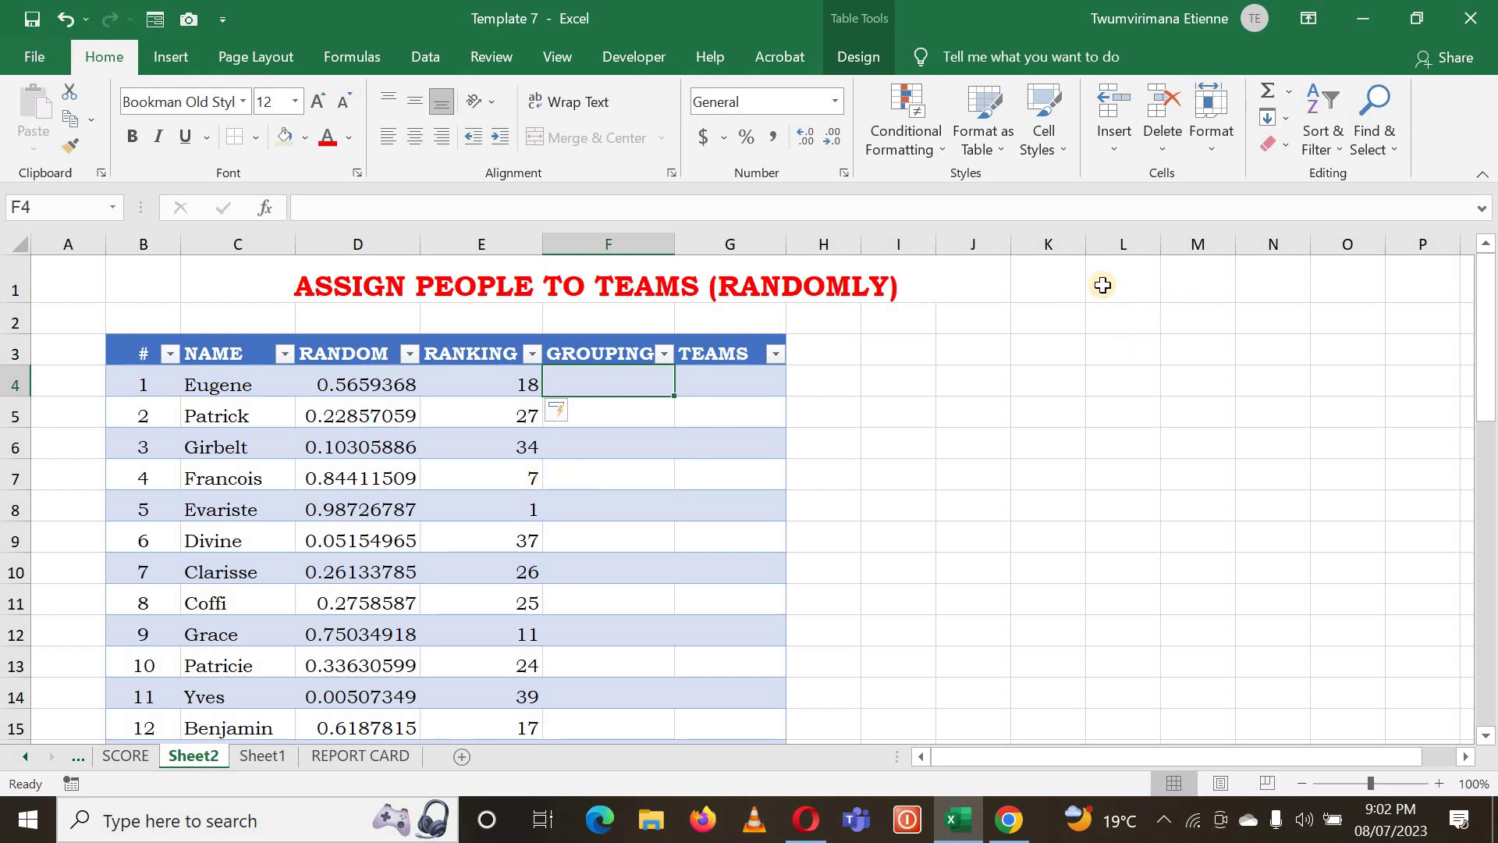
Widen column K and enter the label GROUP SIZE in K1
drag(1085, 245, 1148, 248)
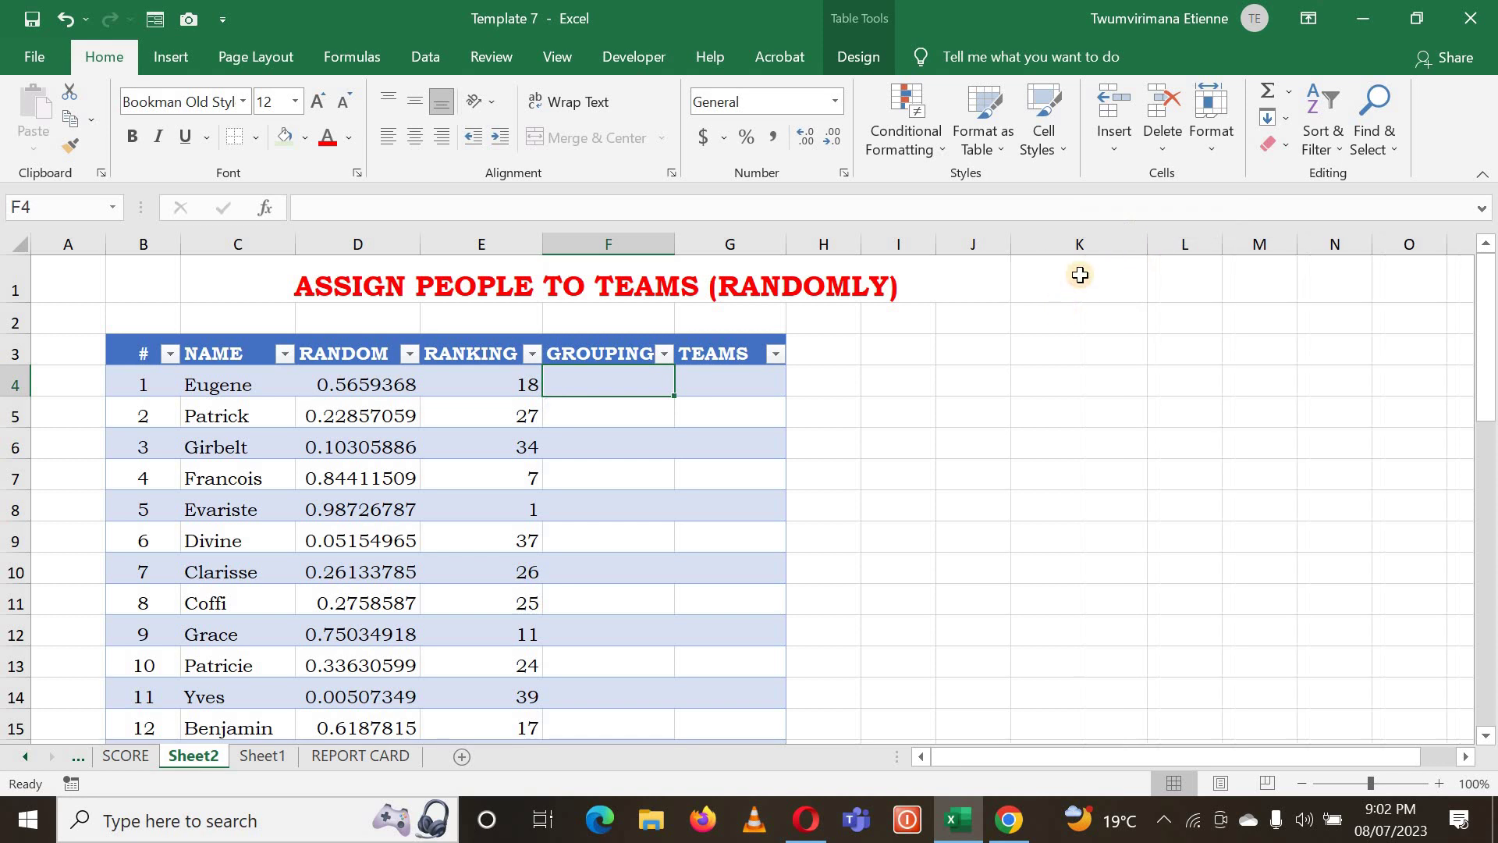
click(1080, 274)
text(GRO)
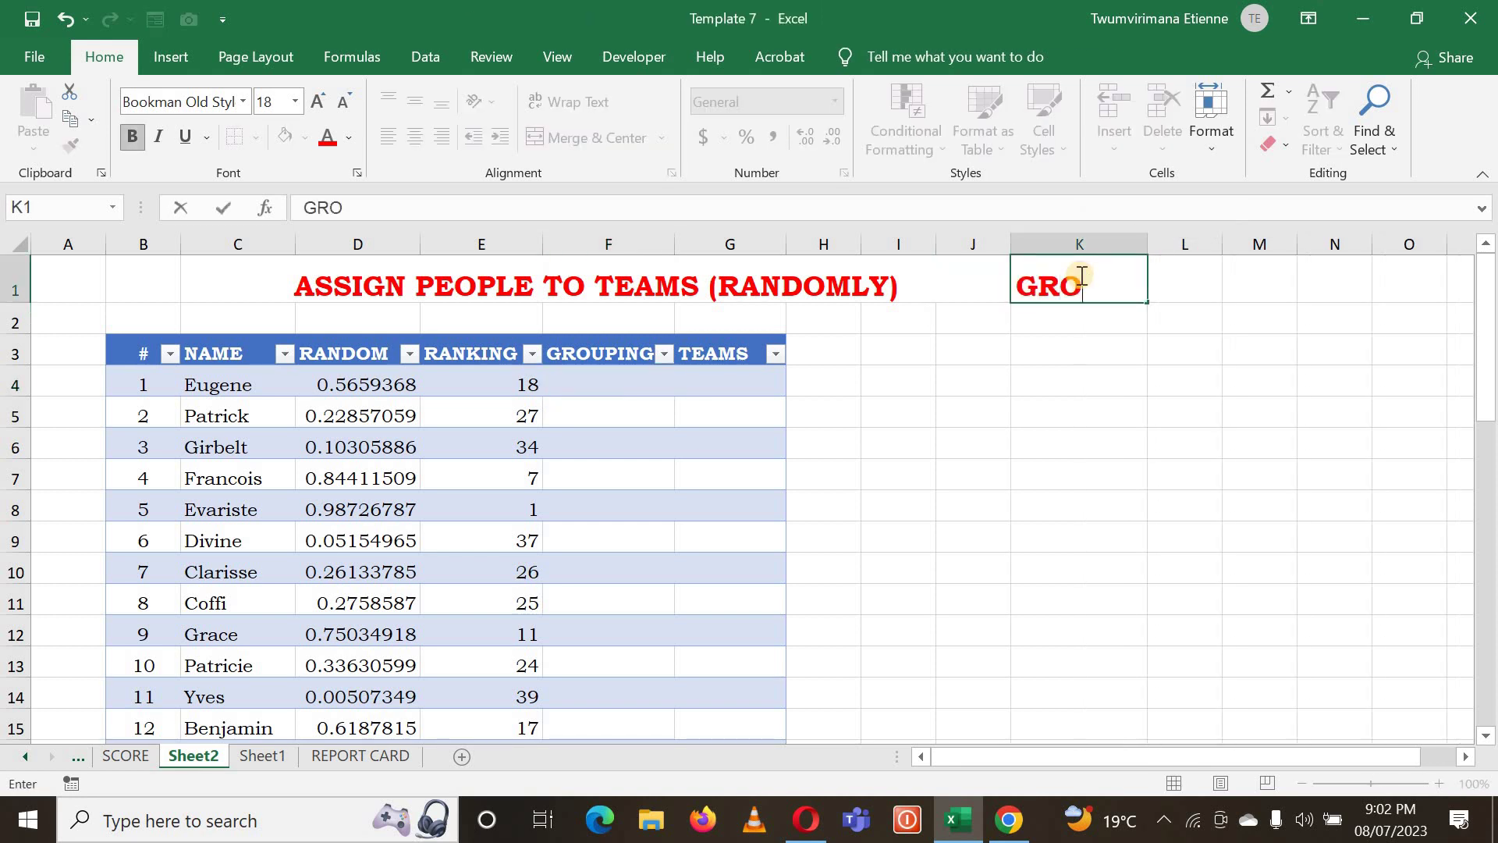
text(UP SIZS)
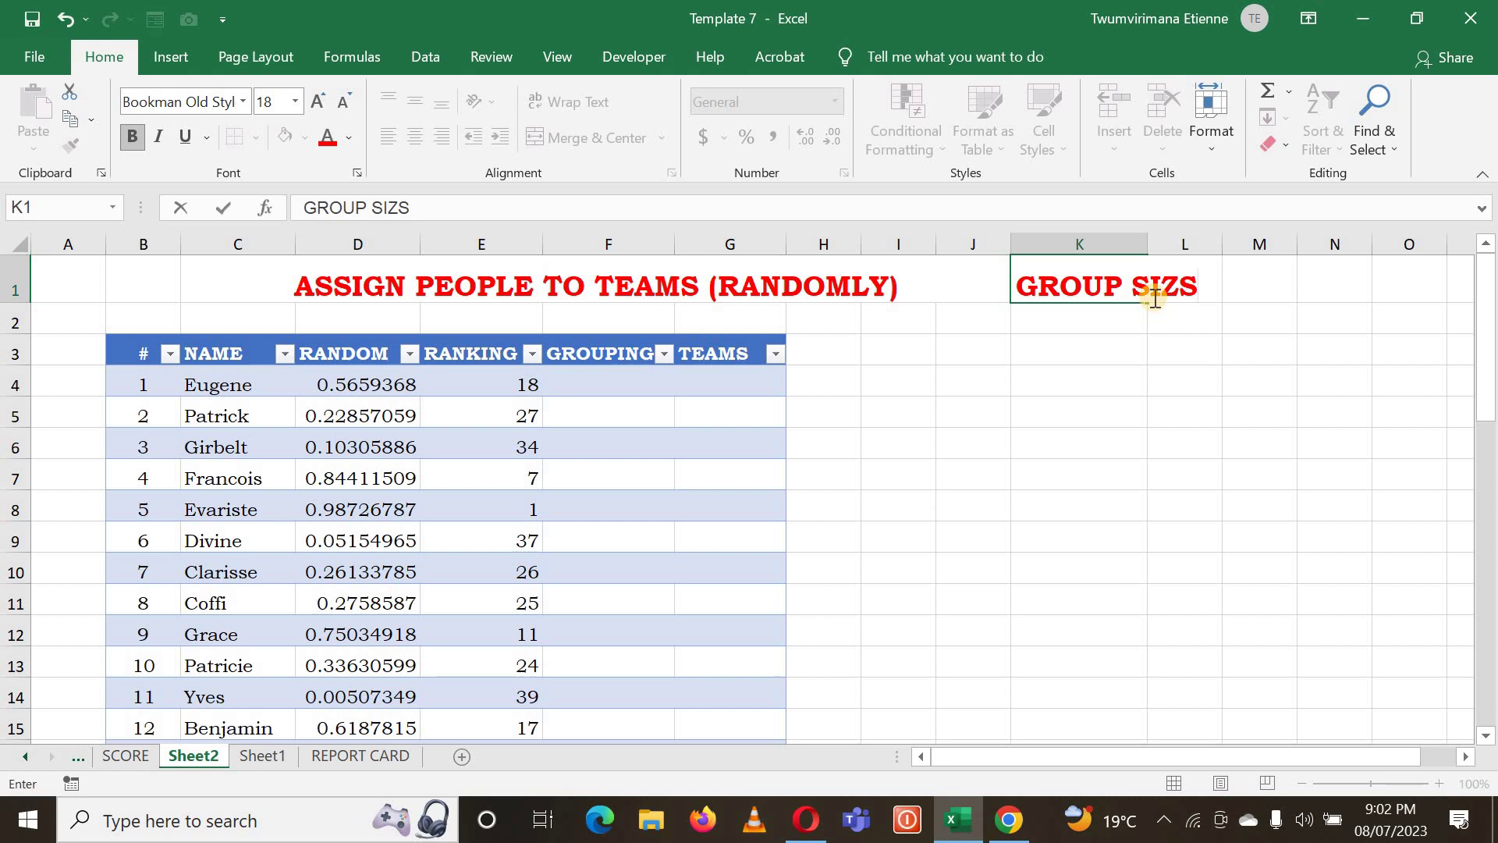
key(BackSpace)
text(E)
click(1311, 376)
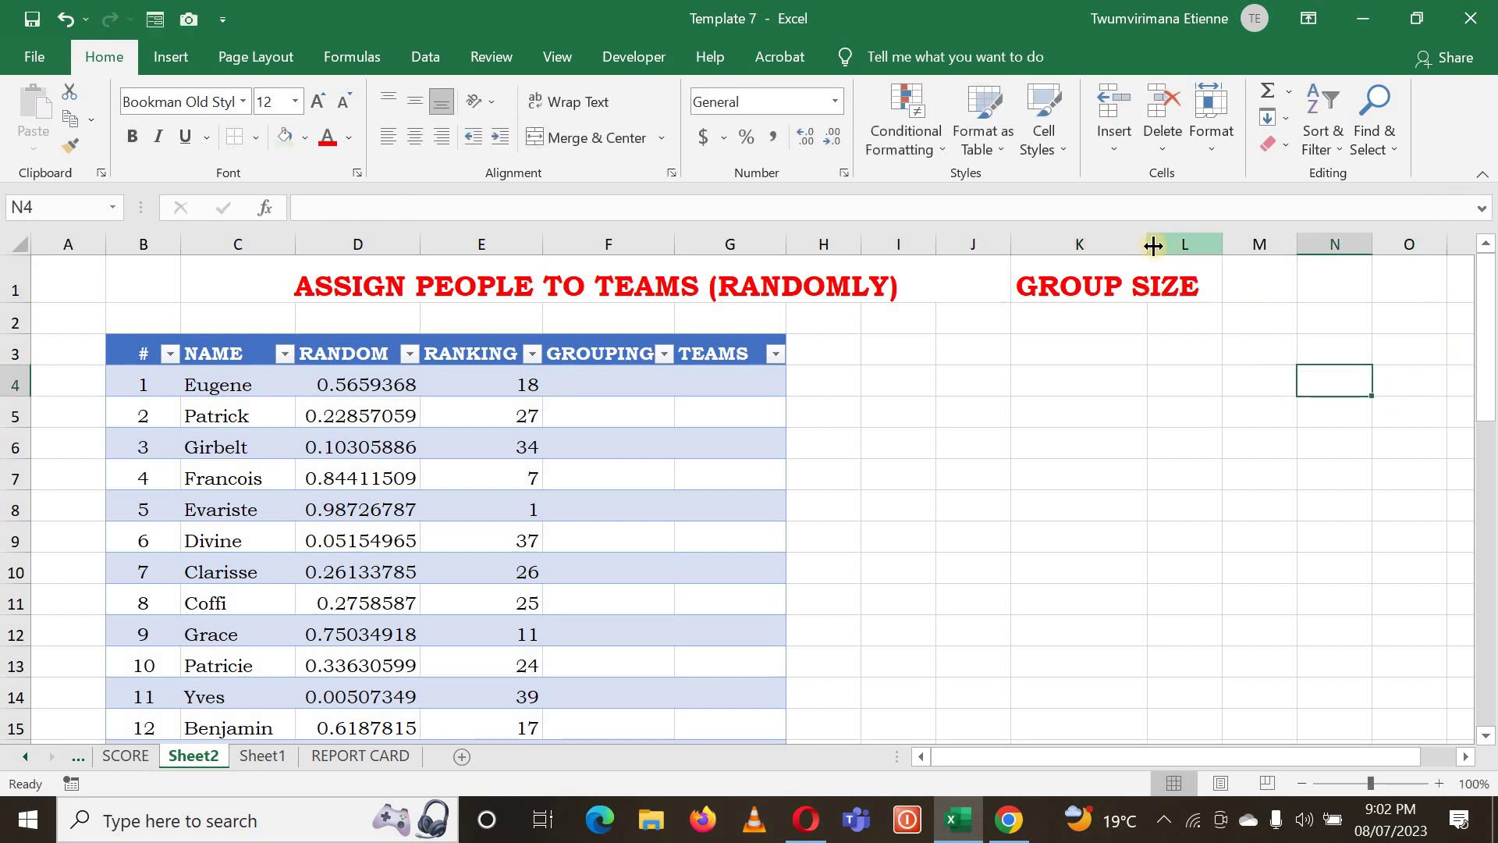
Wrap the GROUP SIZE text in K1 and make row 1 taller so both lines fit
click(1103, 283)
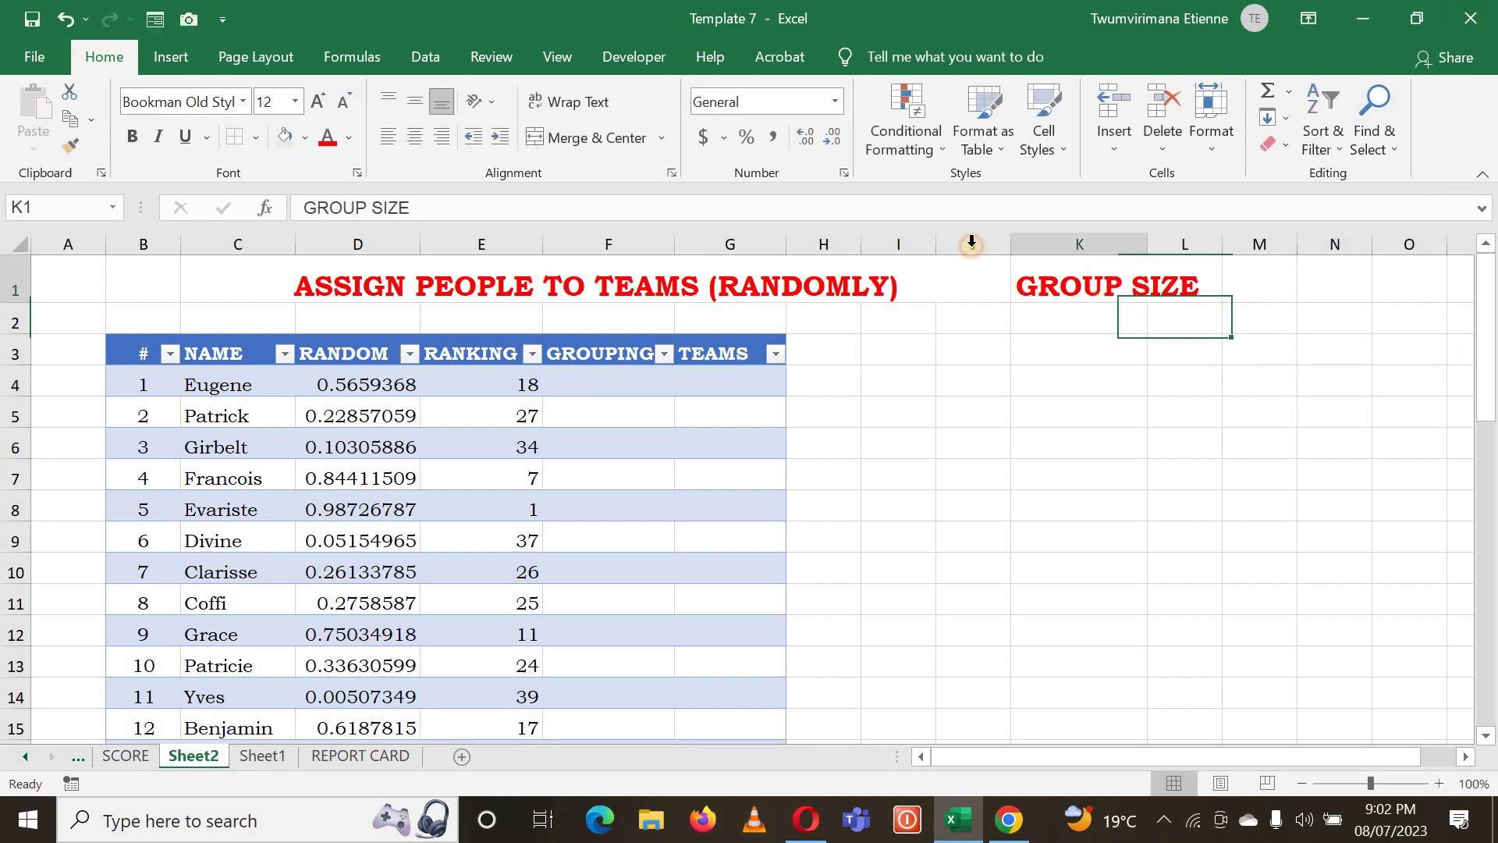
click(591, 106)
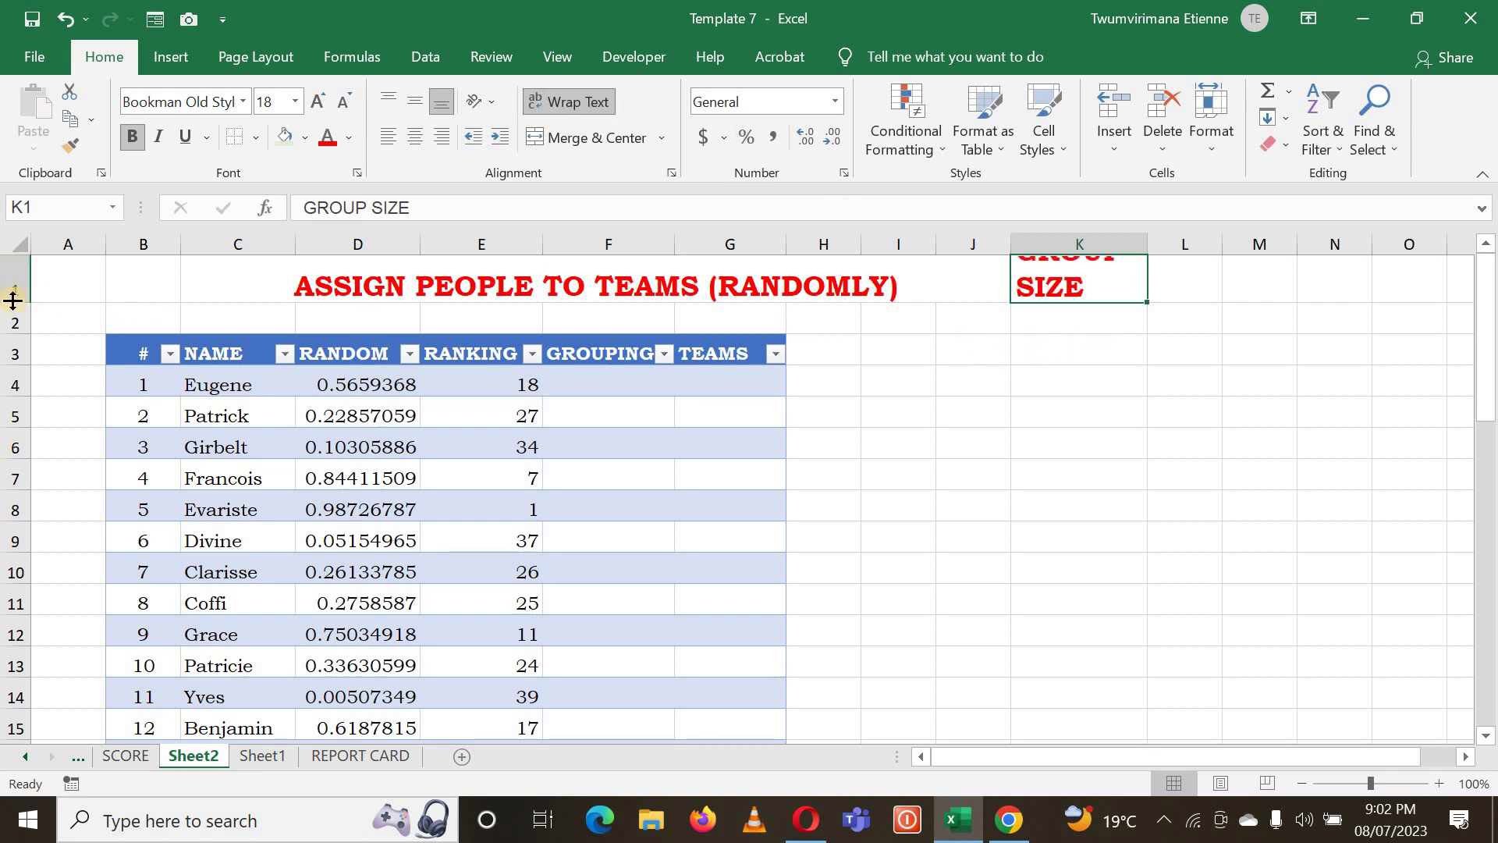
drag(12, 302, 12, 332)
click(975, 477)
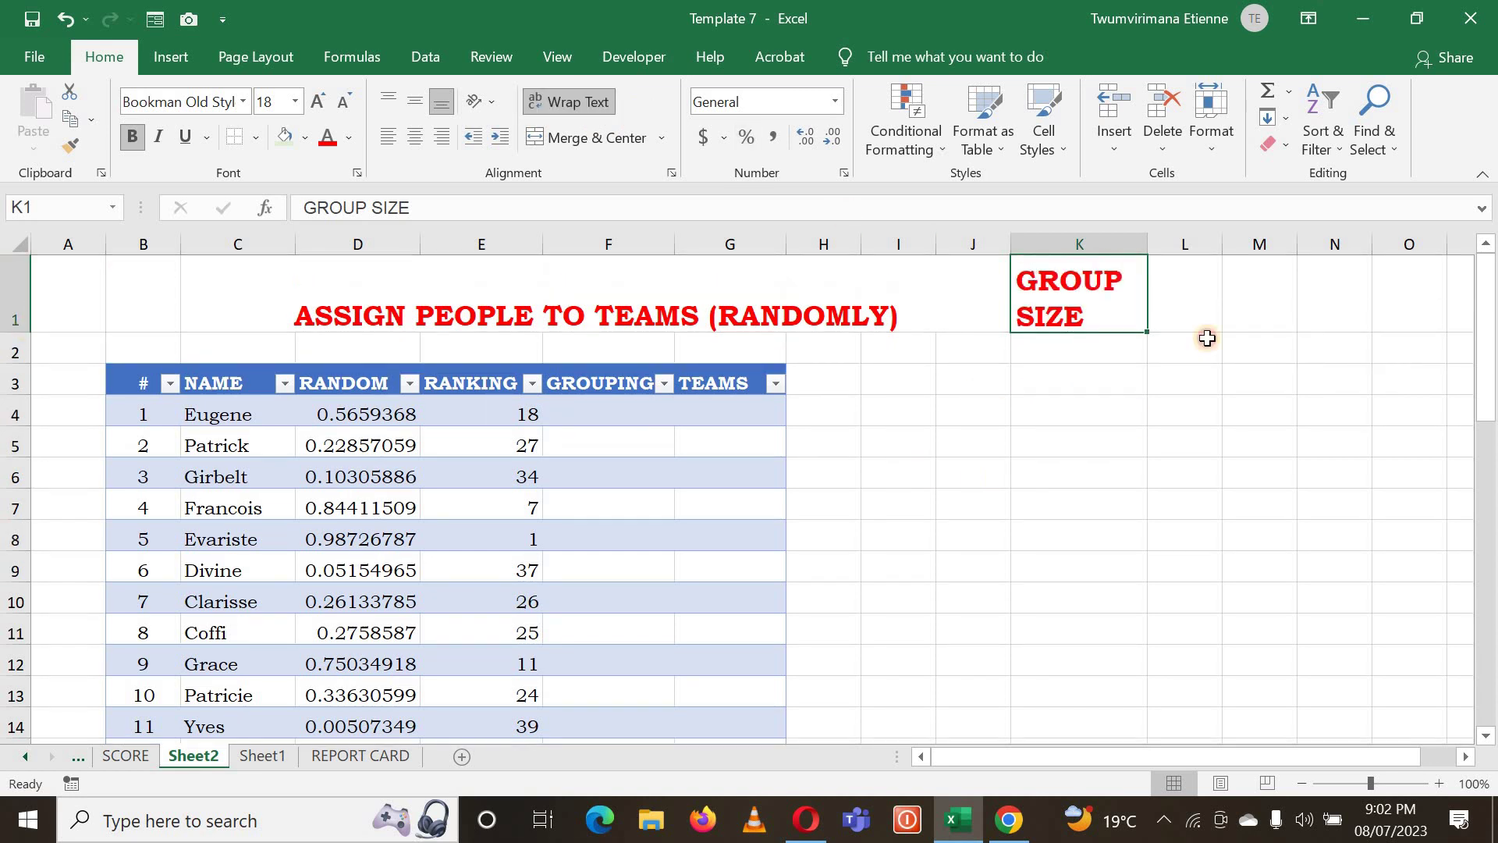
Set the group size to 5 in L1, beside the GROUP SIZE label
click(1207, 290)
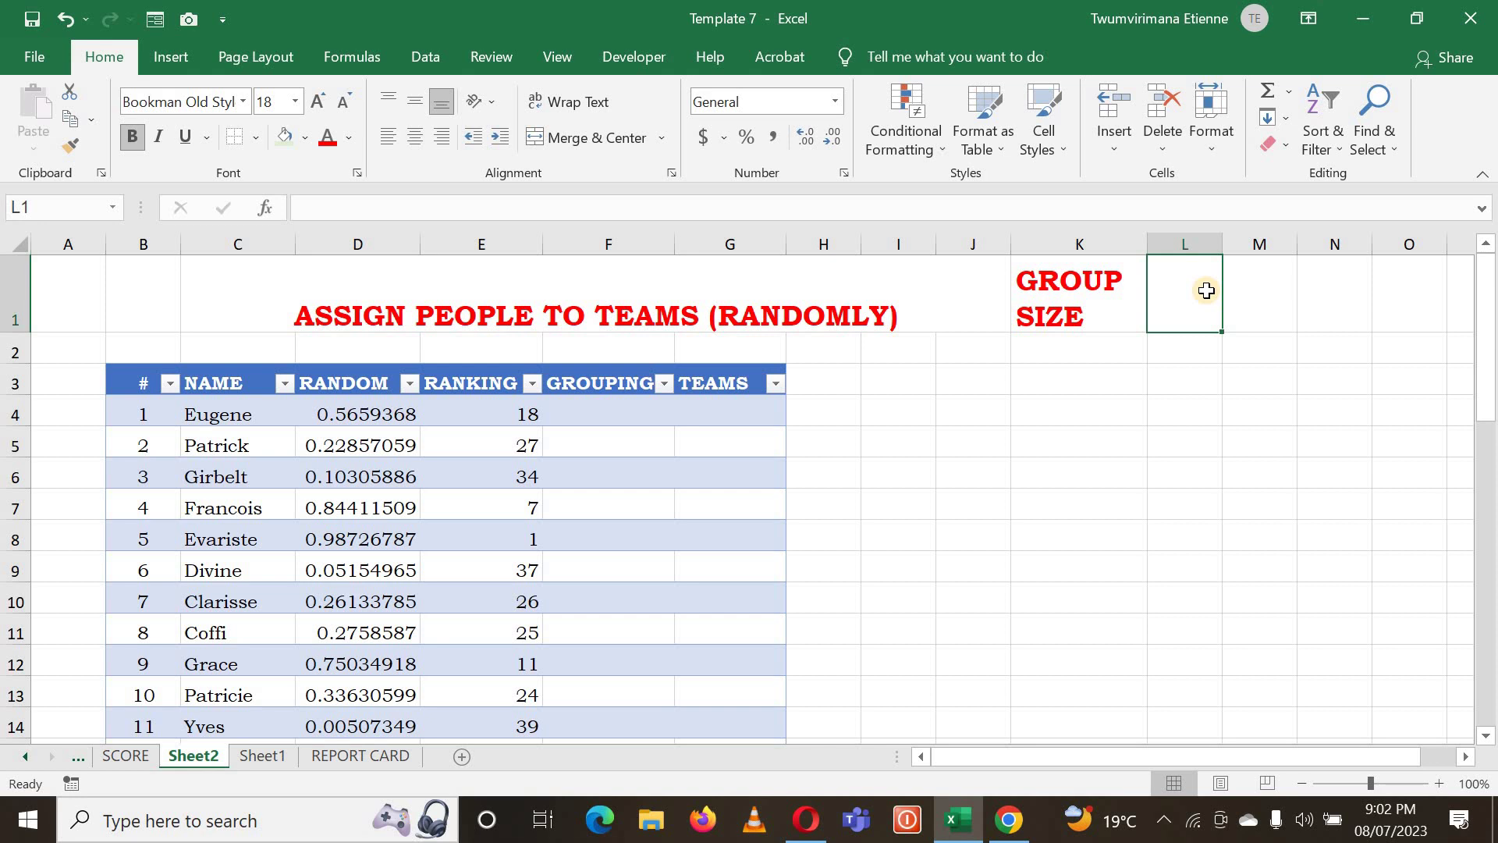
text(5)
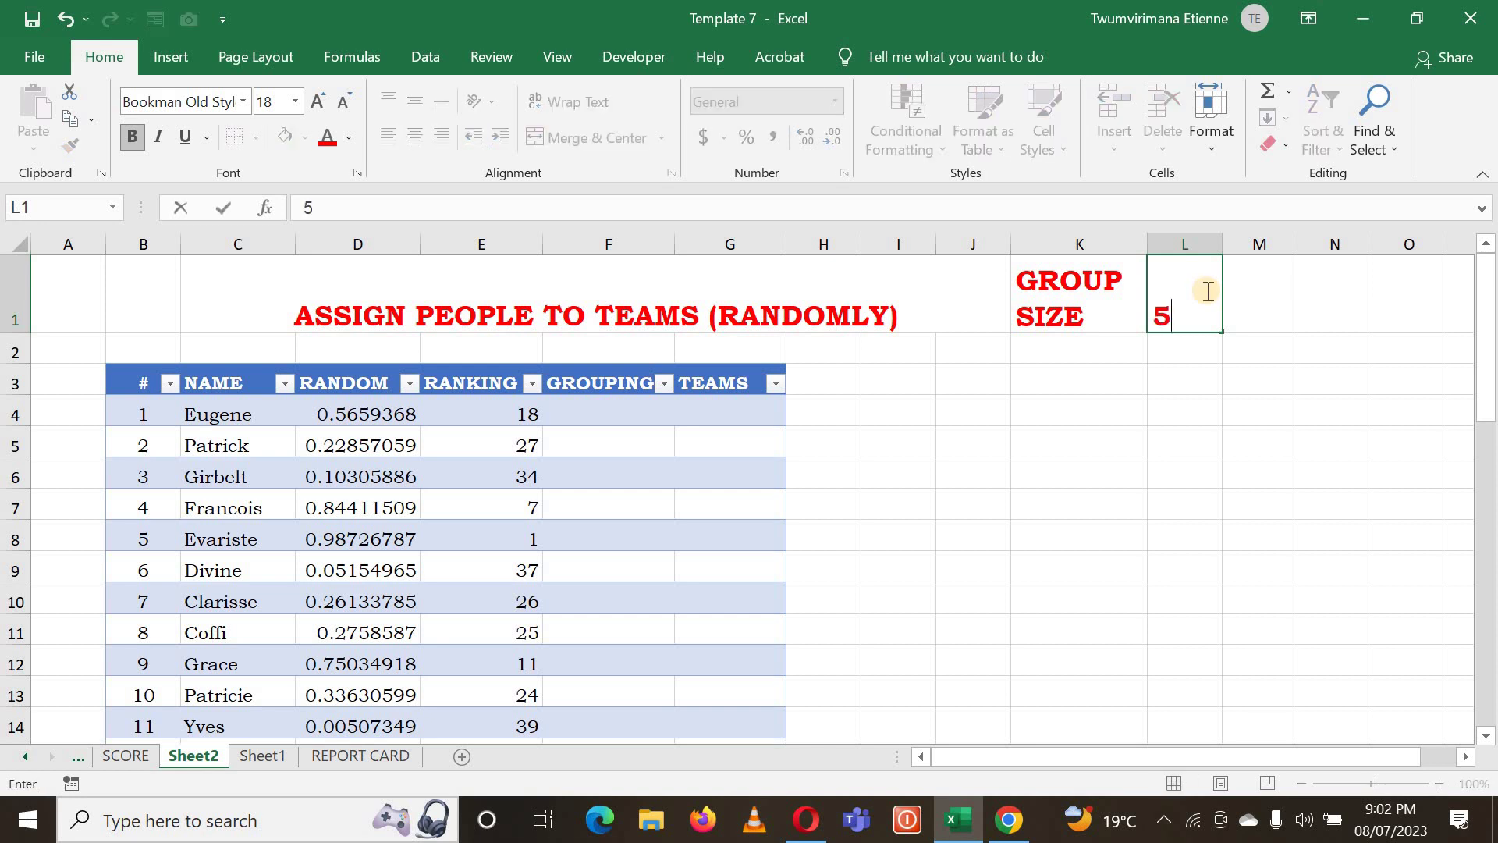
click(1190, 402)
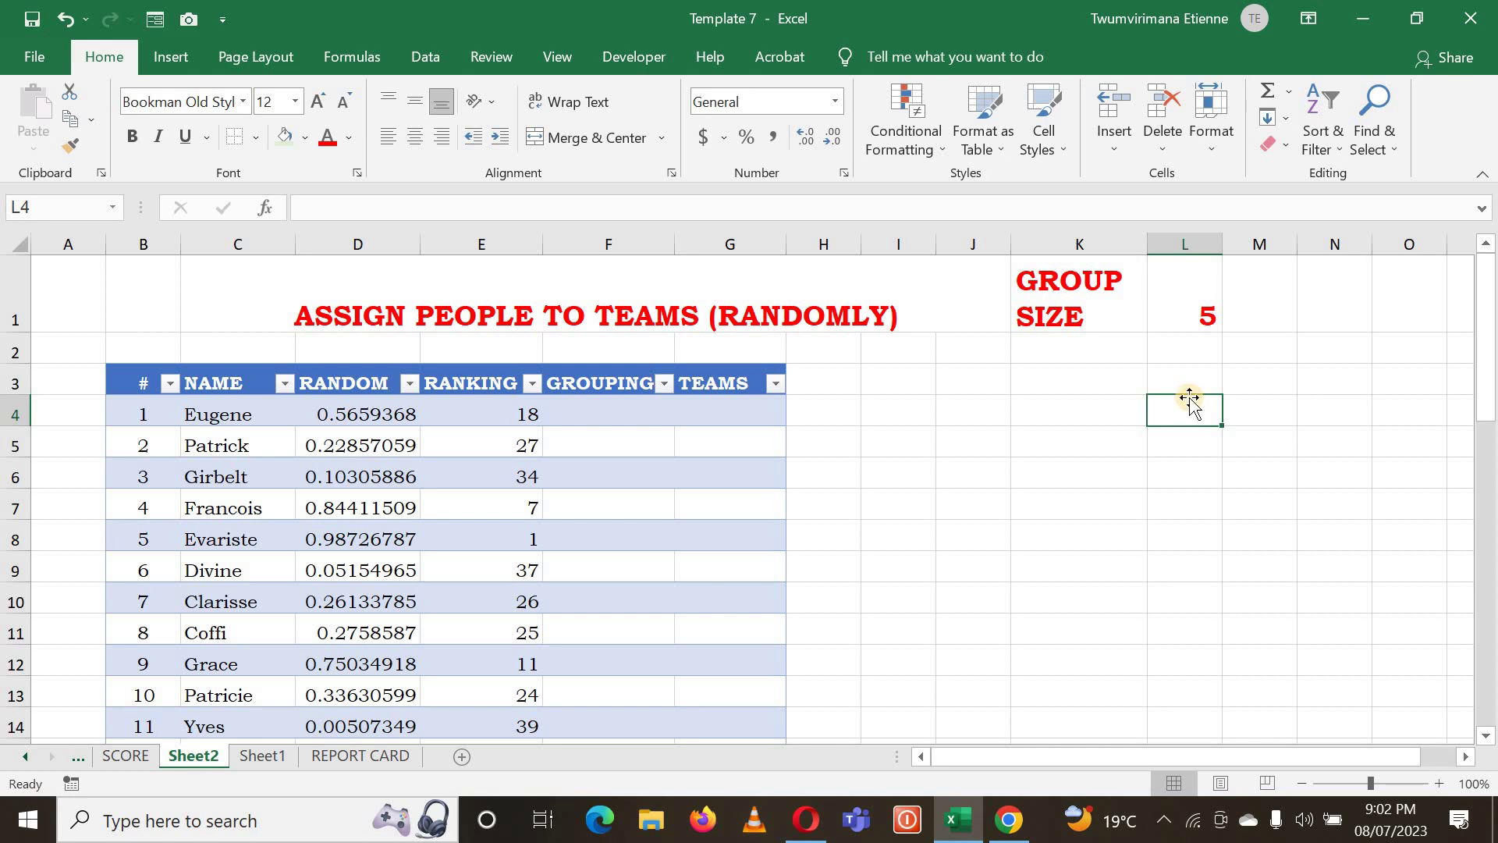
click(605, 407)
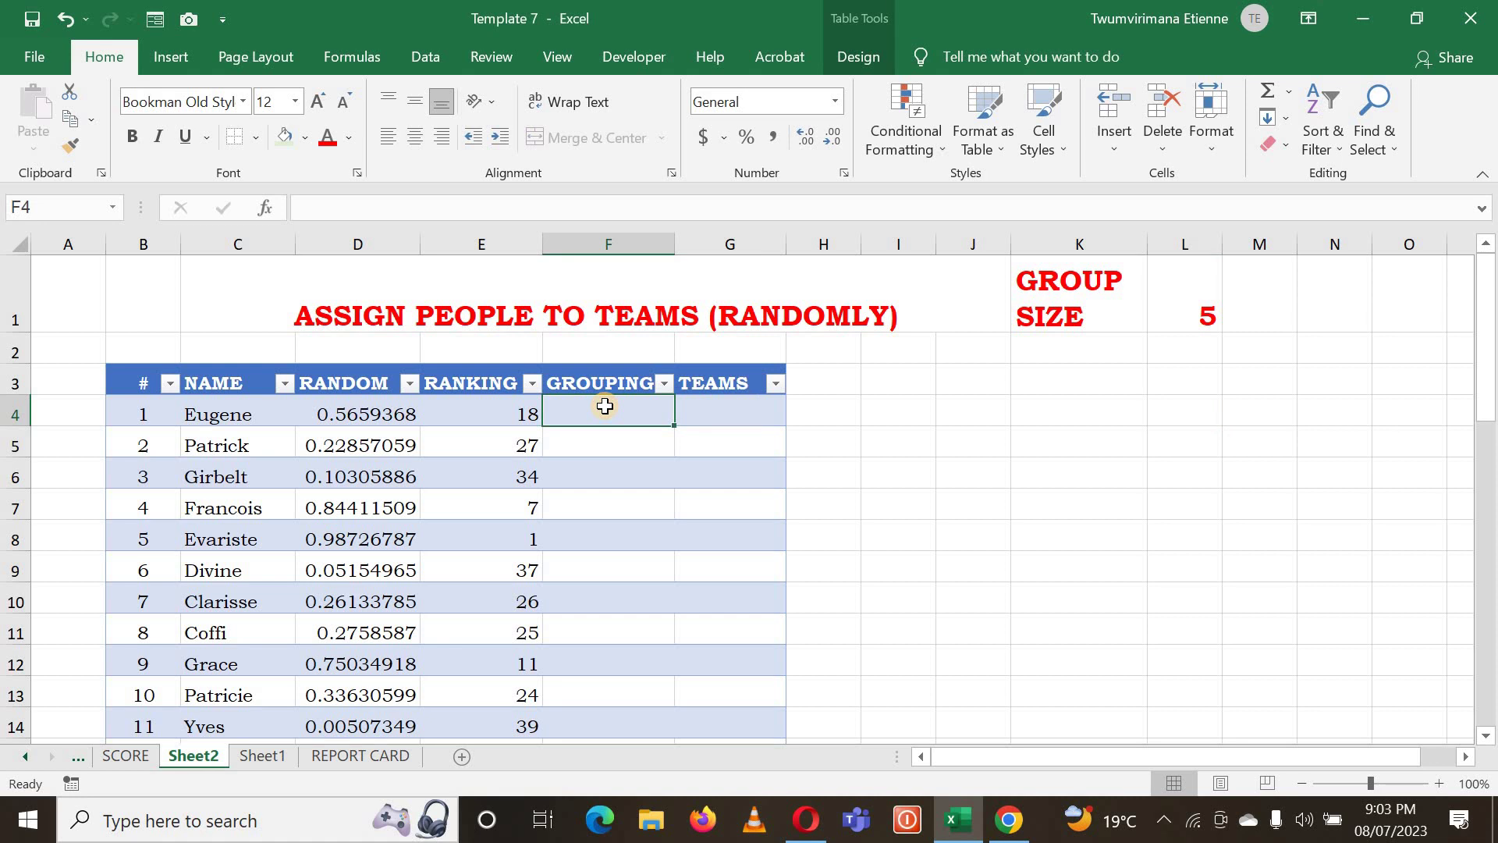
text(=)
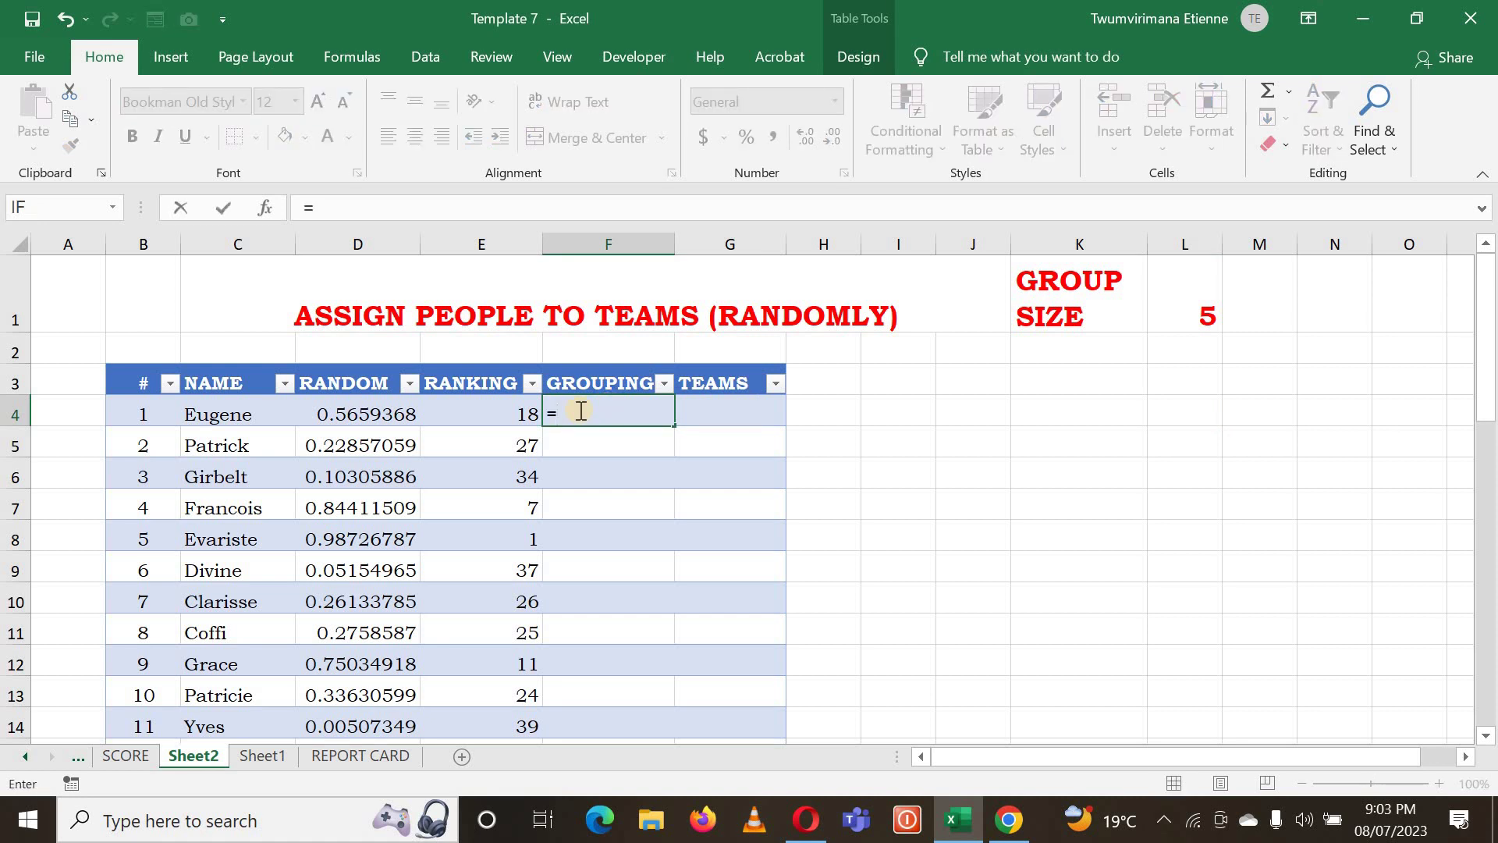
click(514, 419)
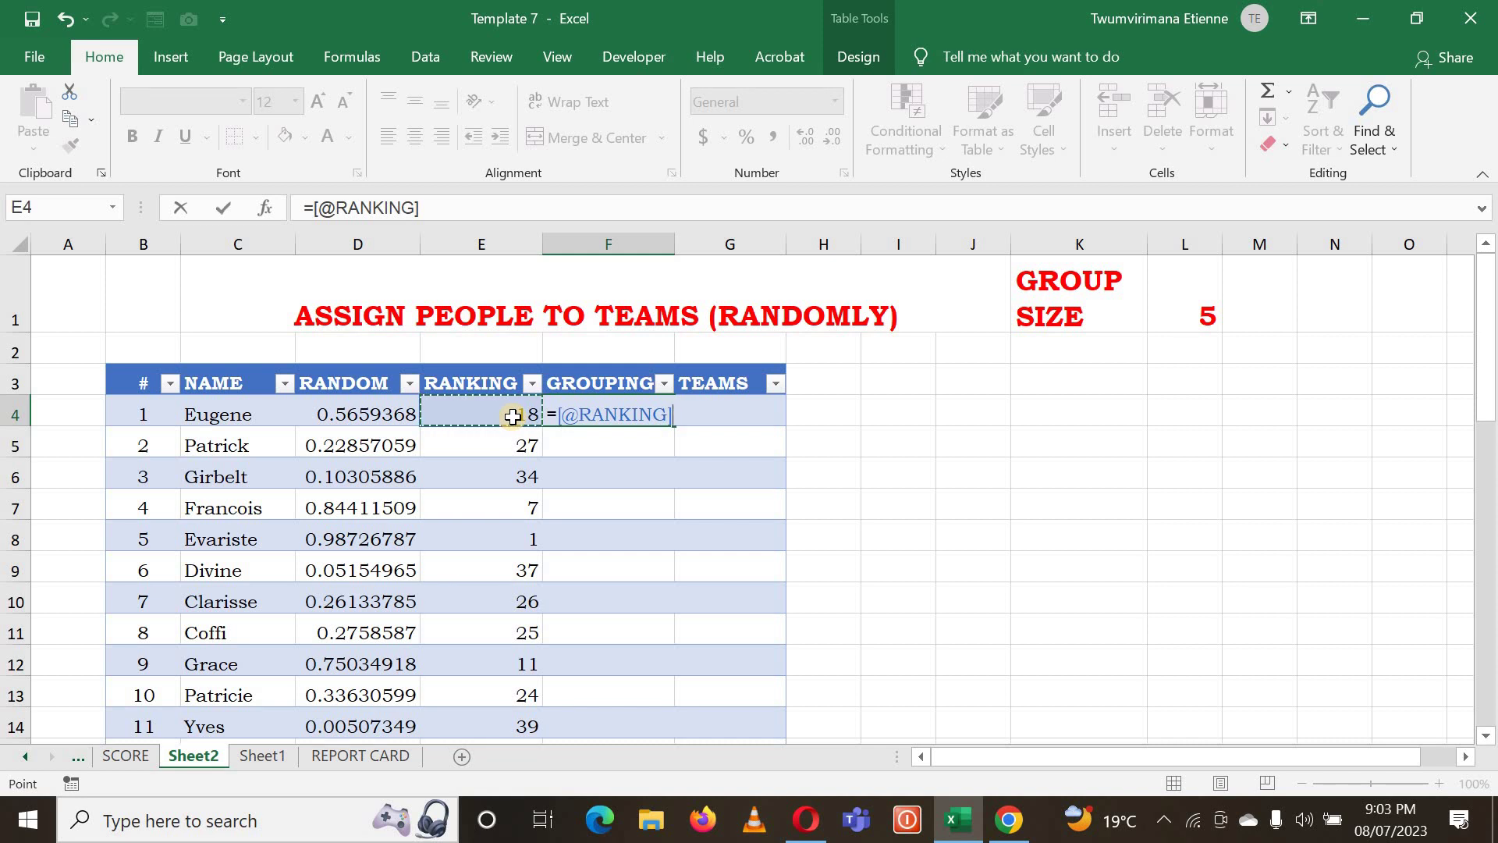
text(/)
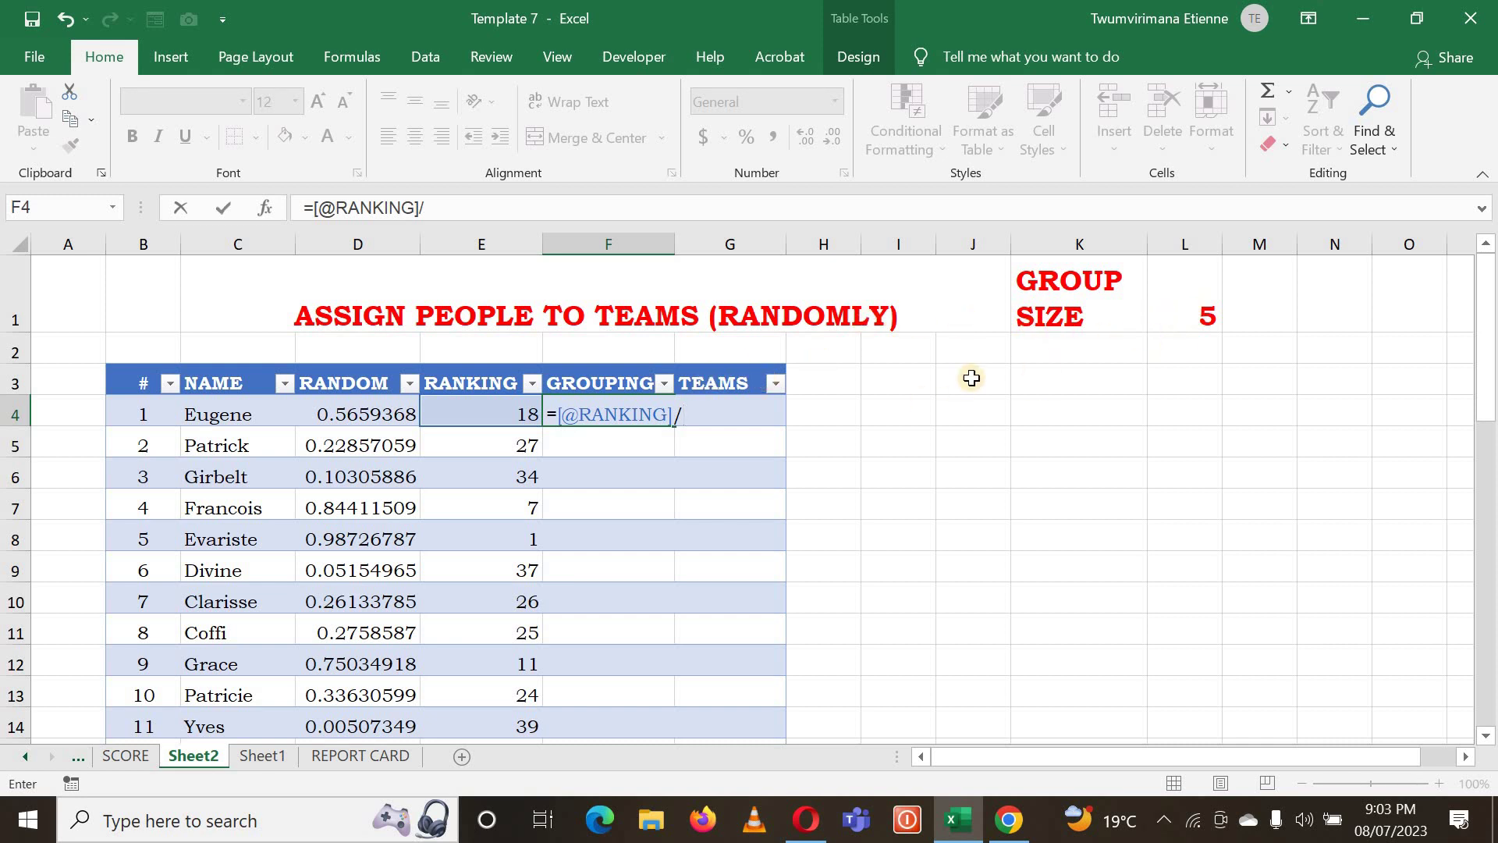
click(1186, 315)
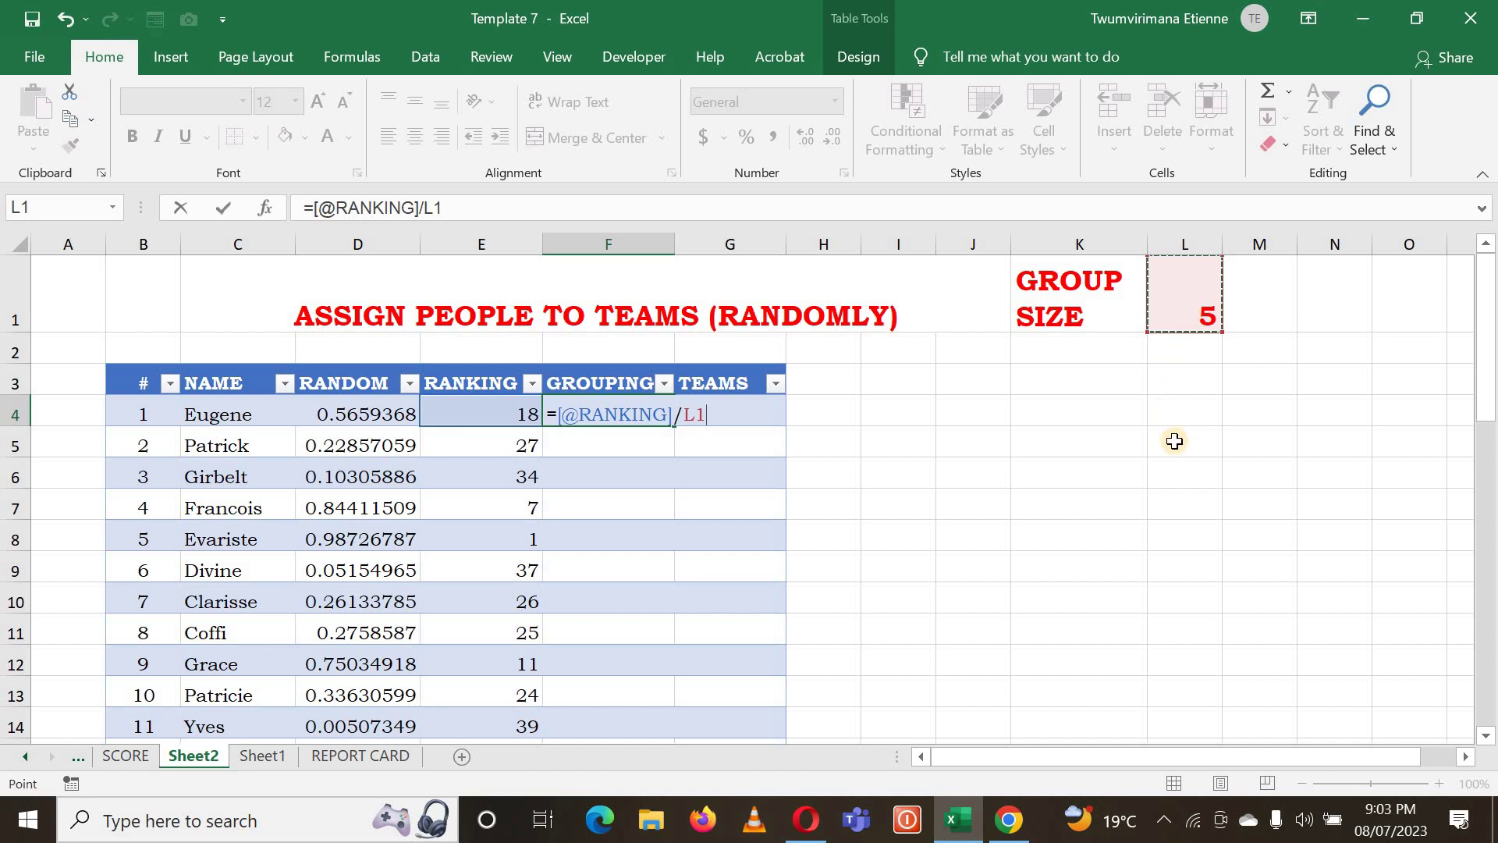
key(Return)
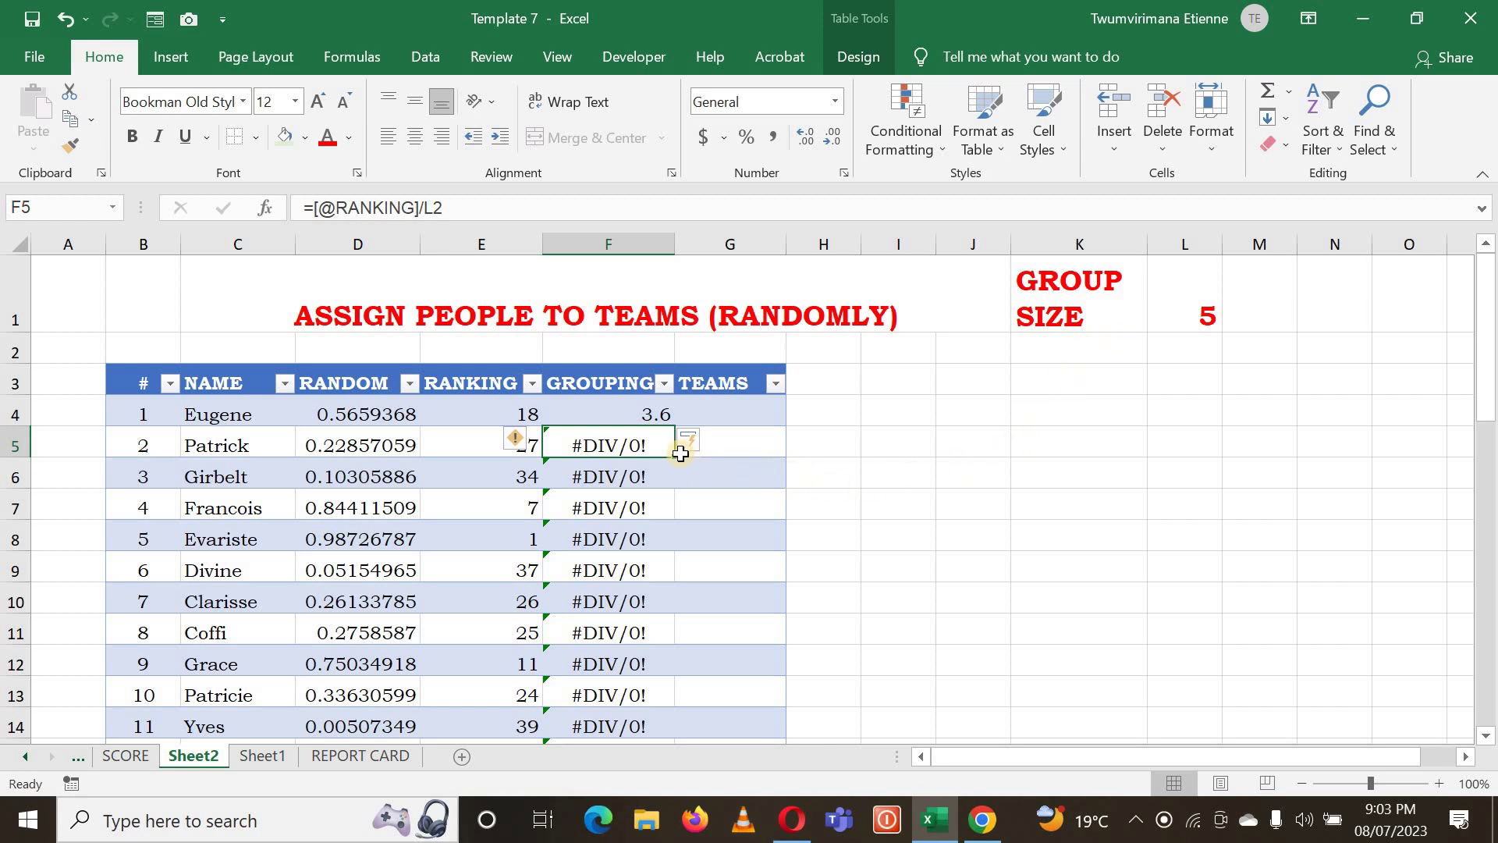
click(610, 417)
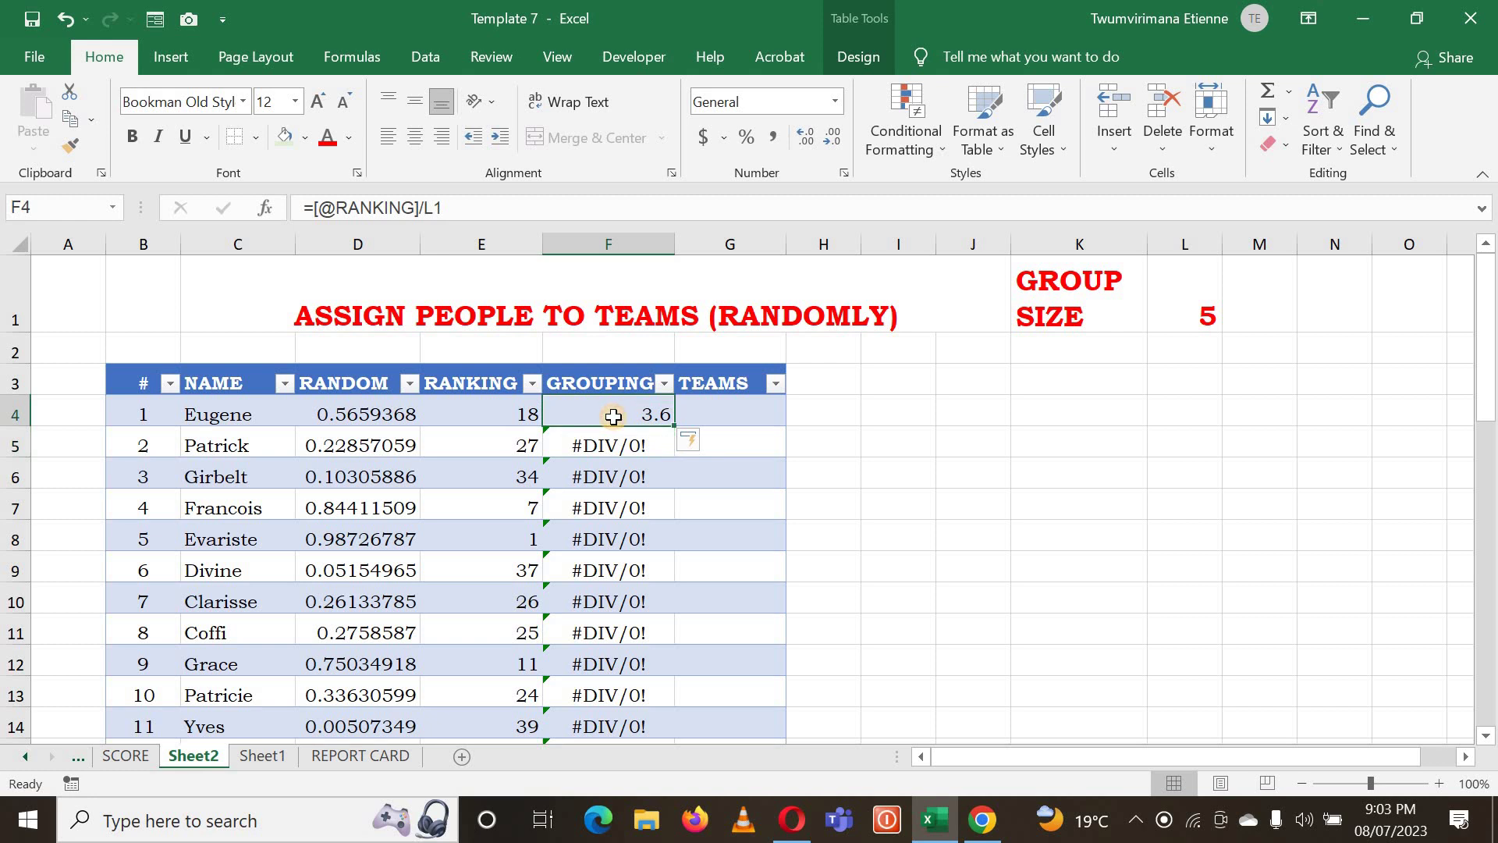
double_click(611, 416)
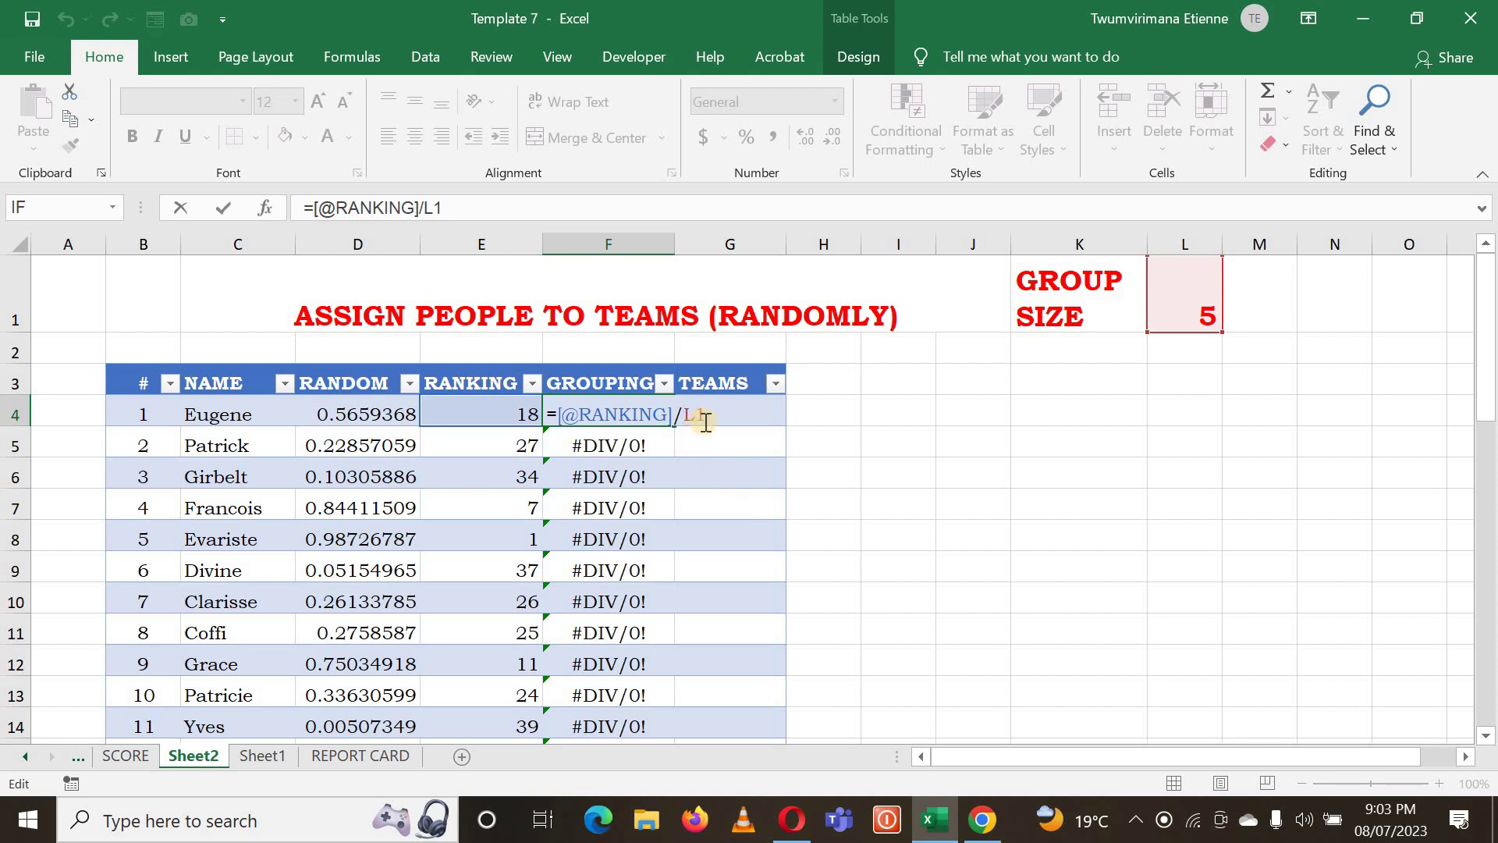
text($)
click(706, 420)
text($)
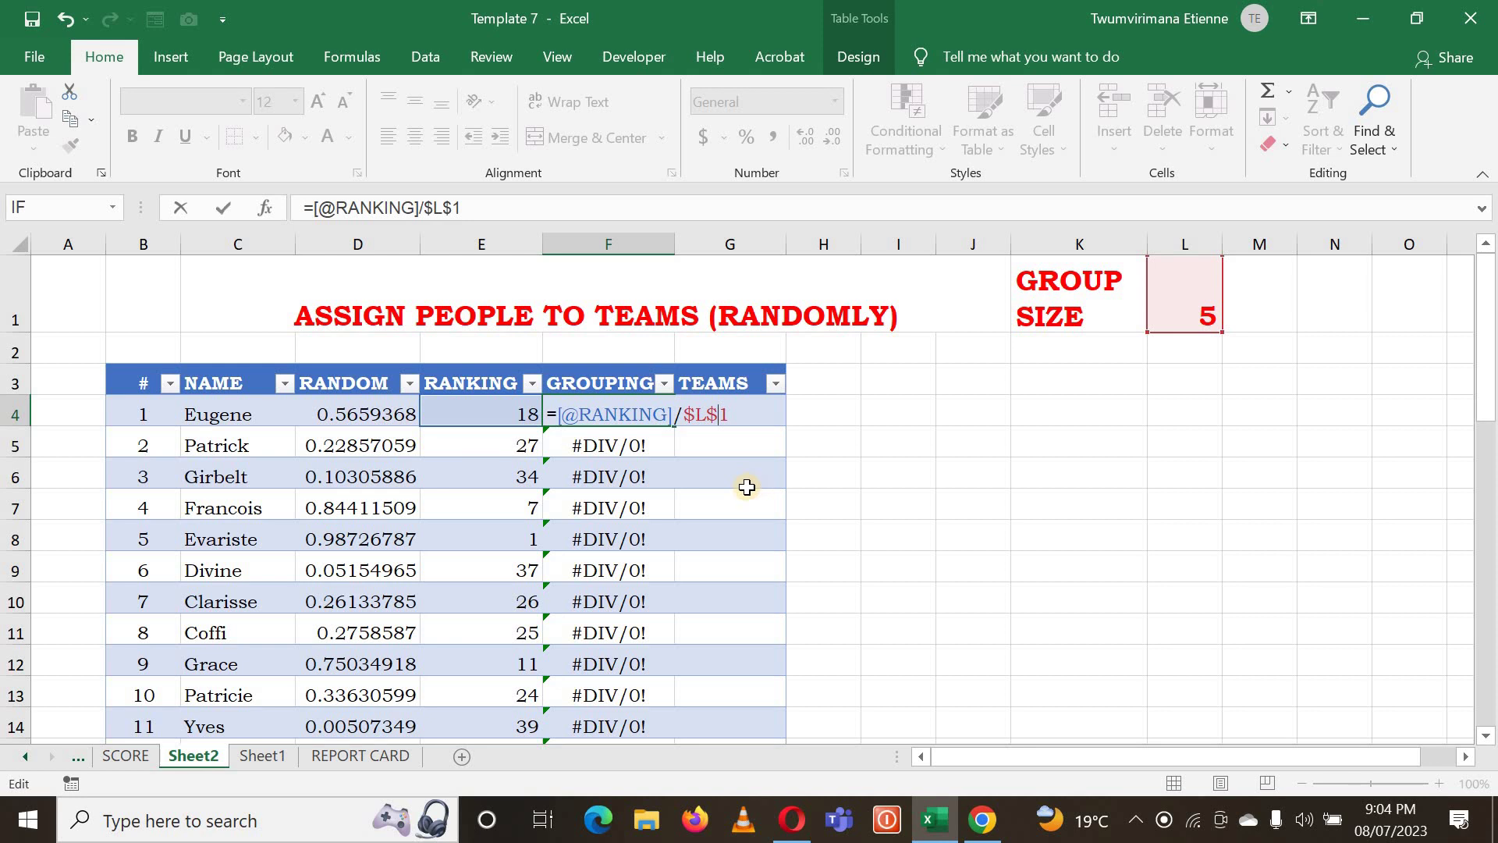
key(Return)
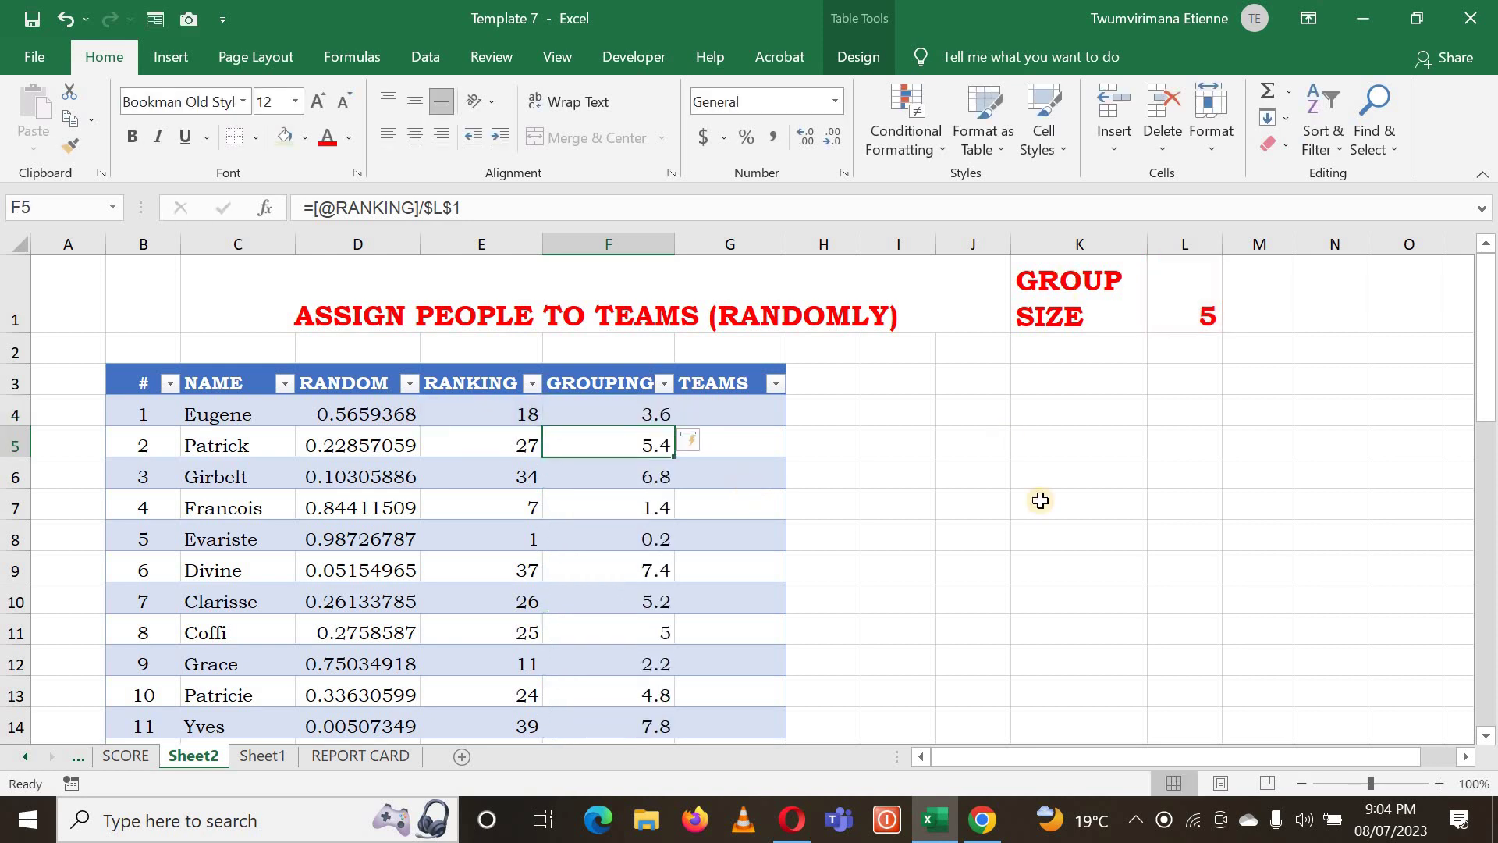
click(1040, 498)
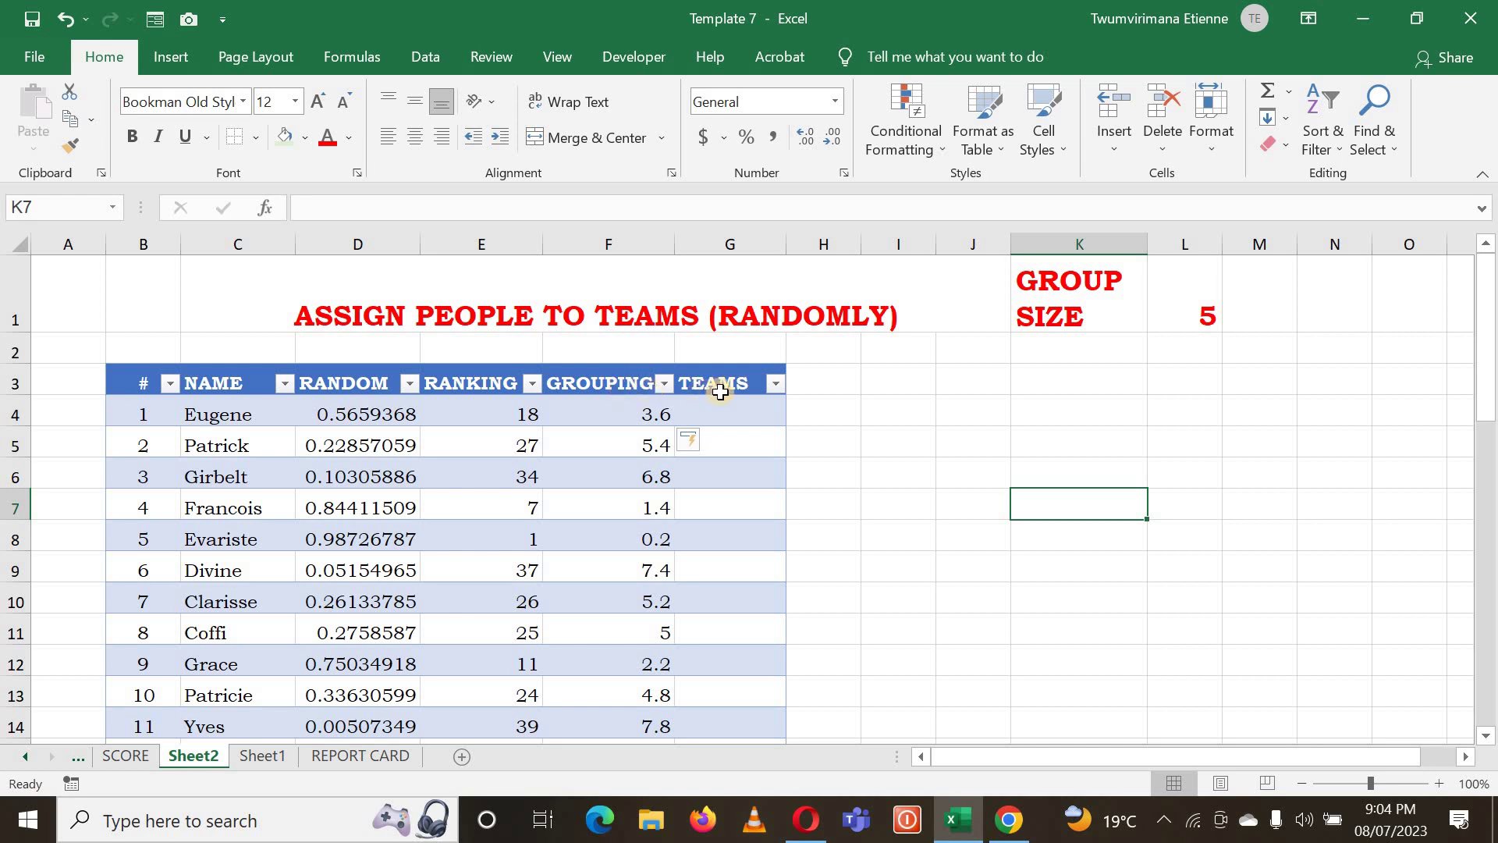
click(872, 439)
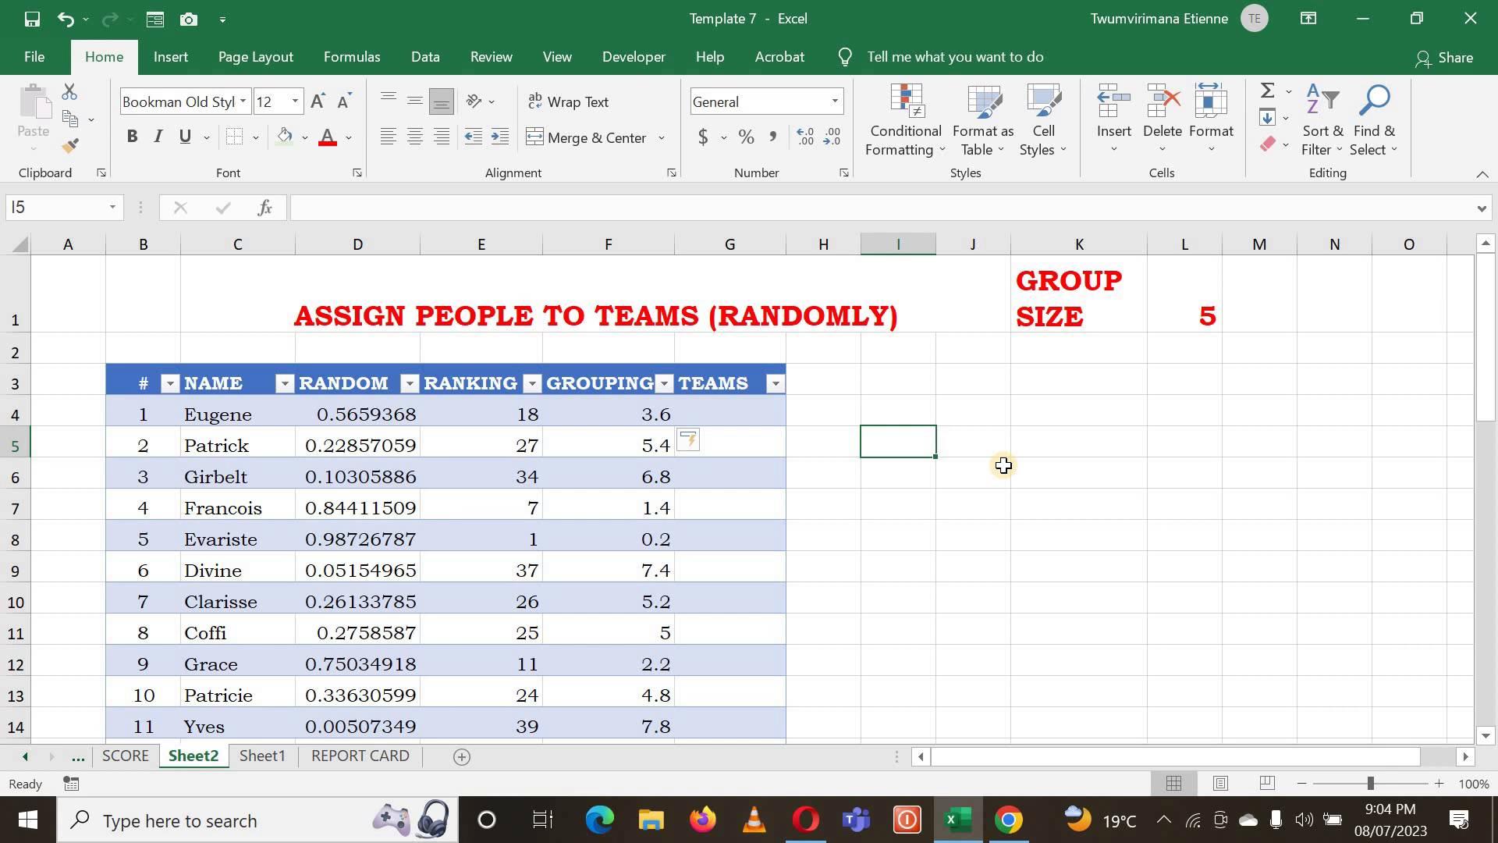
click(731, 412)
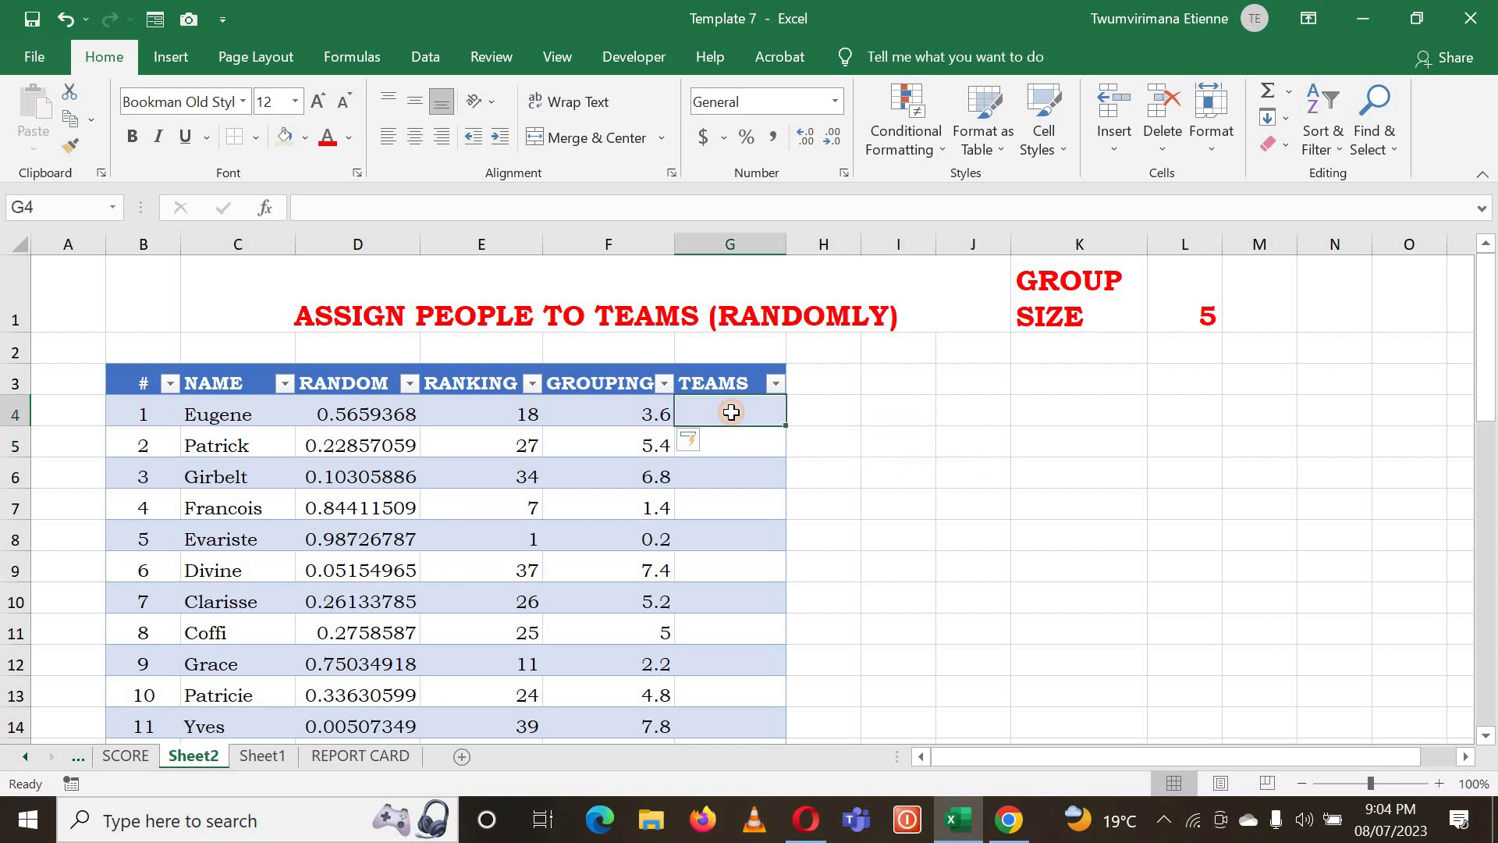
text(=)
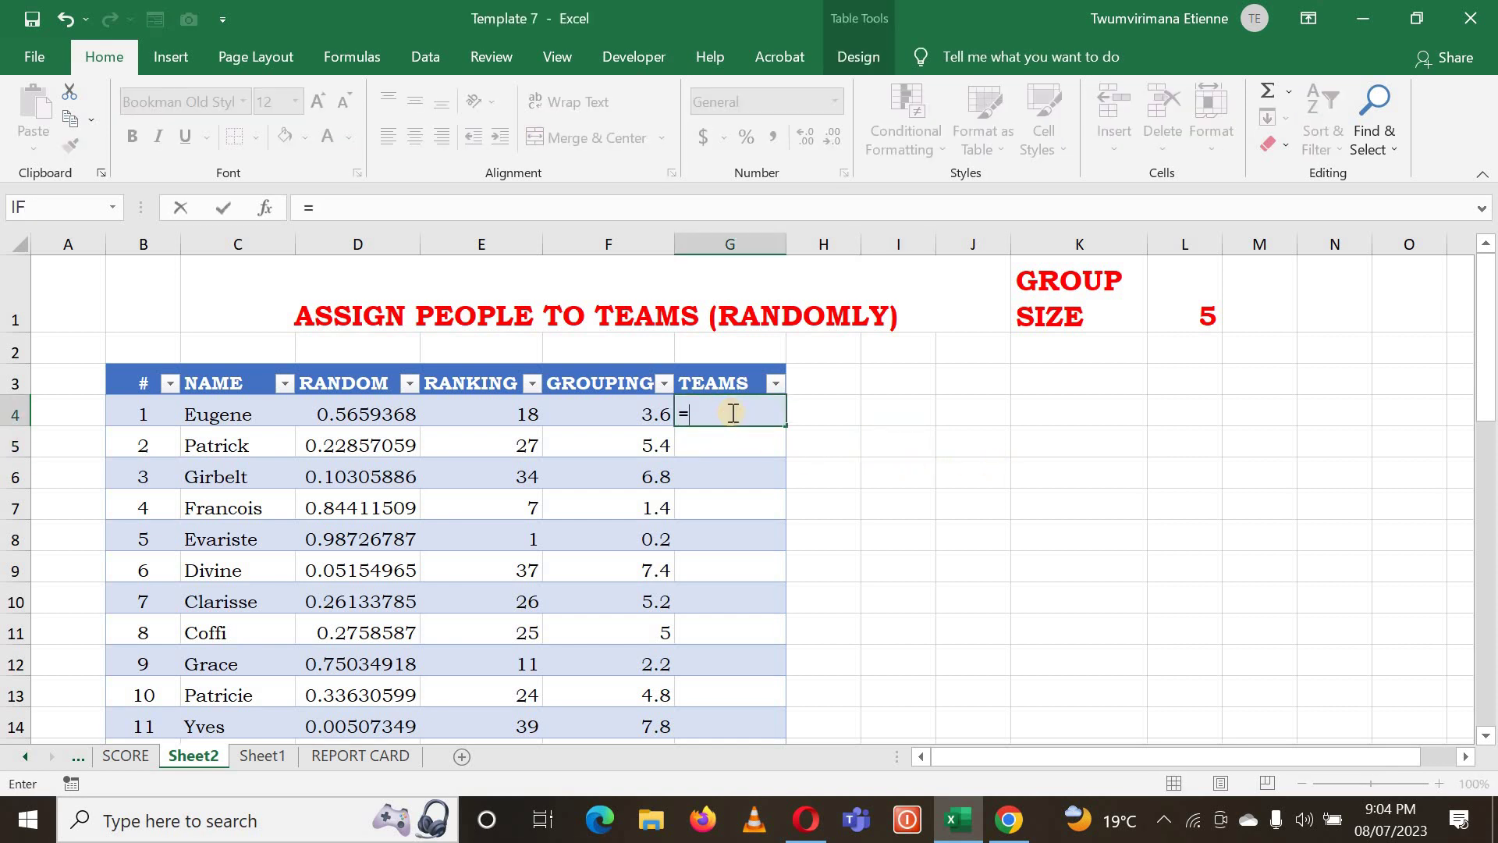
text(CE)
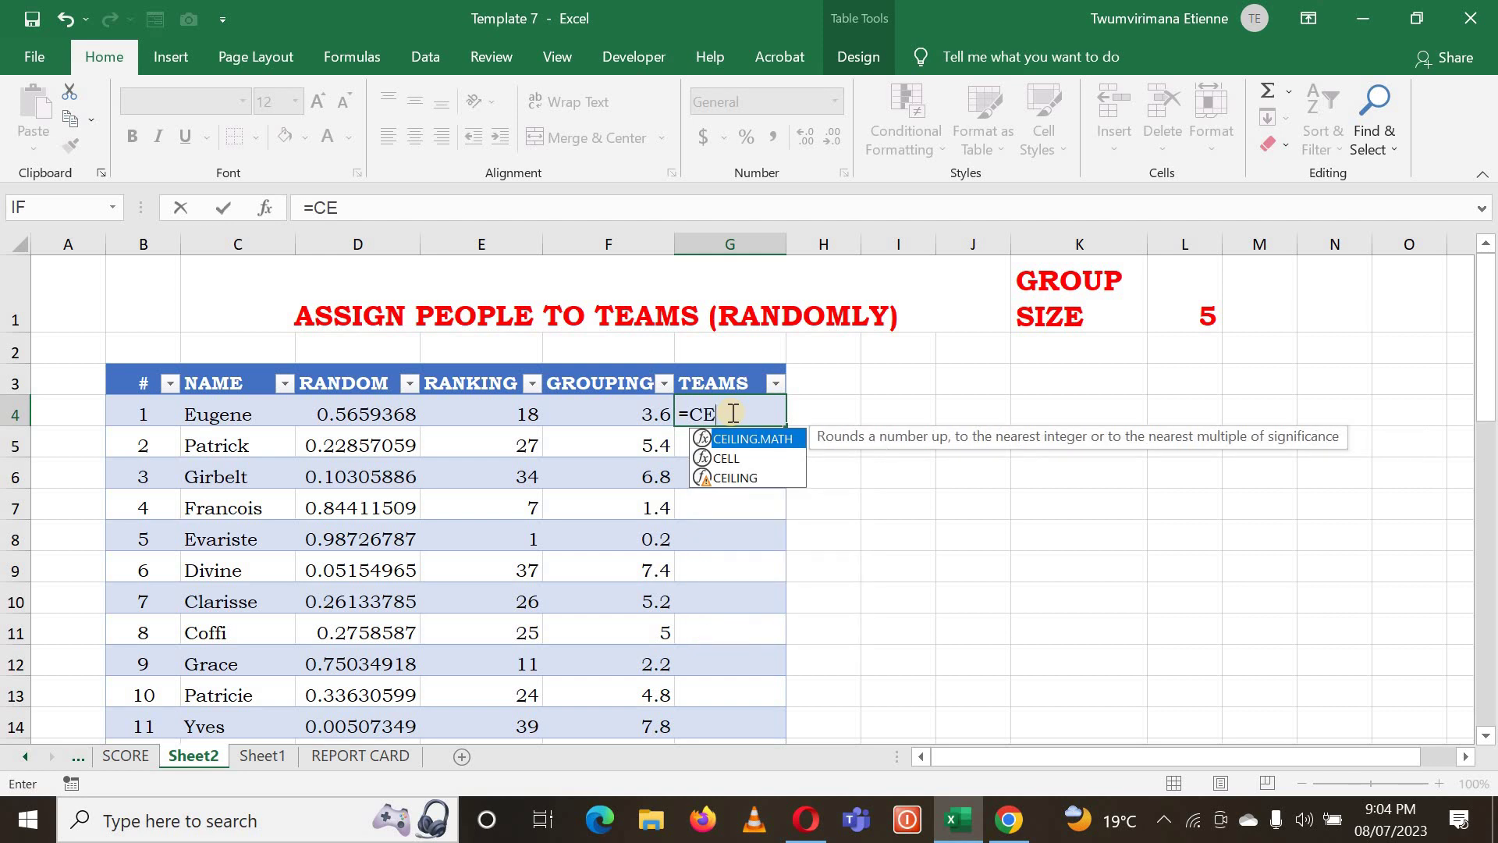
text(ILI)
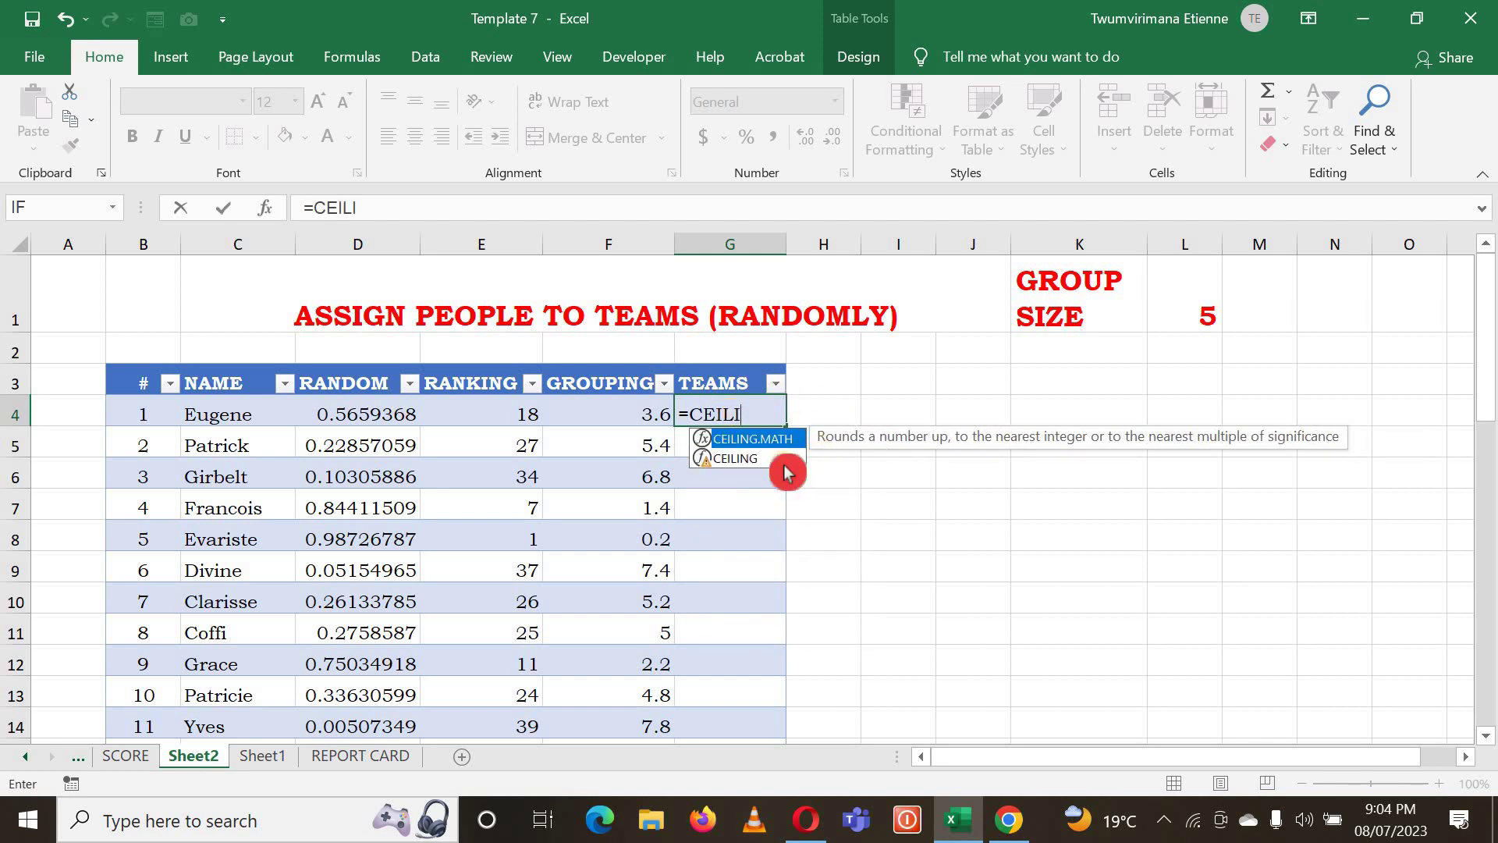
double_click(762, 461)
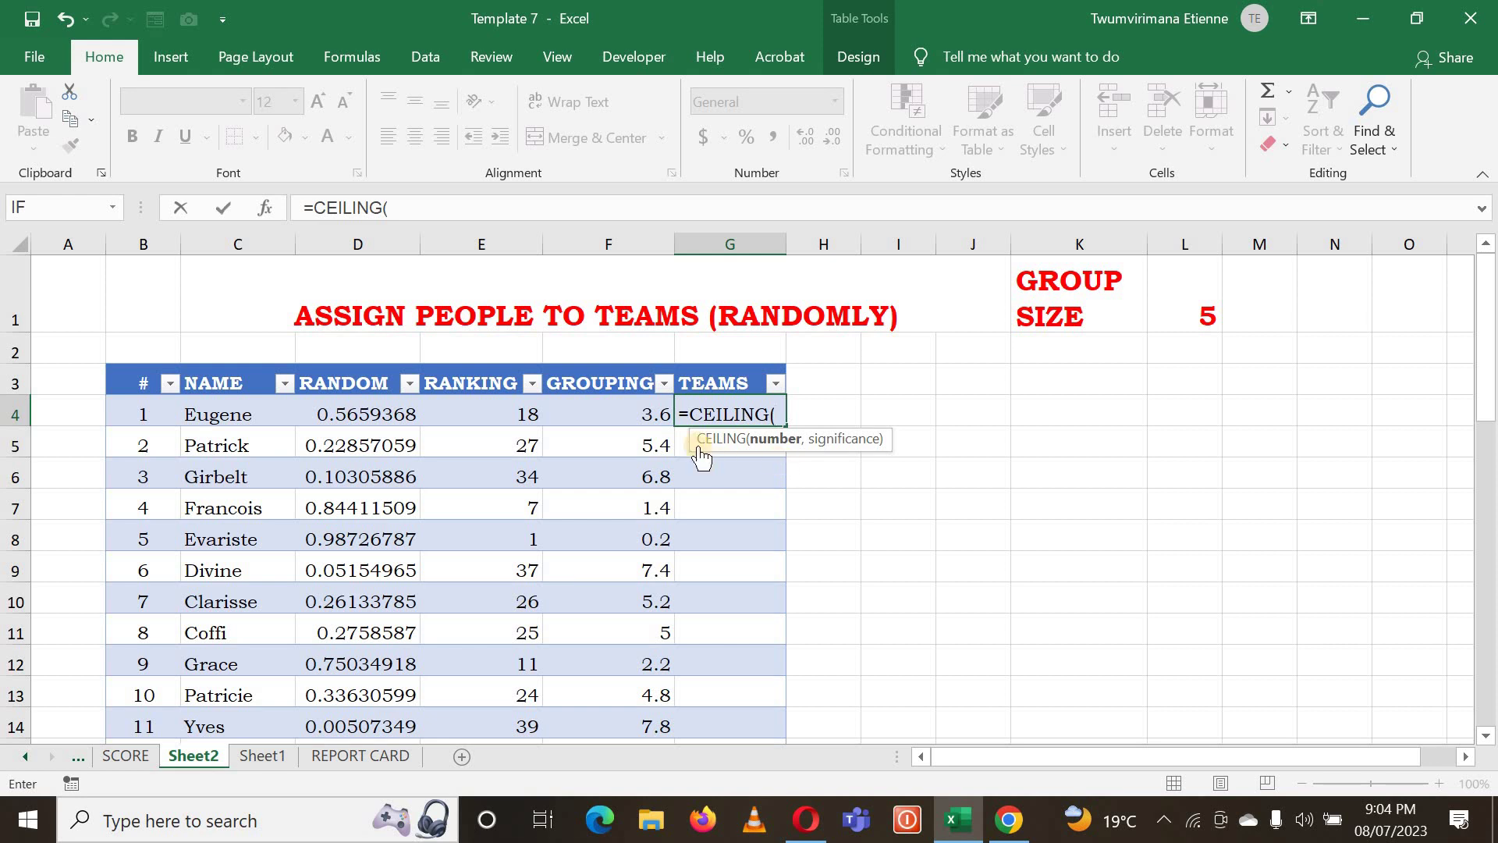
click(662, 413)
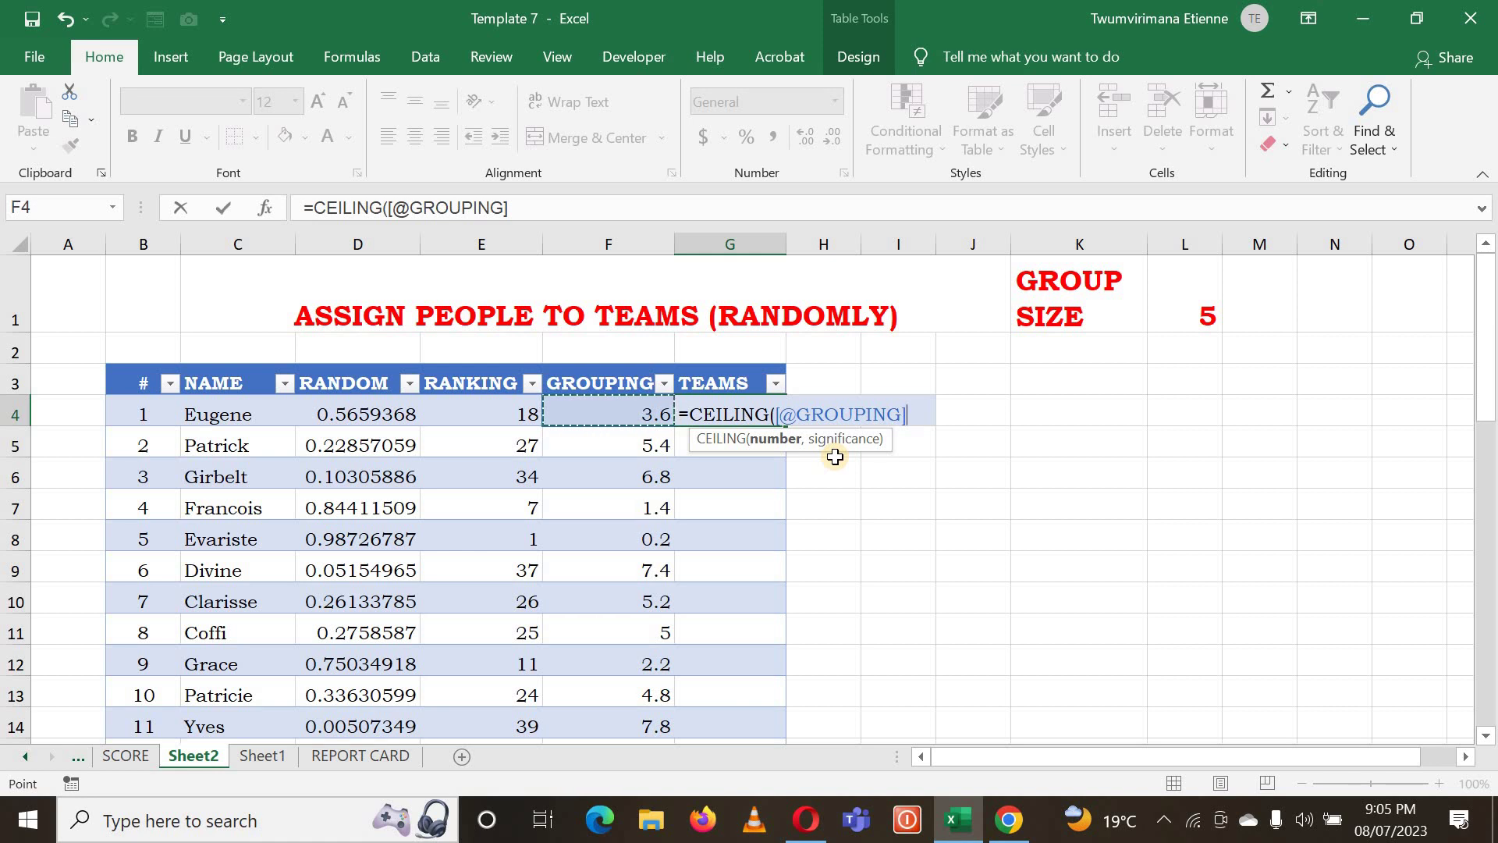
text(,)
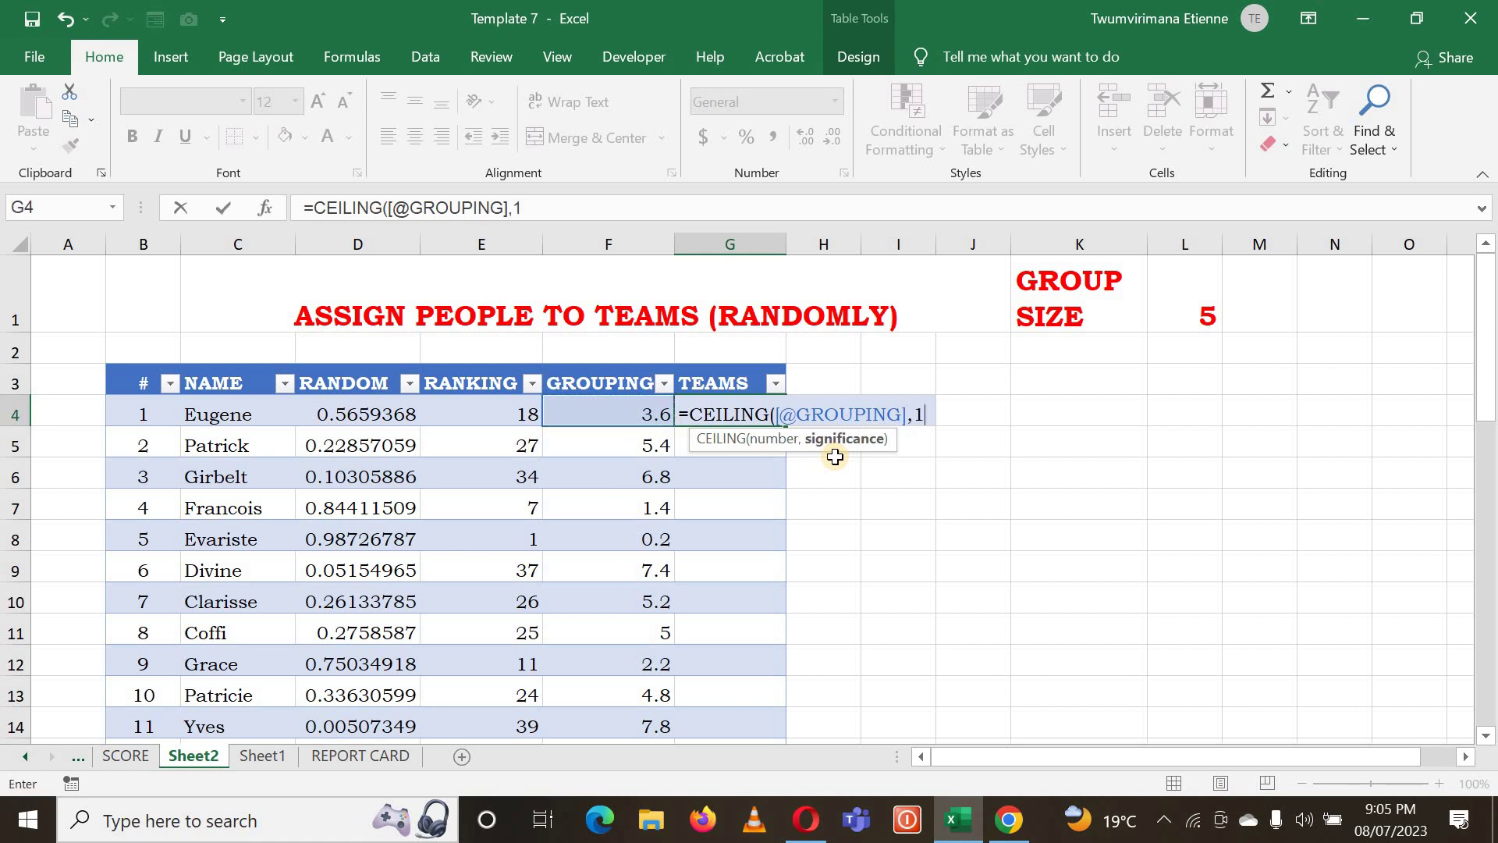
text(1))
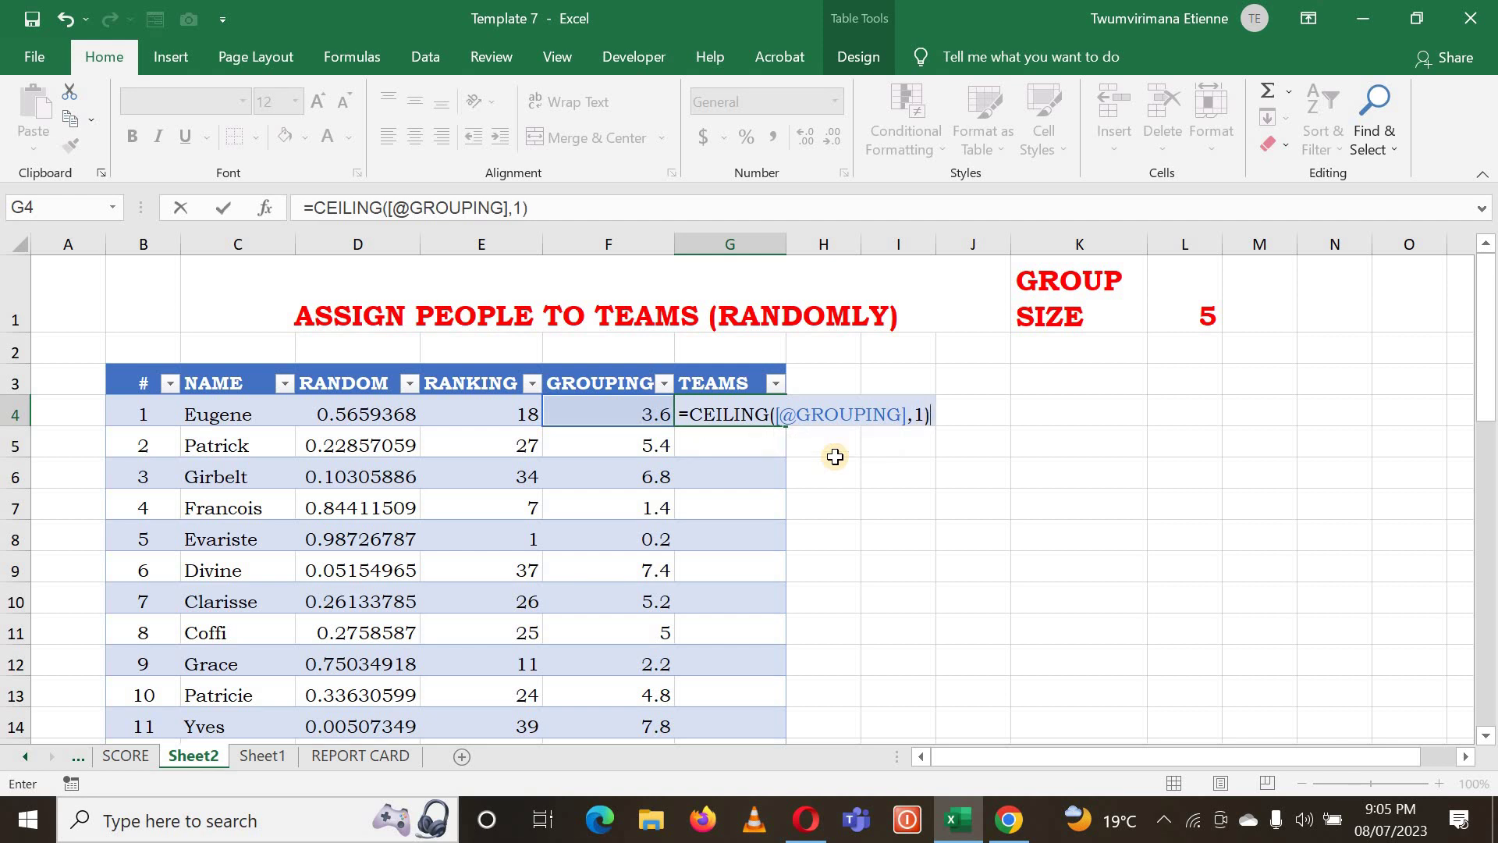
key(Return)
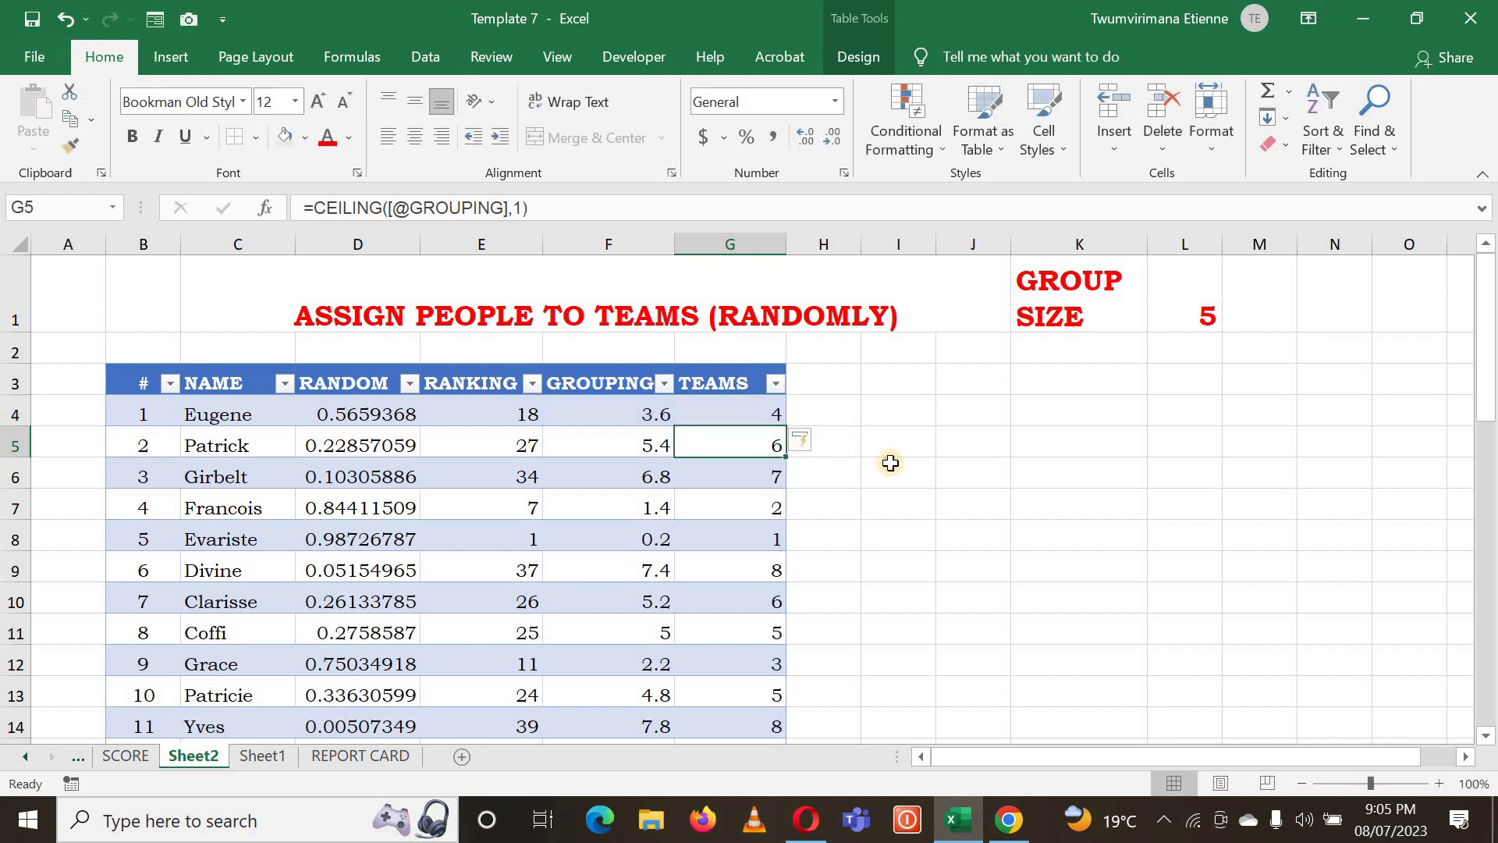
Examine the team numbers assigned down the TEAMS column of the whole table
click(893, 465)
click(766, 538)
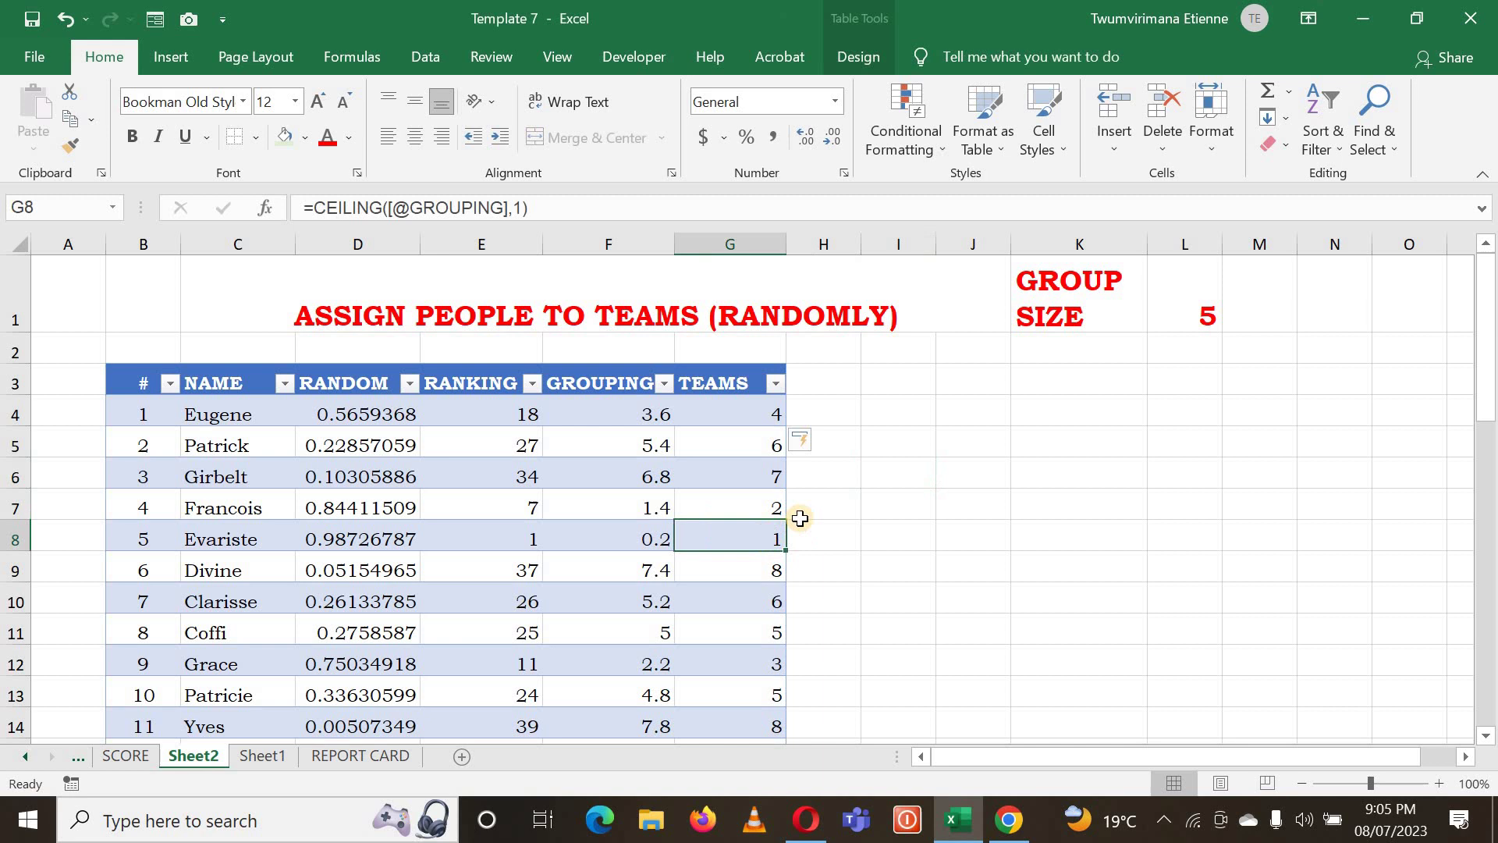
click(896, 515)
scroll(711, 548, down, 2)
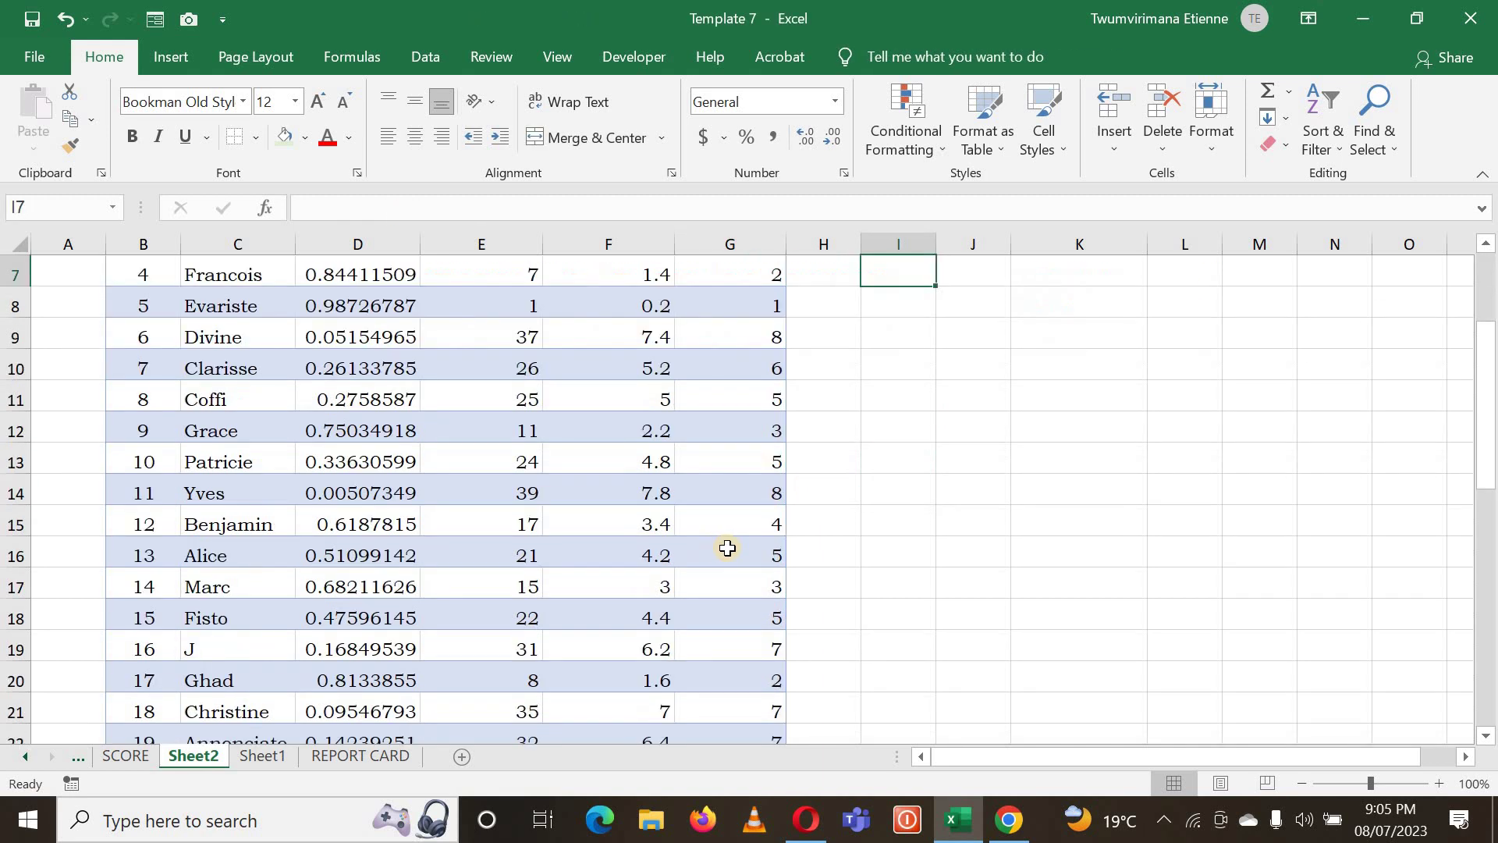
scroll(730, 548, up, 2)
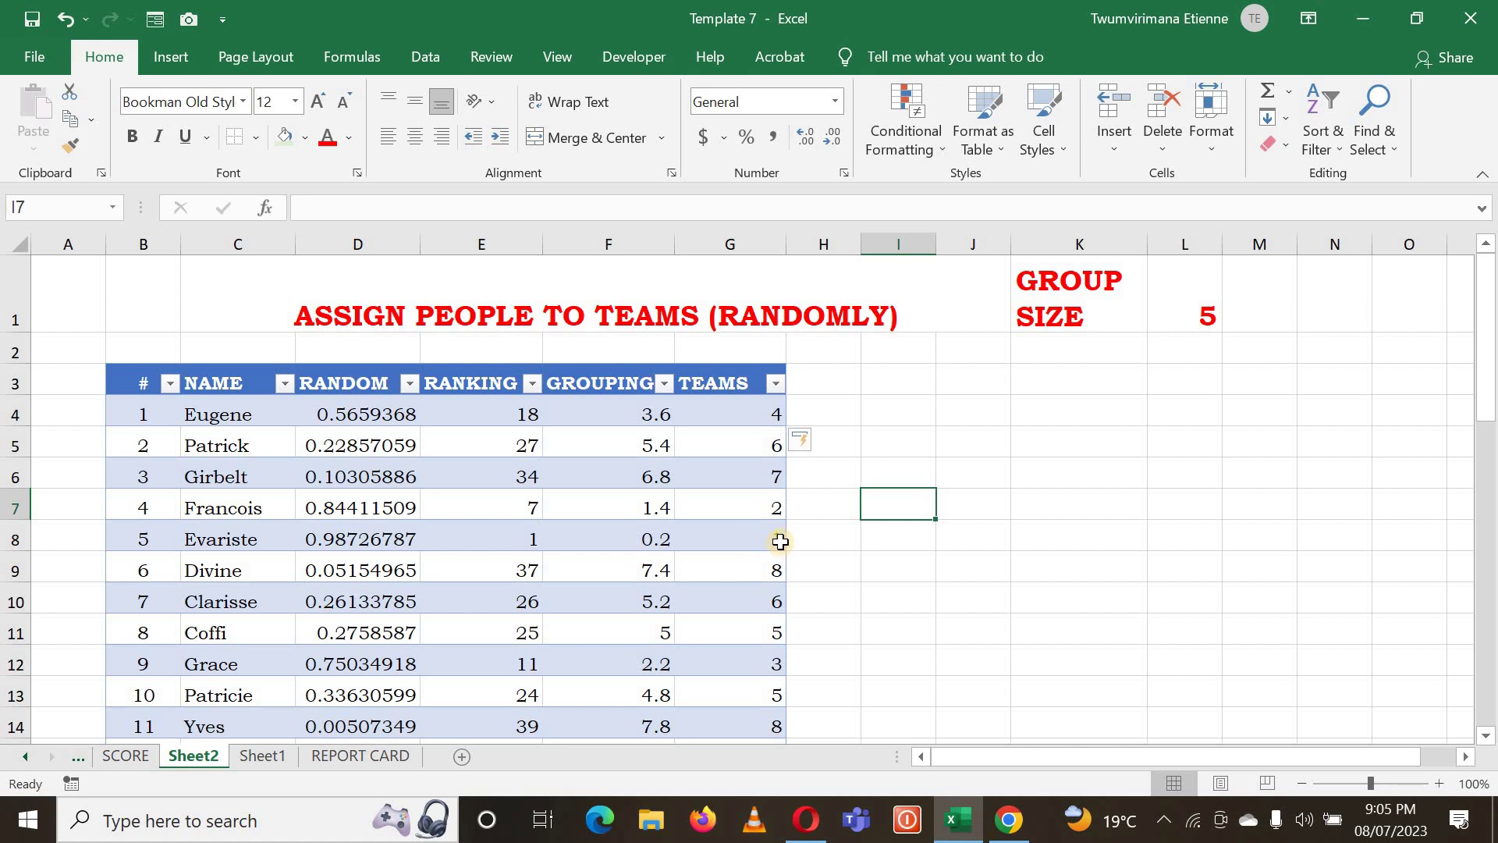
click(762, 419)
scroll(755, 489, down, 1)
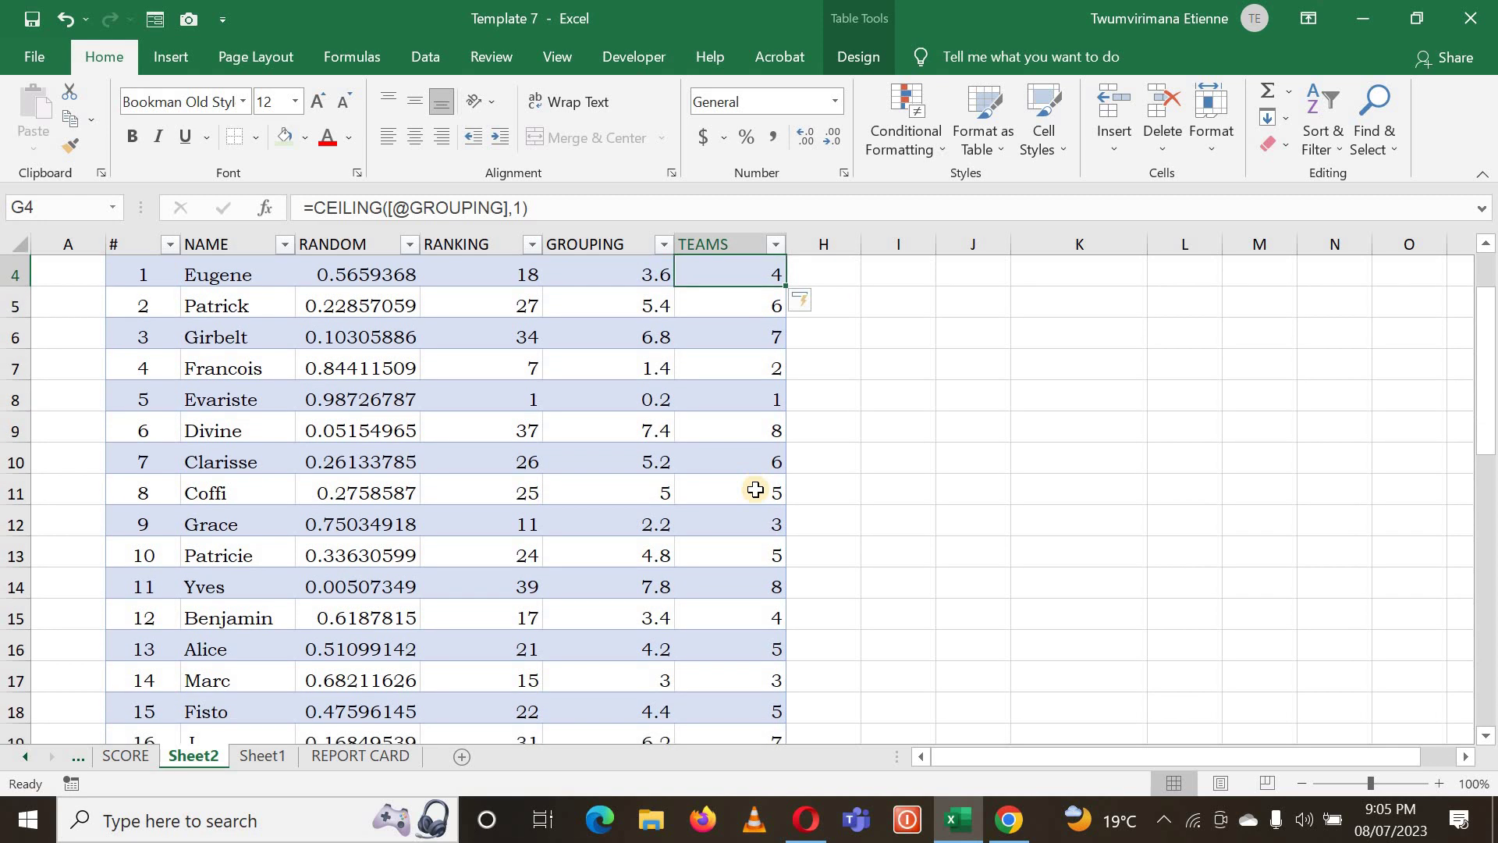
scroll(755, 489, down, 1)
click(755, 516)
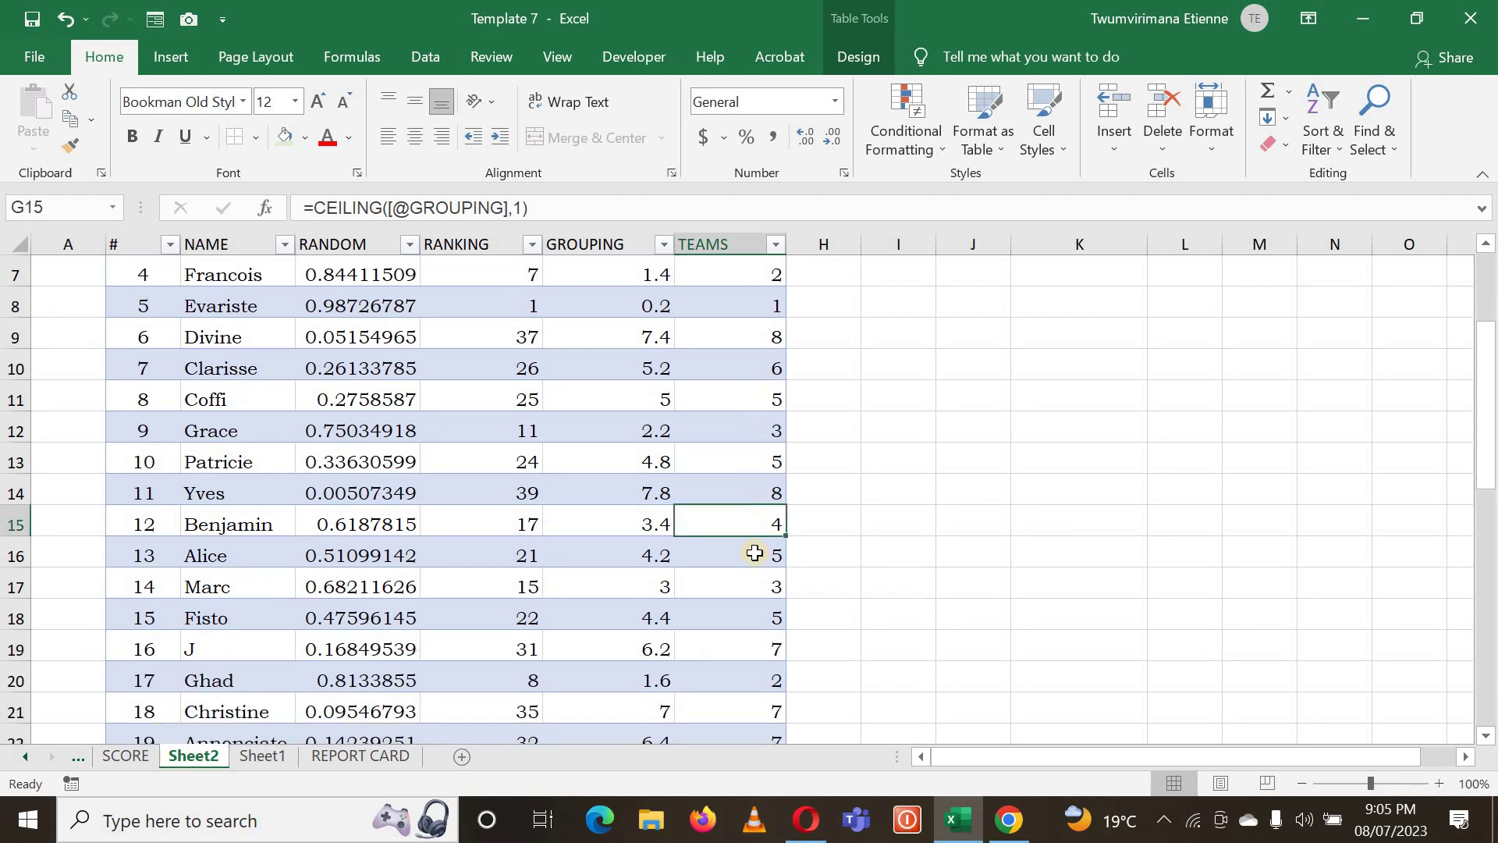
scroll(755, 552, down, 4)
click(763, 546)
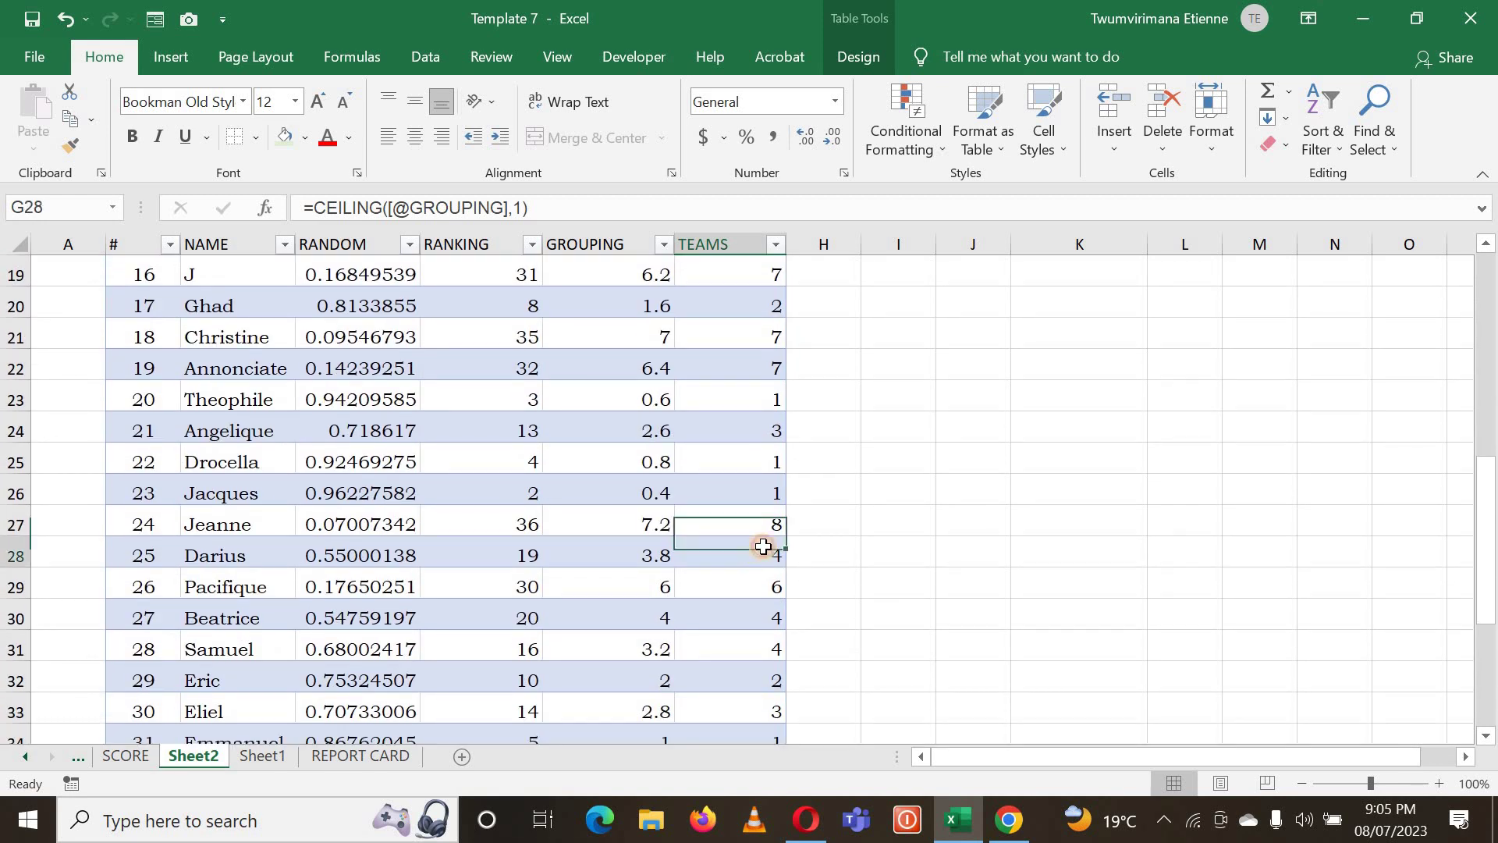
scroll(763, 546, up, 6)
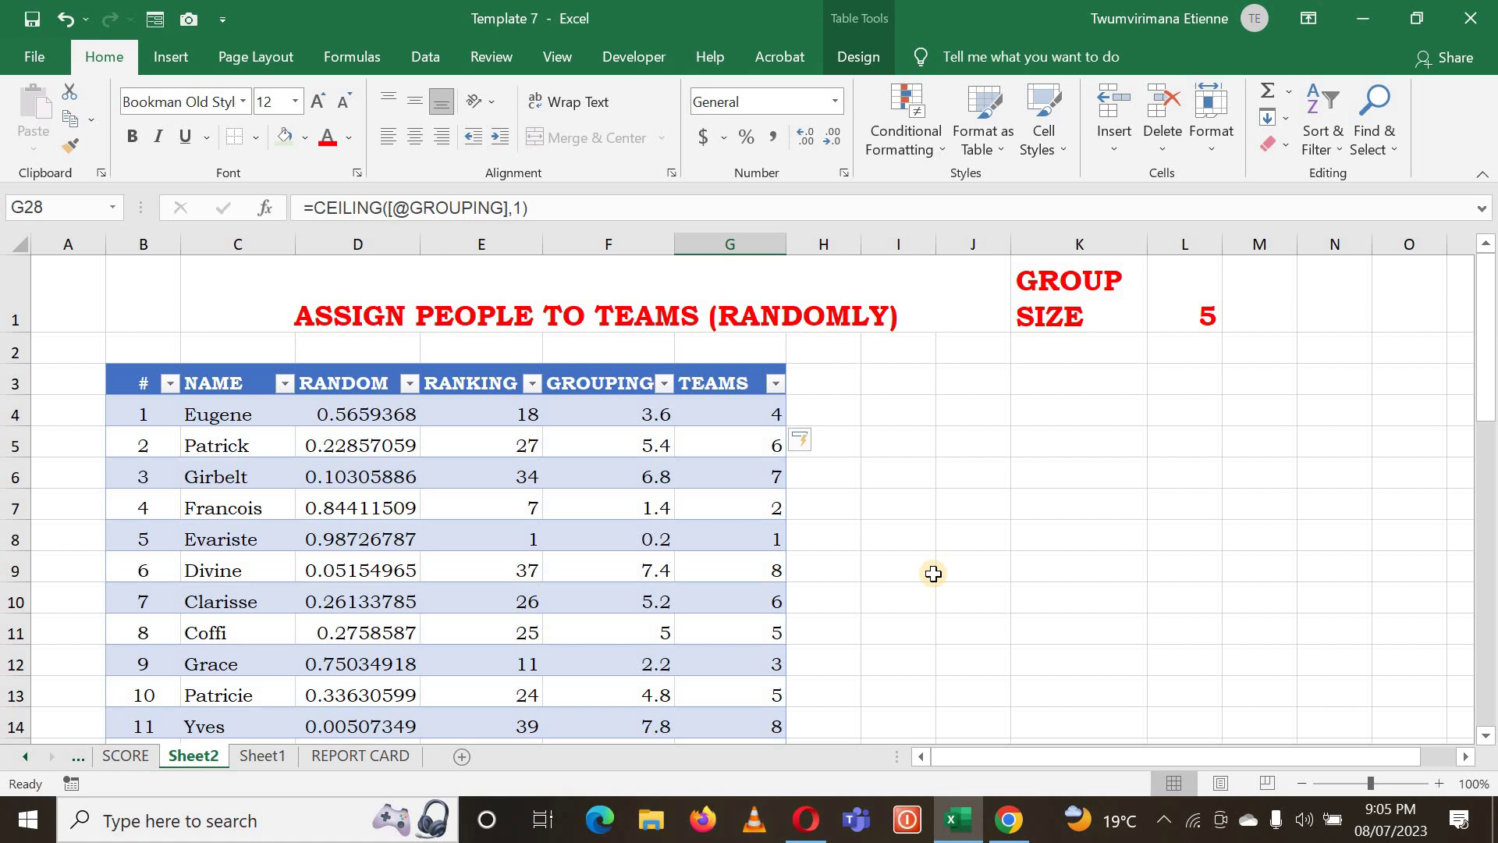
Filter the TEAMS column to show only team 1
click(776, 385)
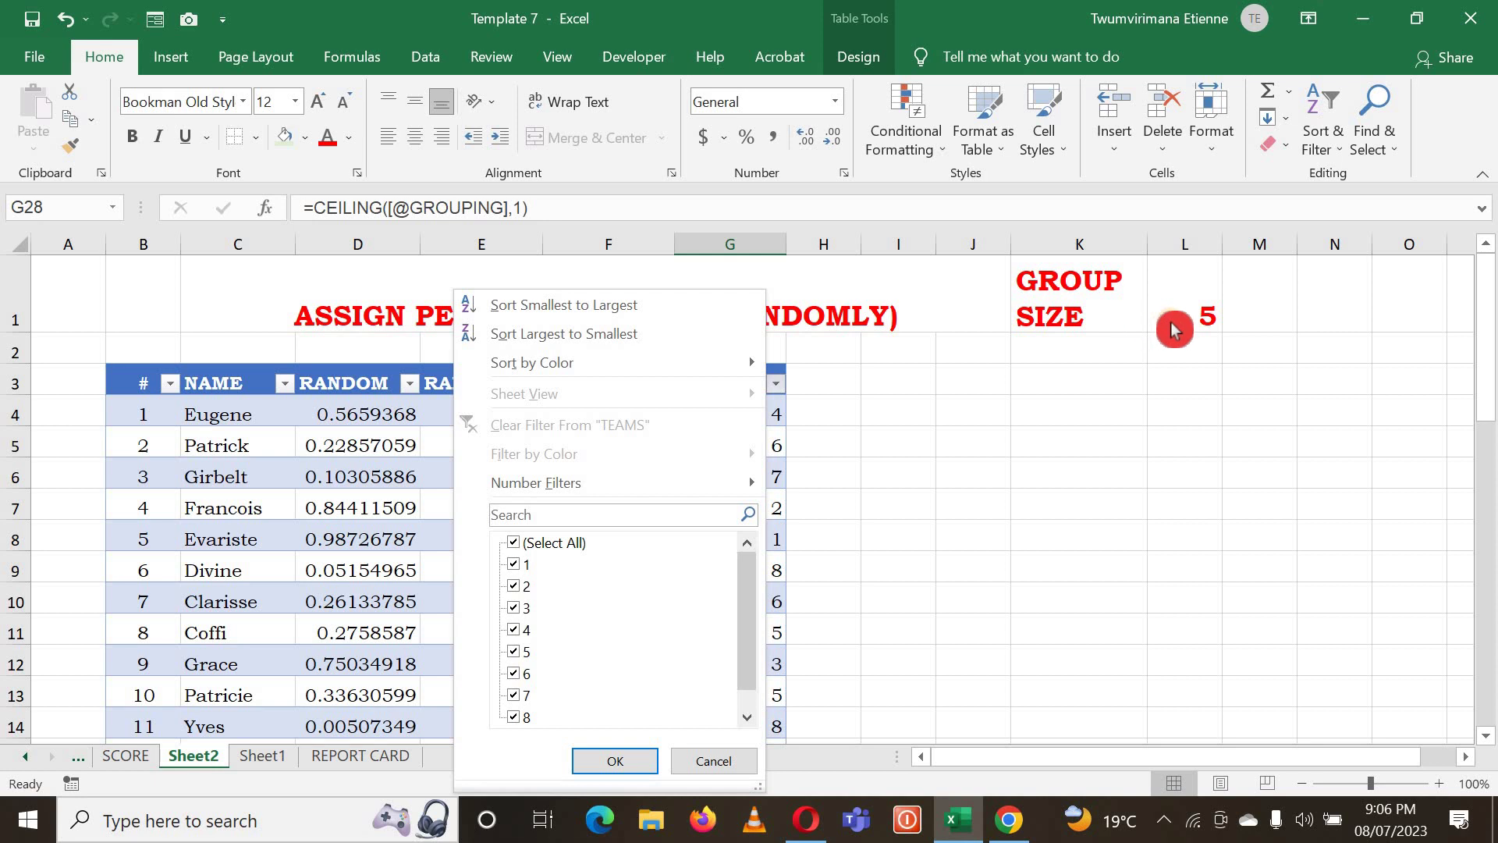
click(513, 564)
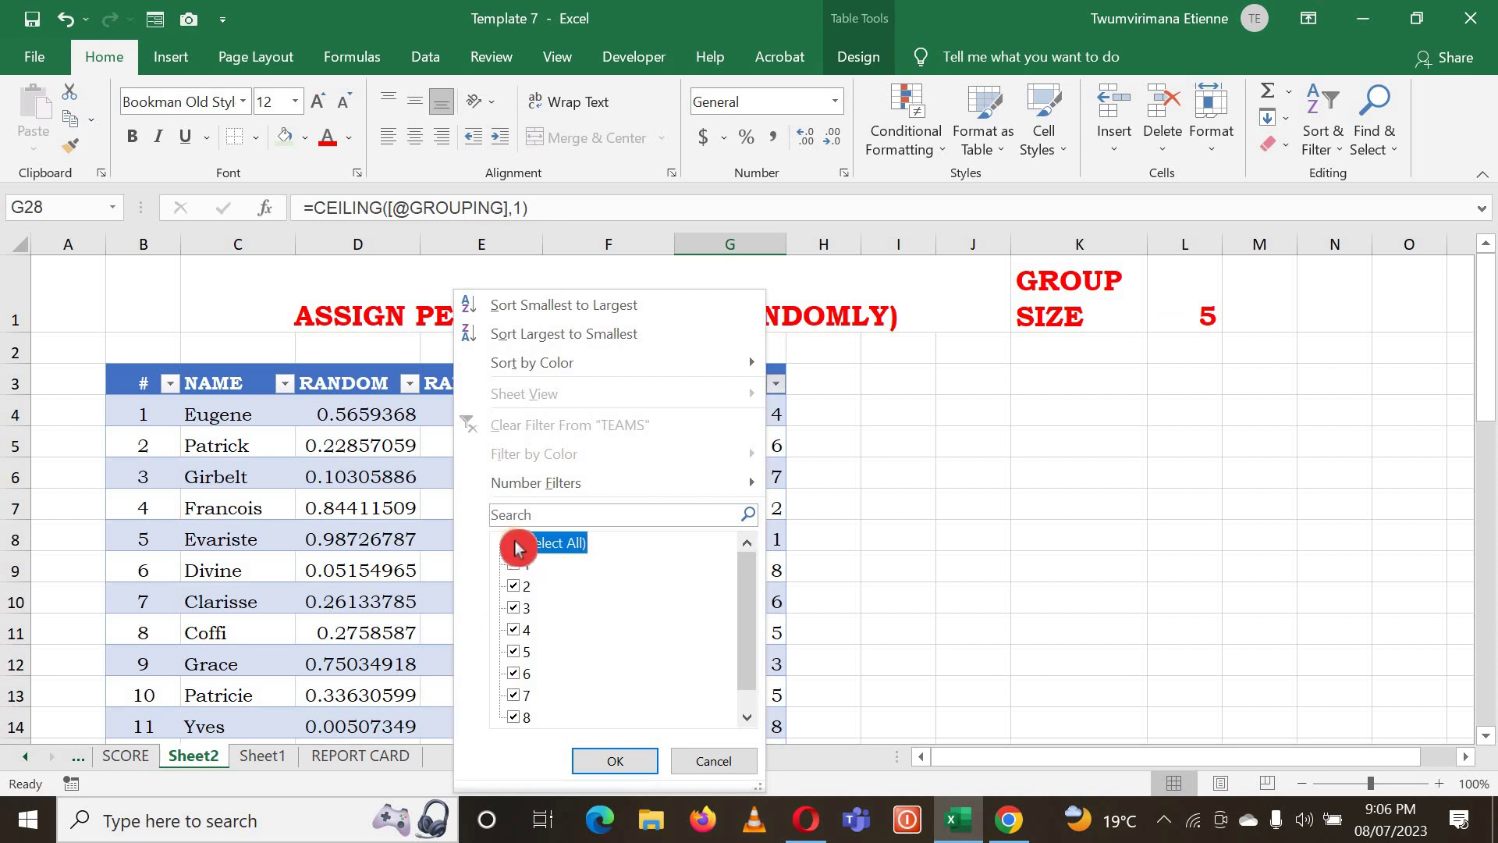
click(515, 543)
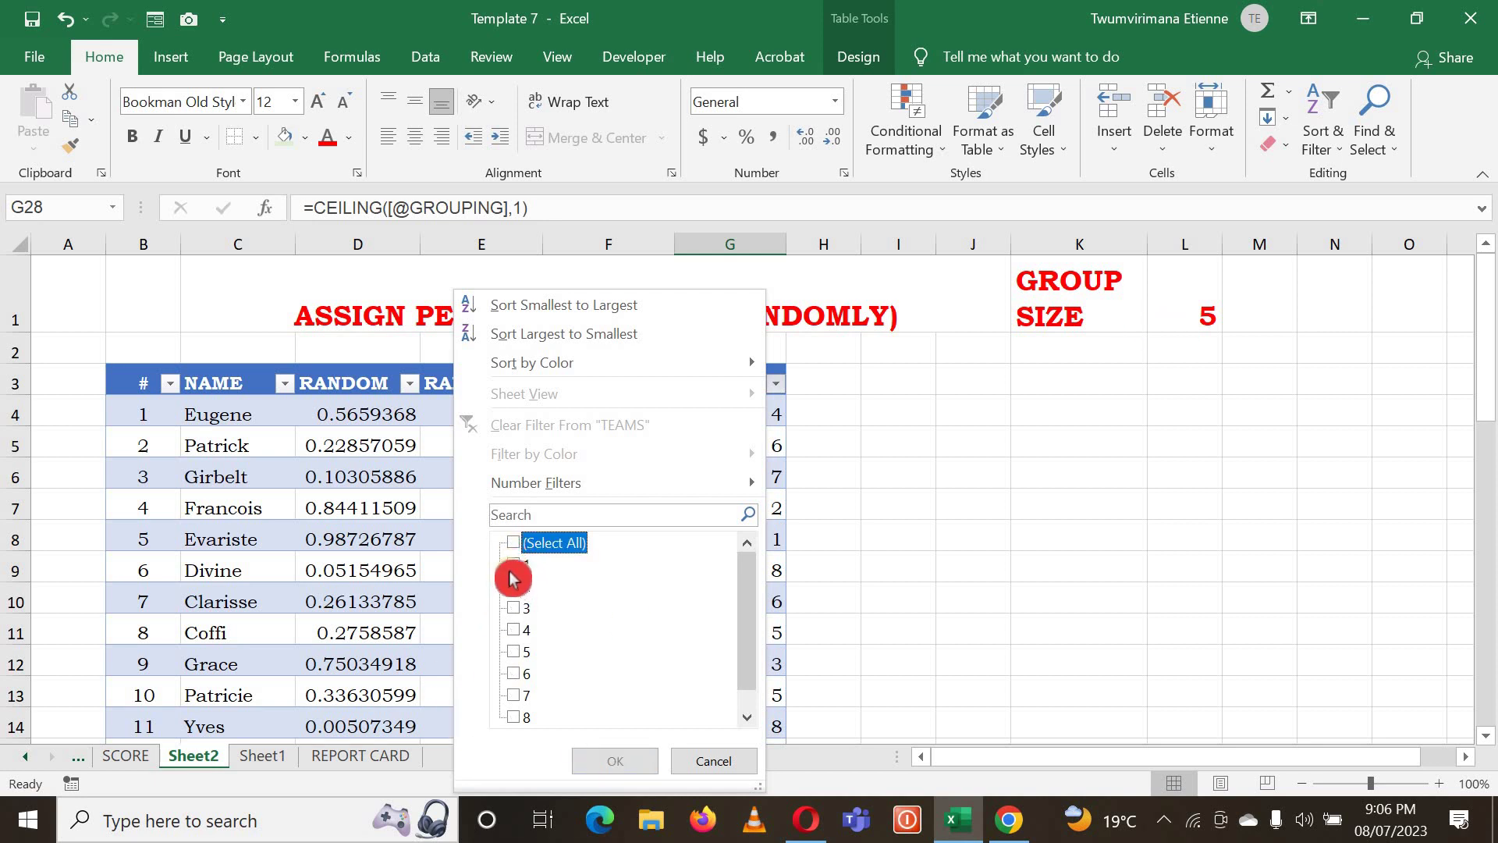
click(511, 569)
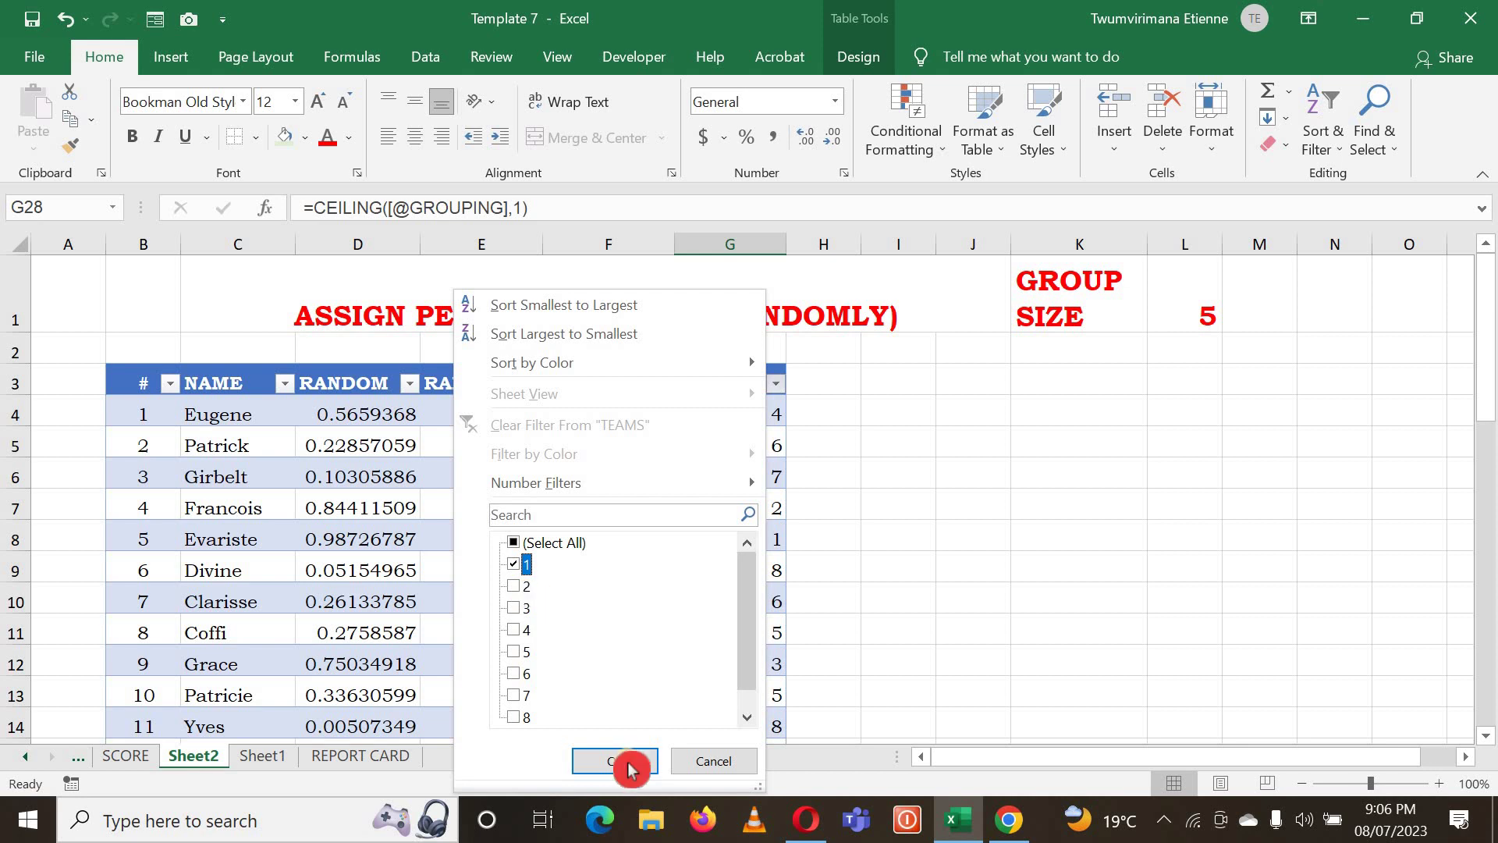
click(631, 768)
click(792, 682)
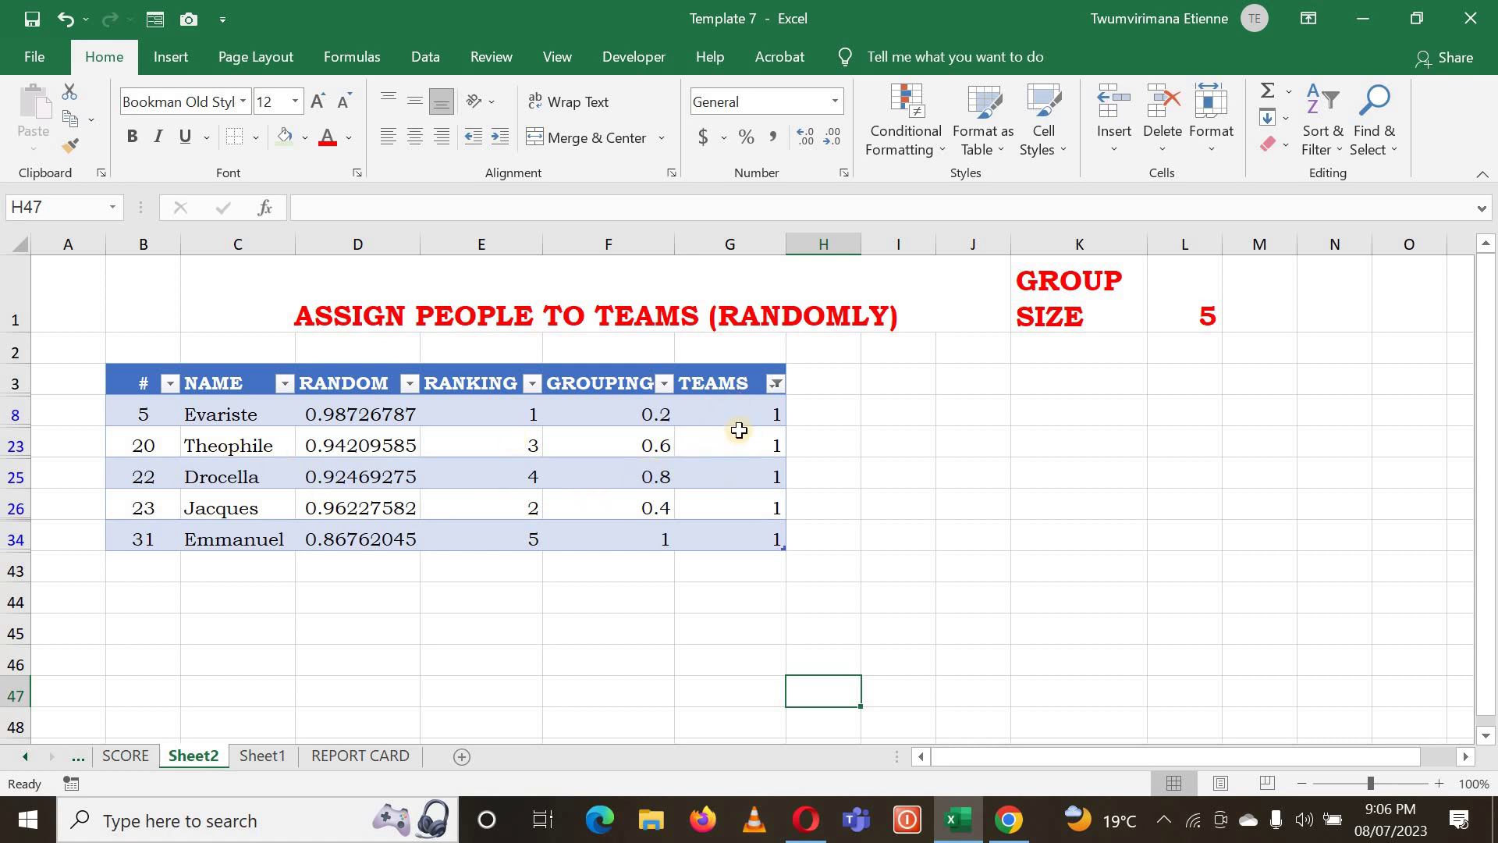
Review the members of team 1 by selecting their entries in the NAME column
click(240, 428)
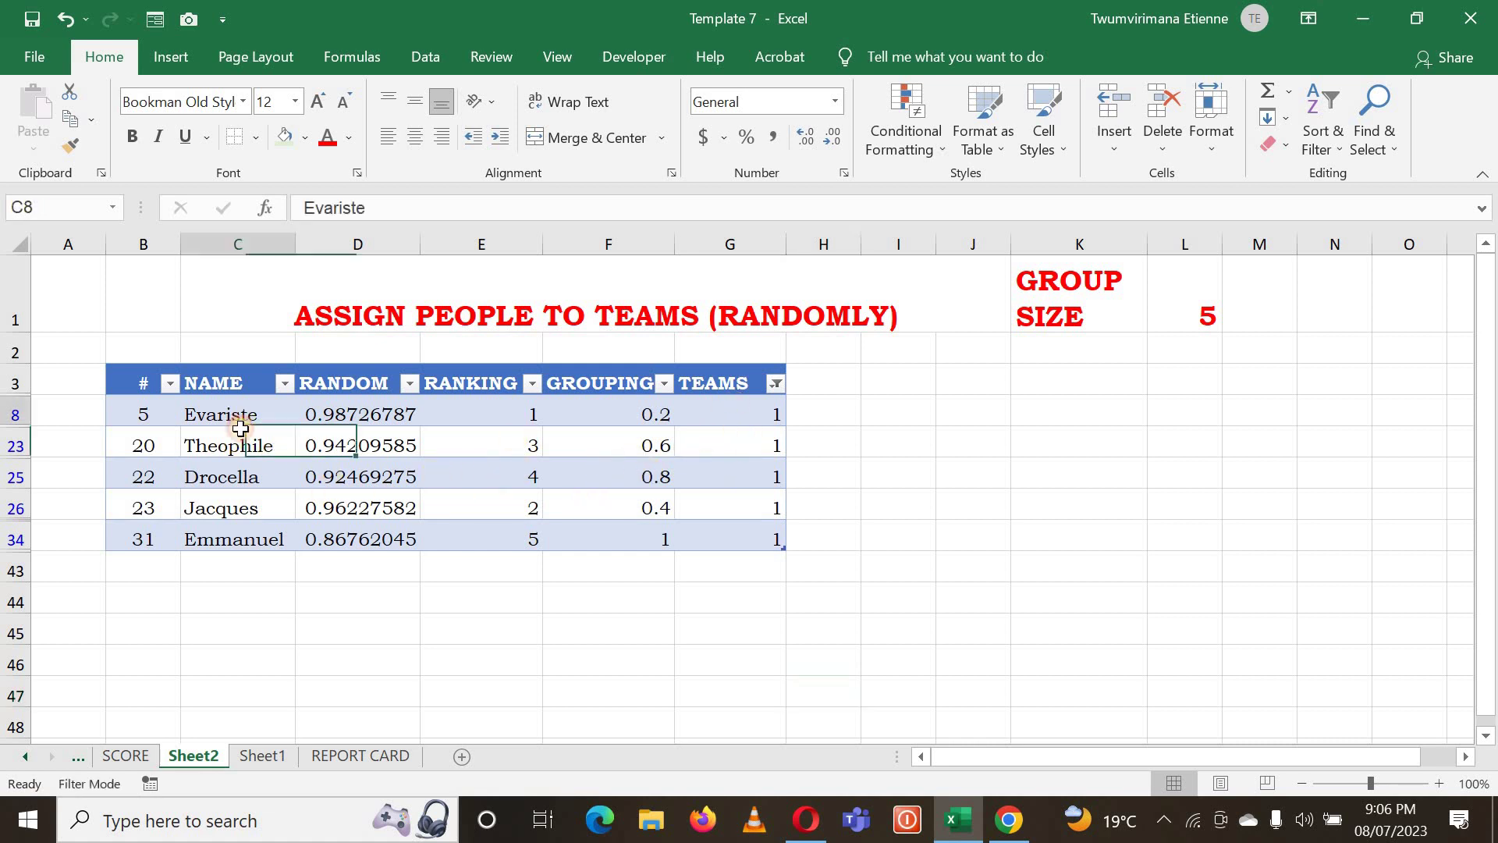
drag(240, 428, 238, 542)
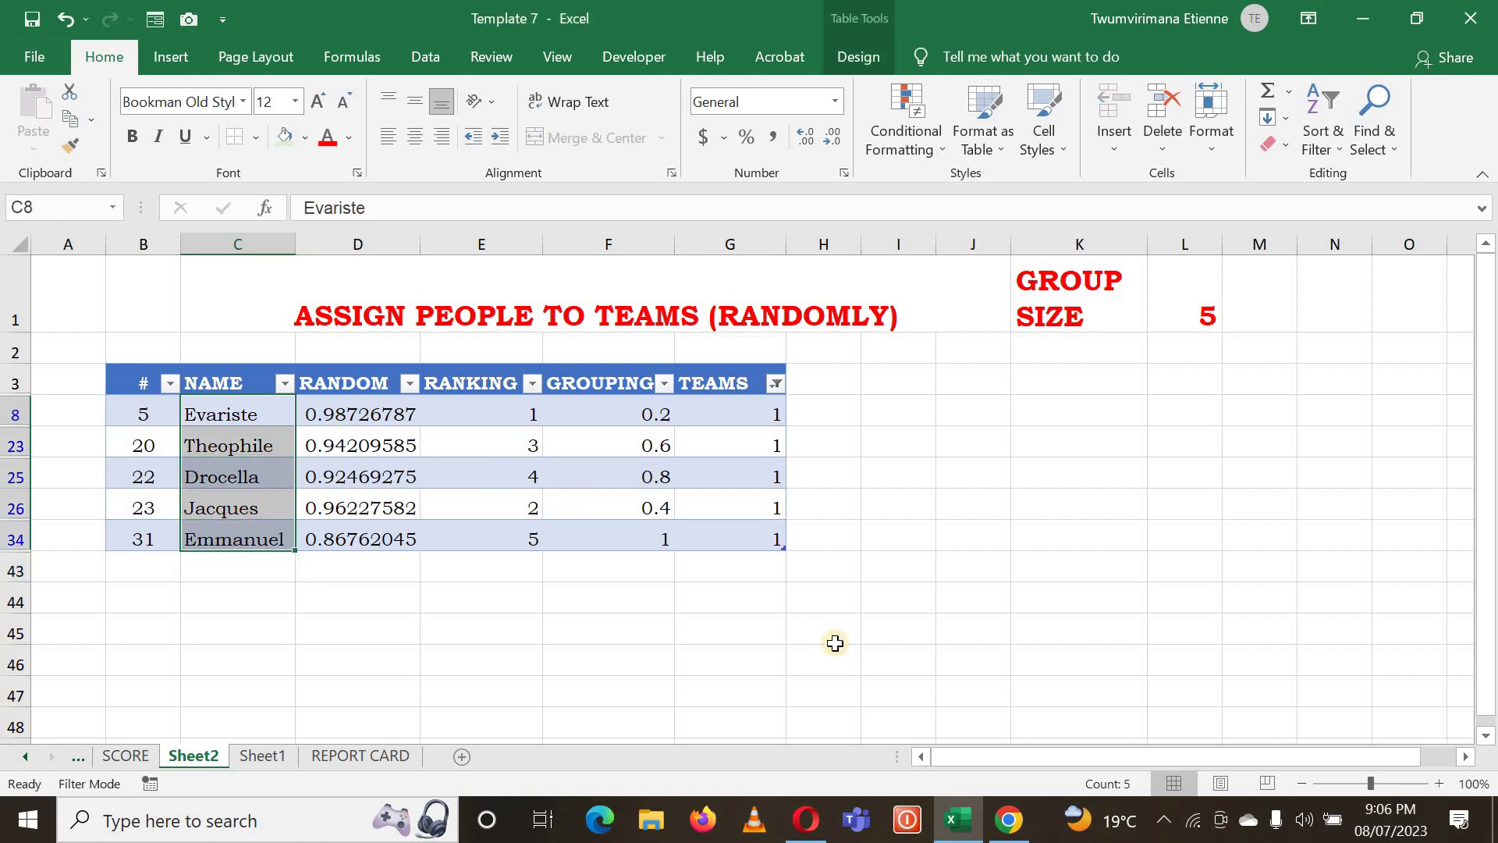
click(913, 557)
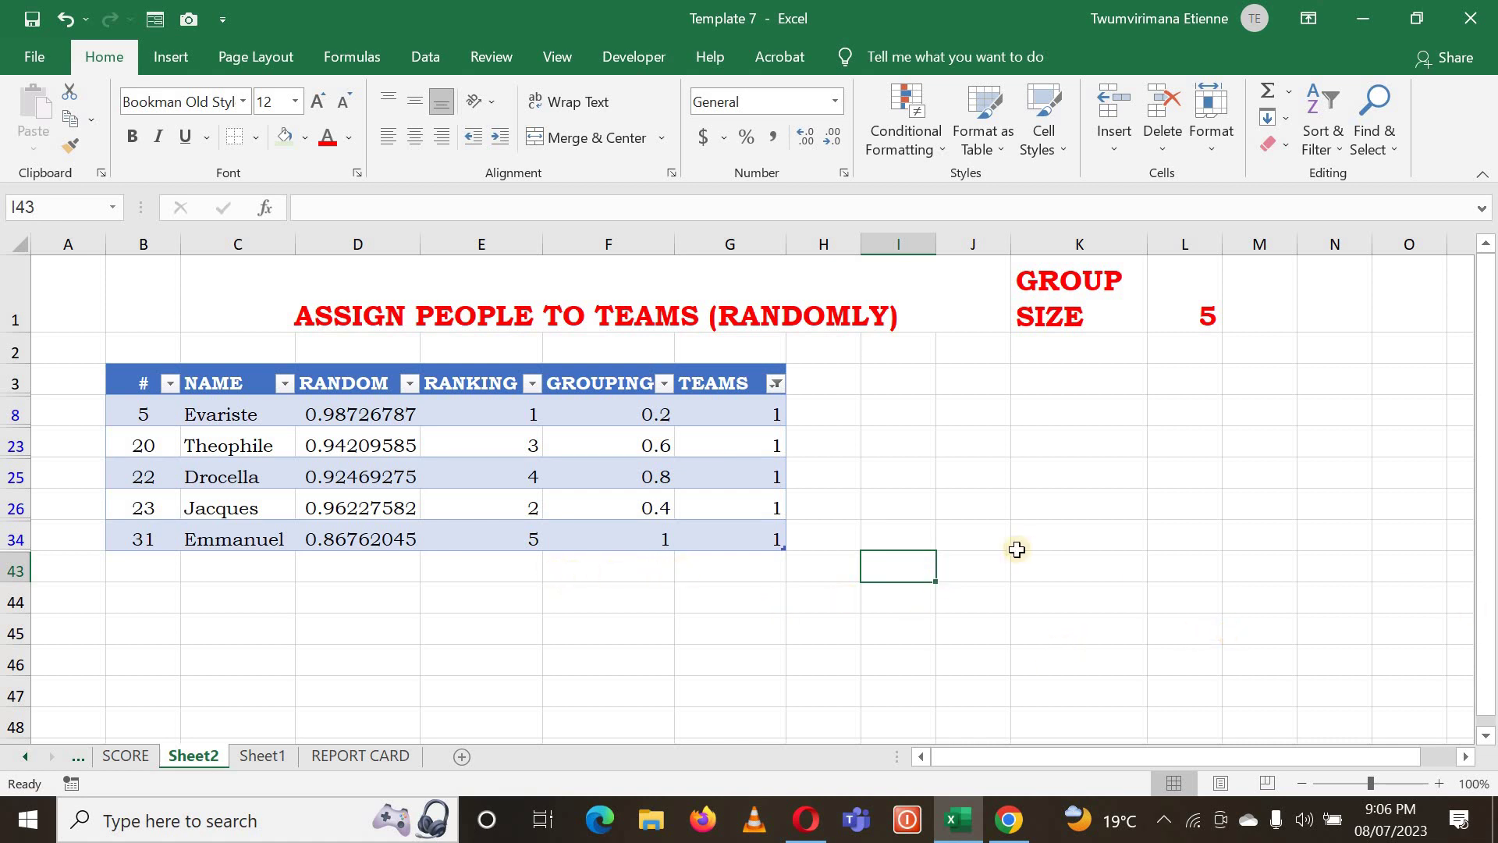
click(1041, 565)
click(950, 576)
click(897, 577)
Clear the team 1 filter from the TEAMS column and filter it to show only team 2
click(774, 384)
click(550, 425)
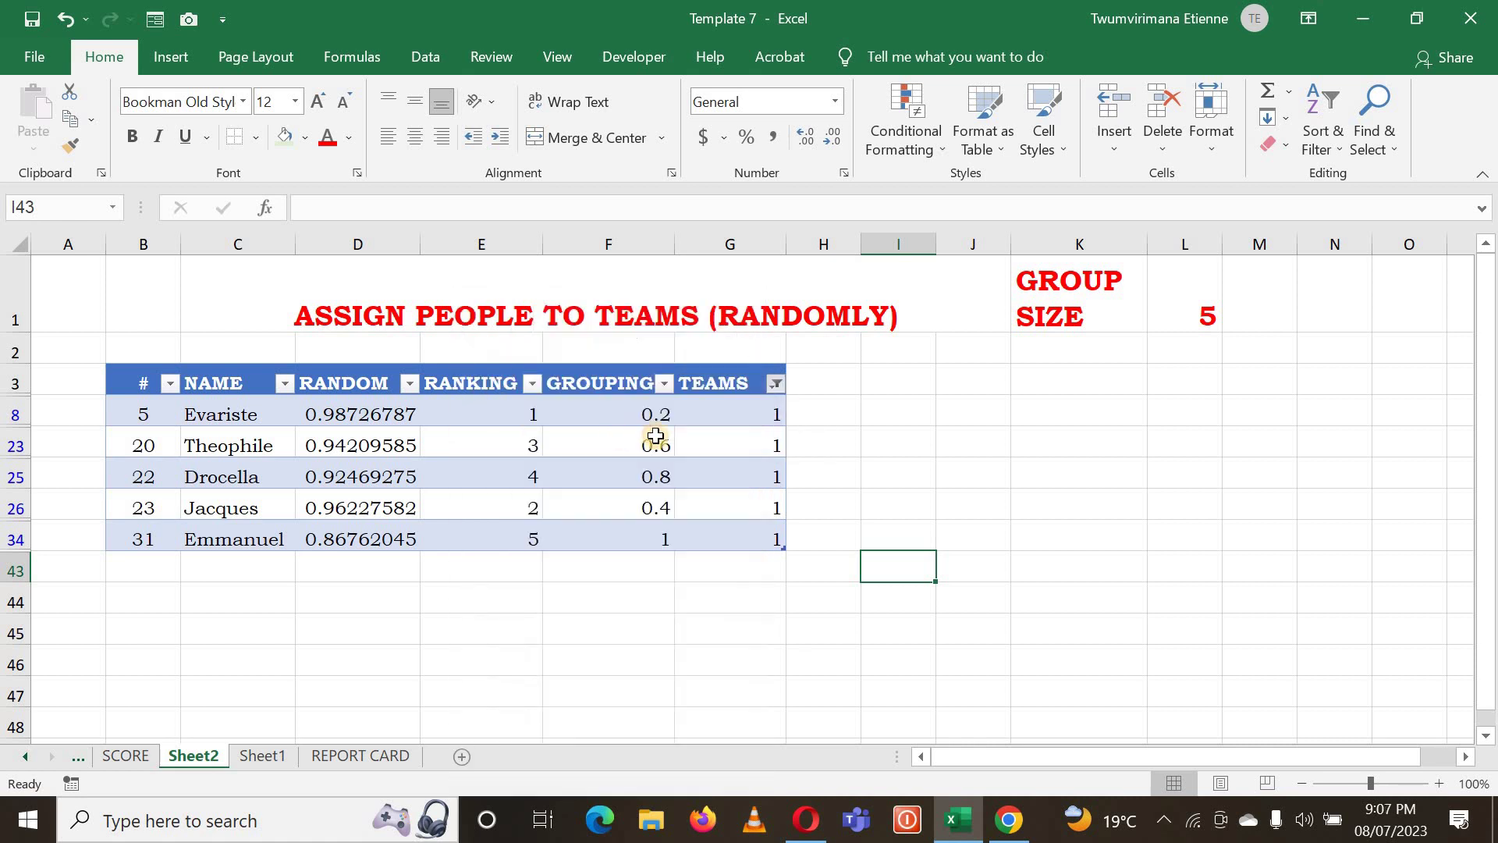
click(774, 384)
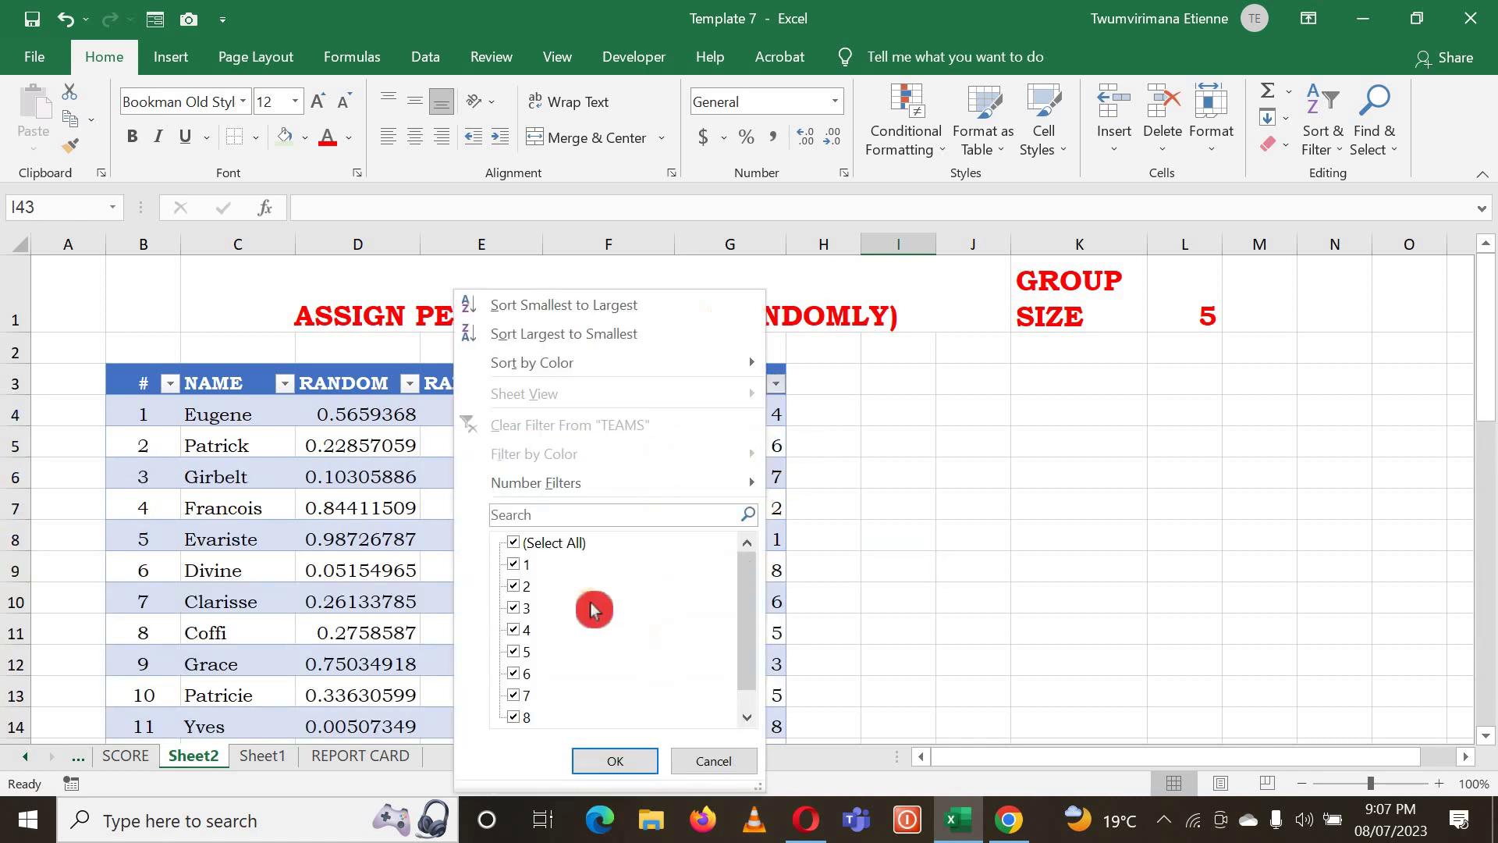
click(512, 563)
click(513, 544)
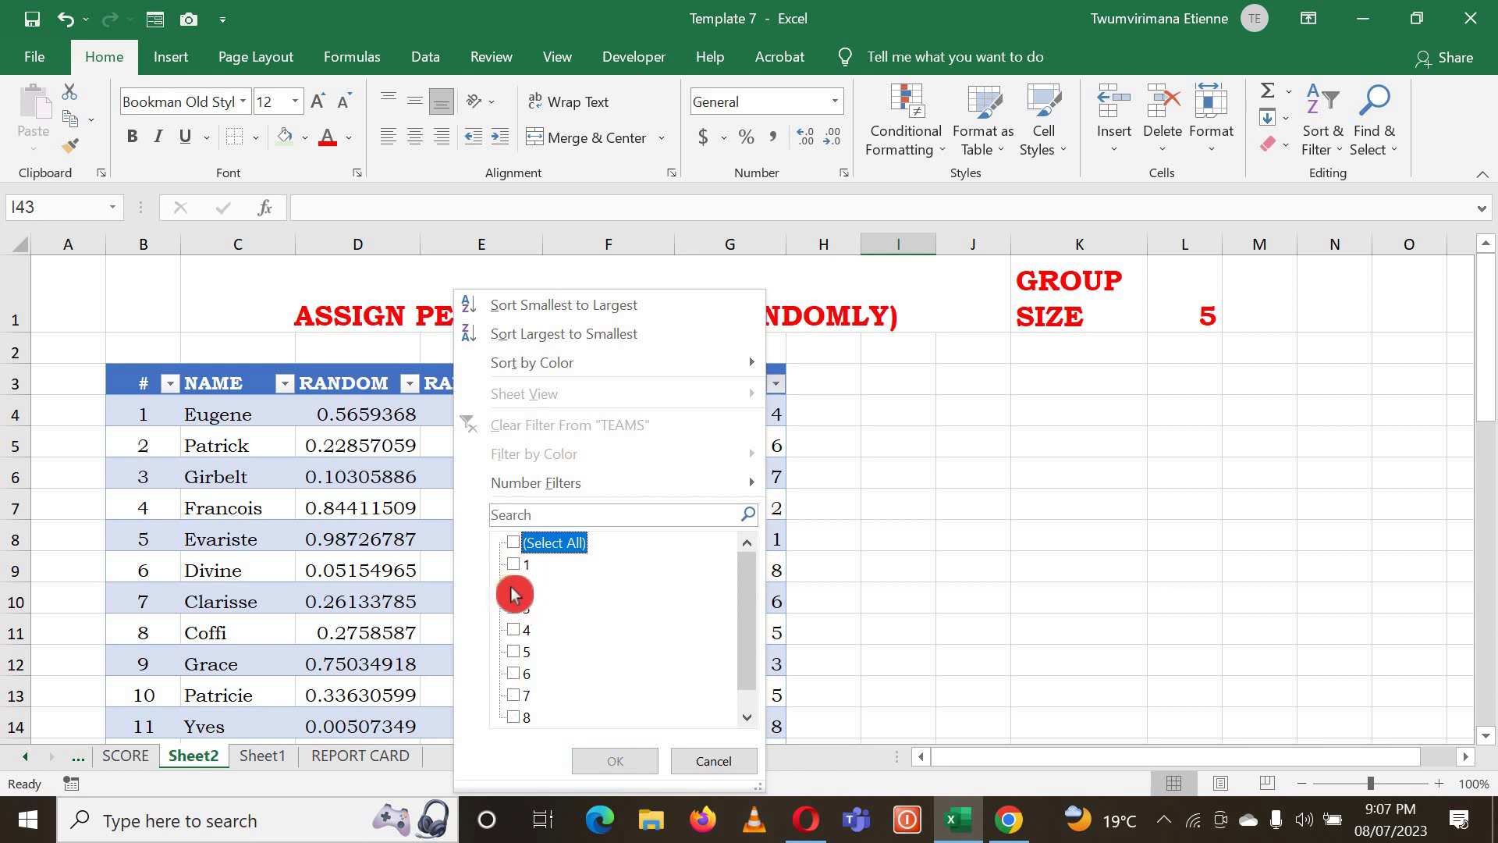
click(513, 586)
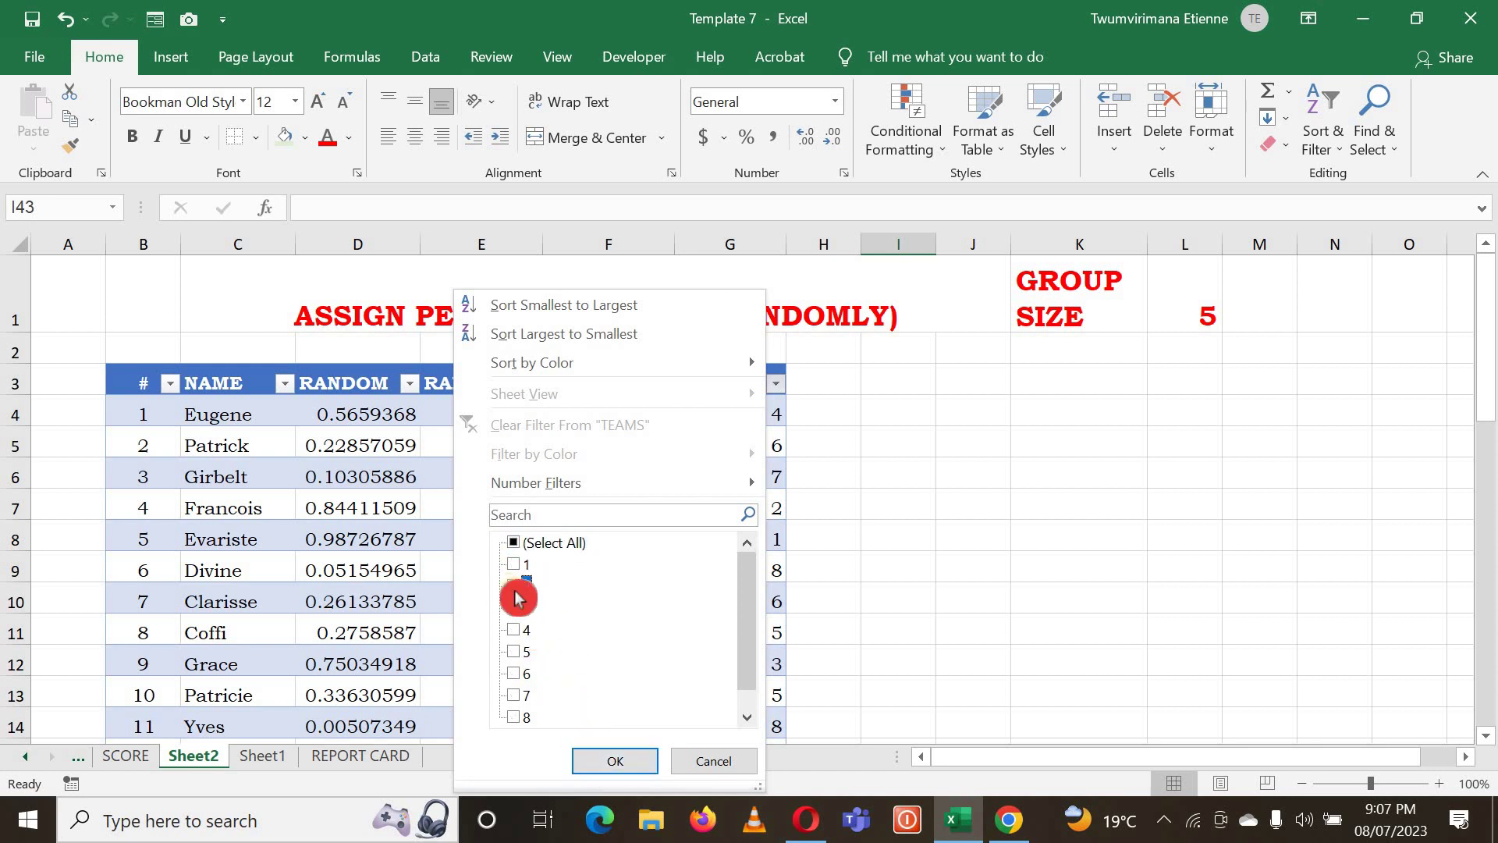
click(621, 762)
click(897, 607)
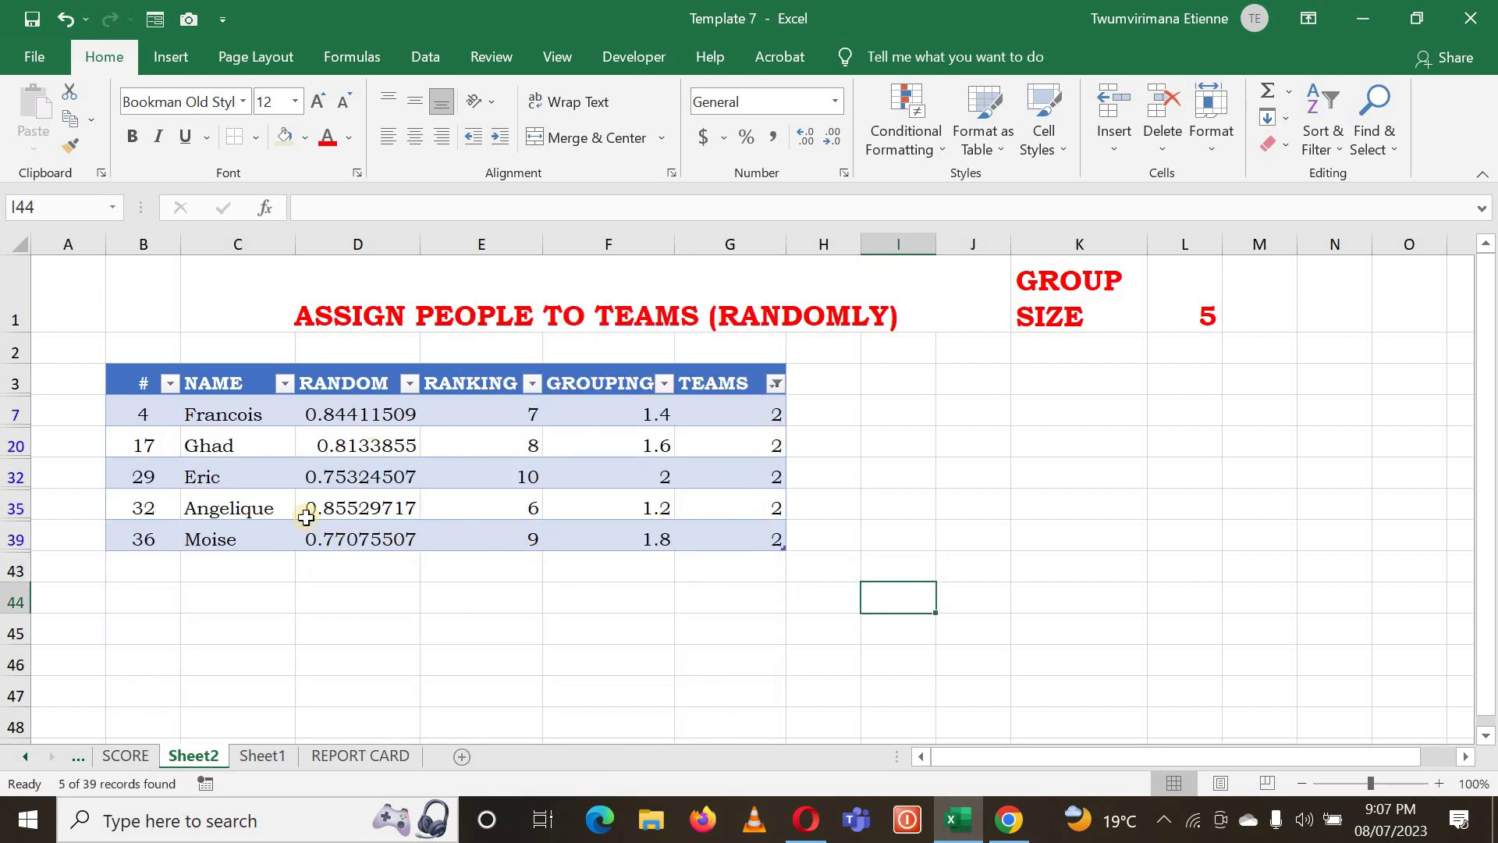
Clear the team 2 filter from the TEAMS column to show the whole table again
click(775, 384)
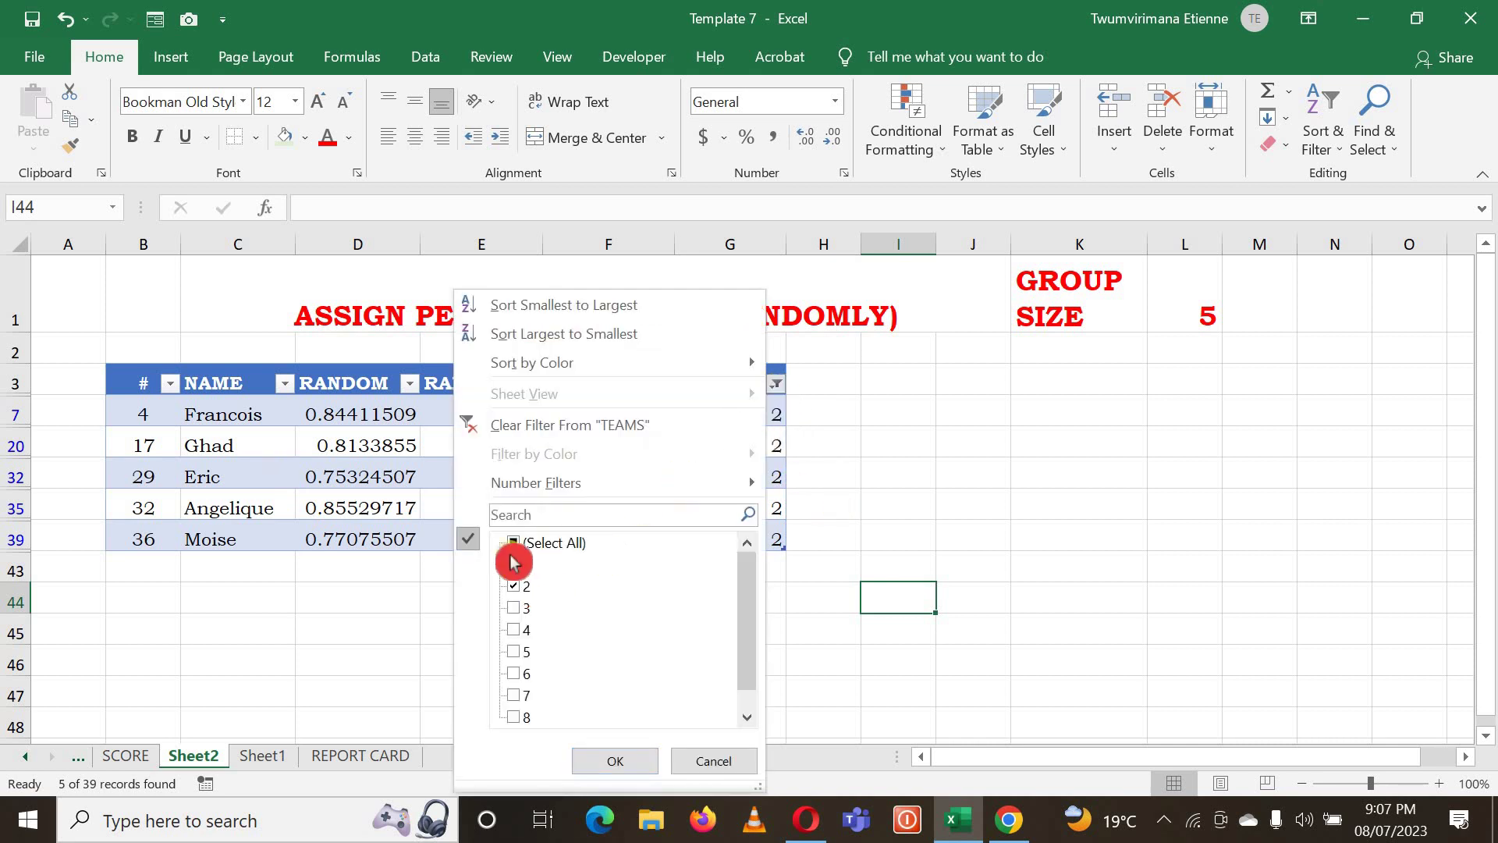
click(513, 592)
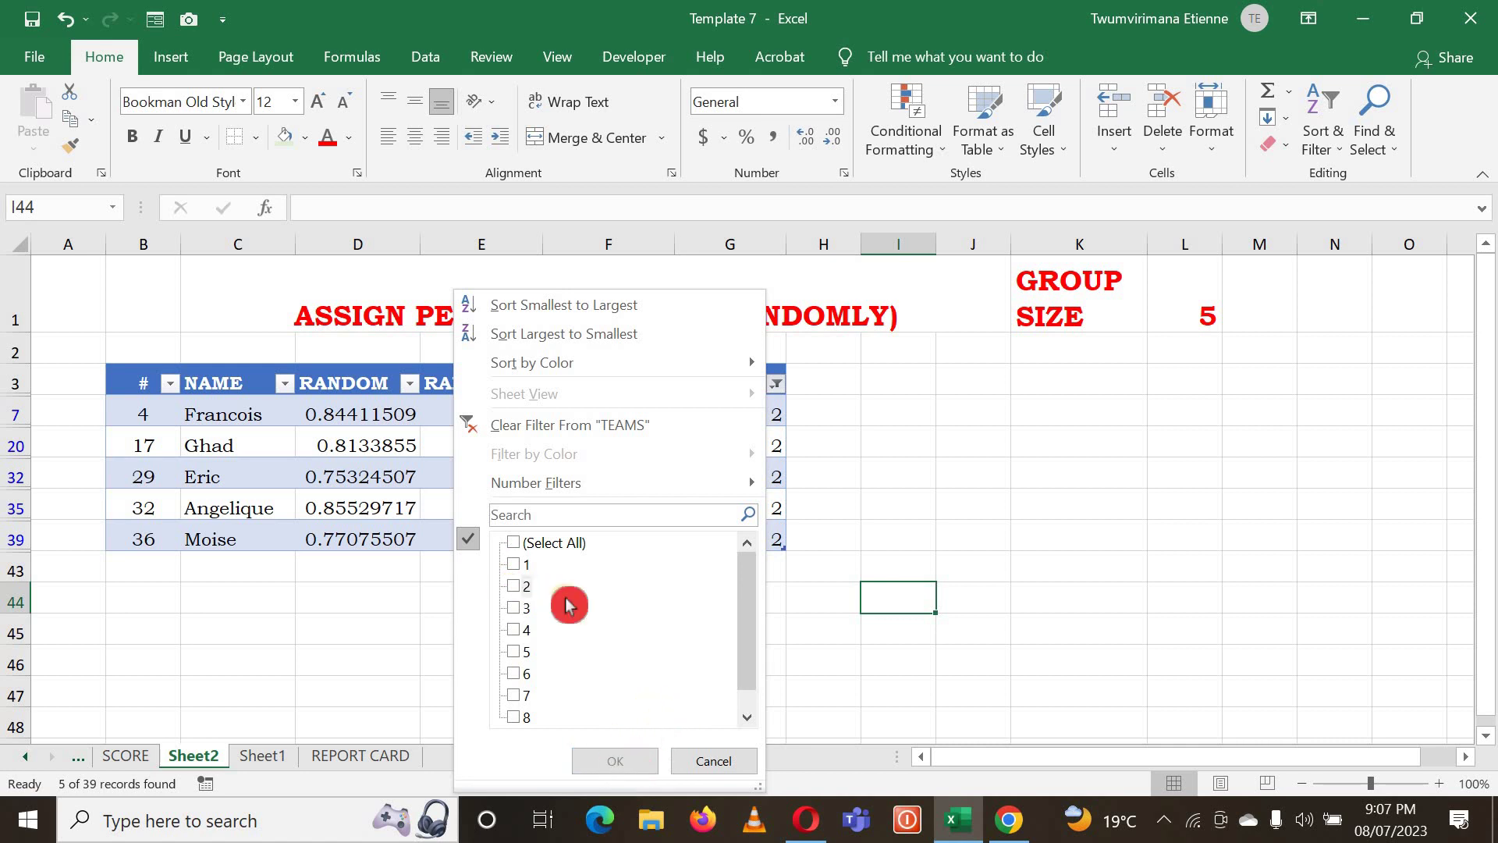
click(566, 426)
click(951, 480)
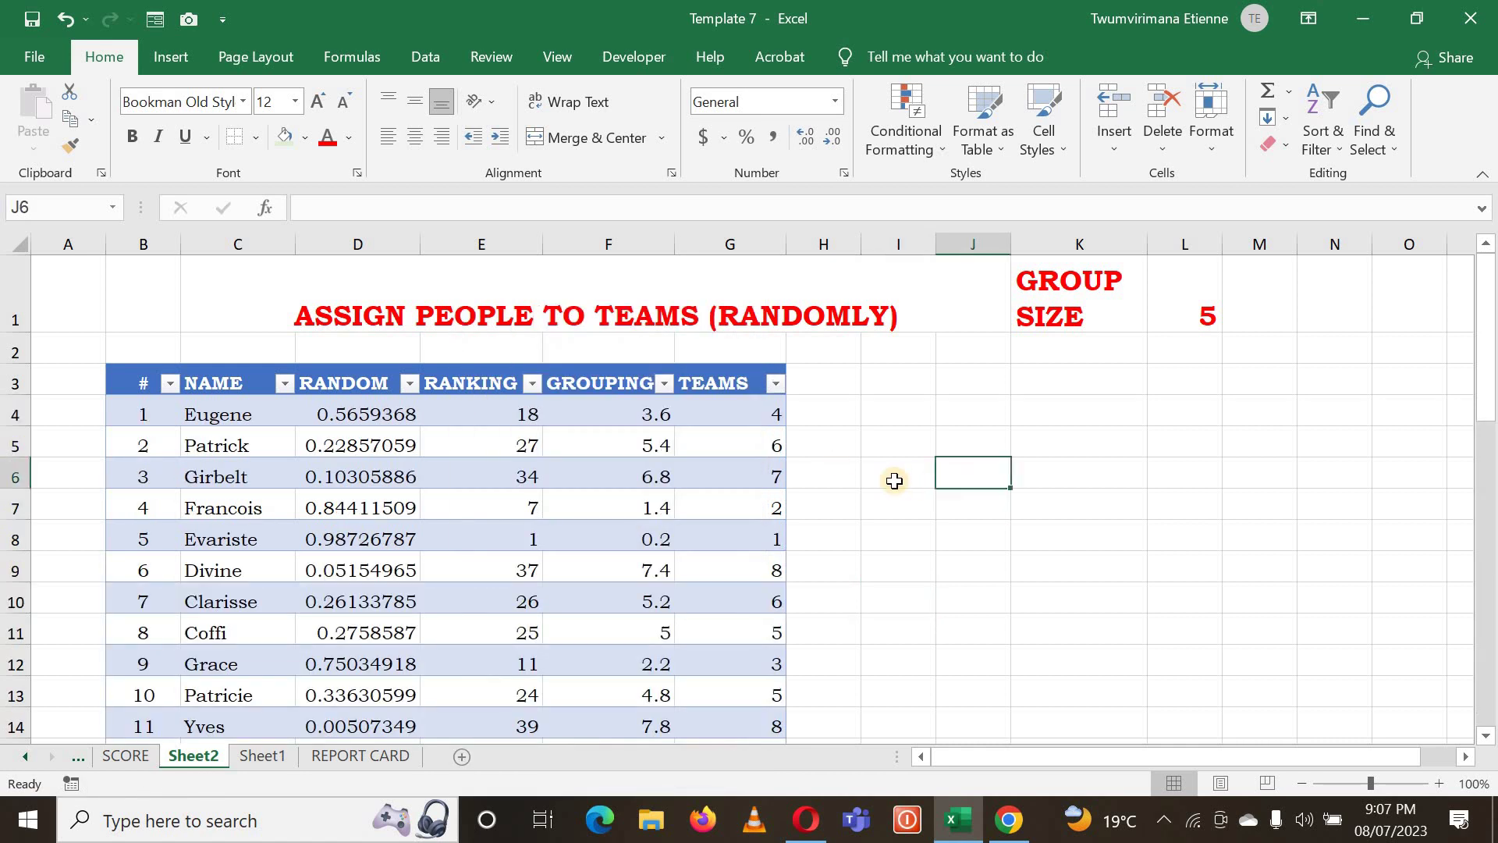
click(894, 536)
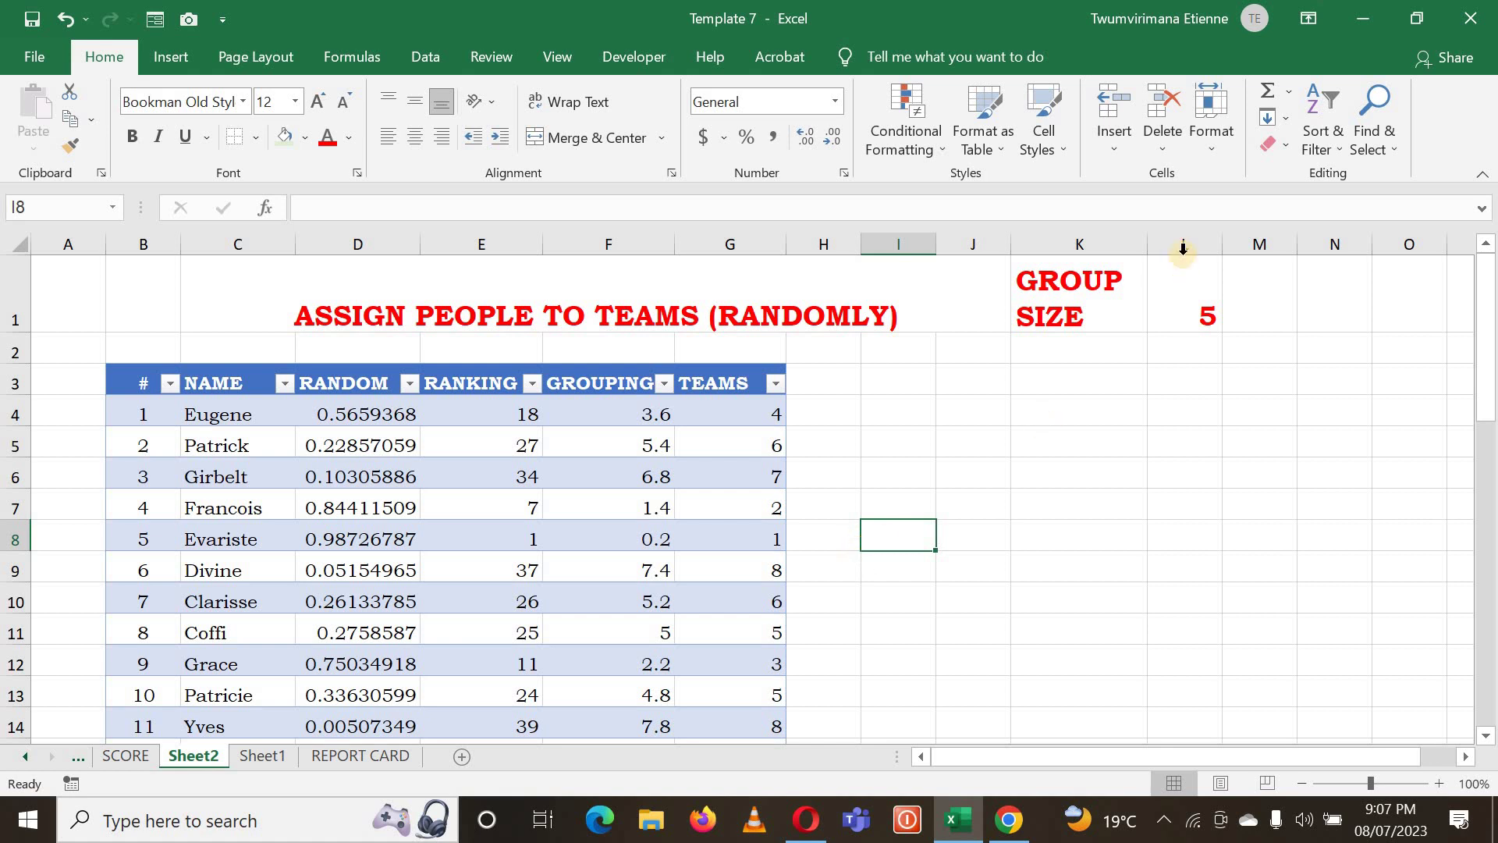
Set the group size in cell L1 to 4
click(1195, 311)
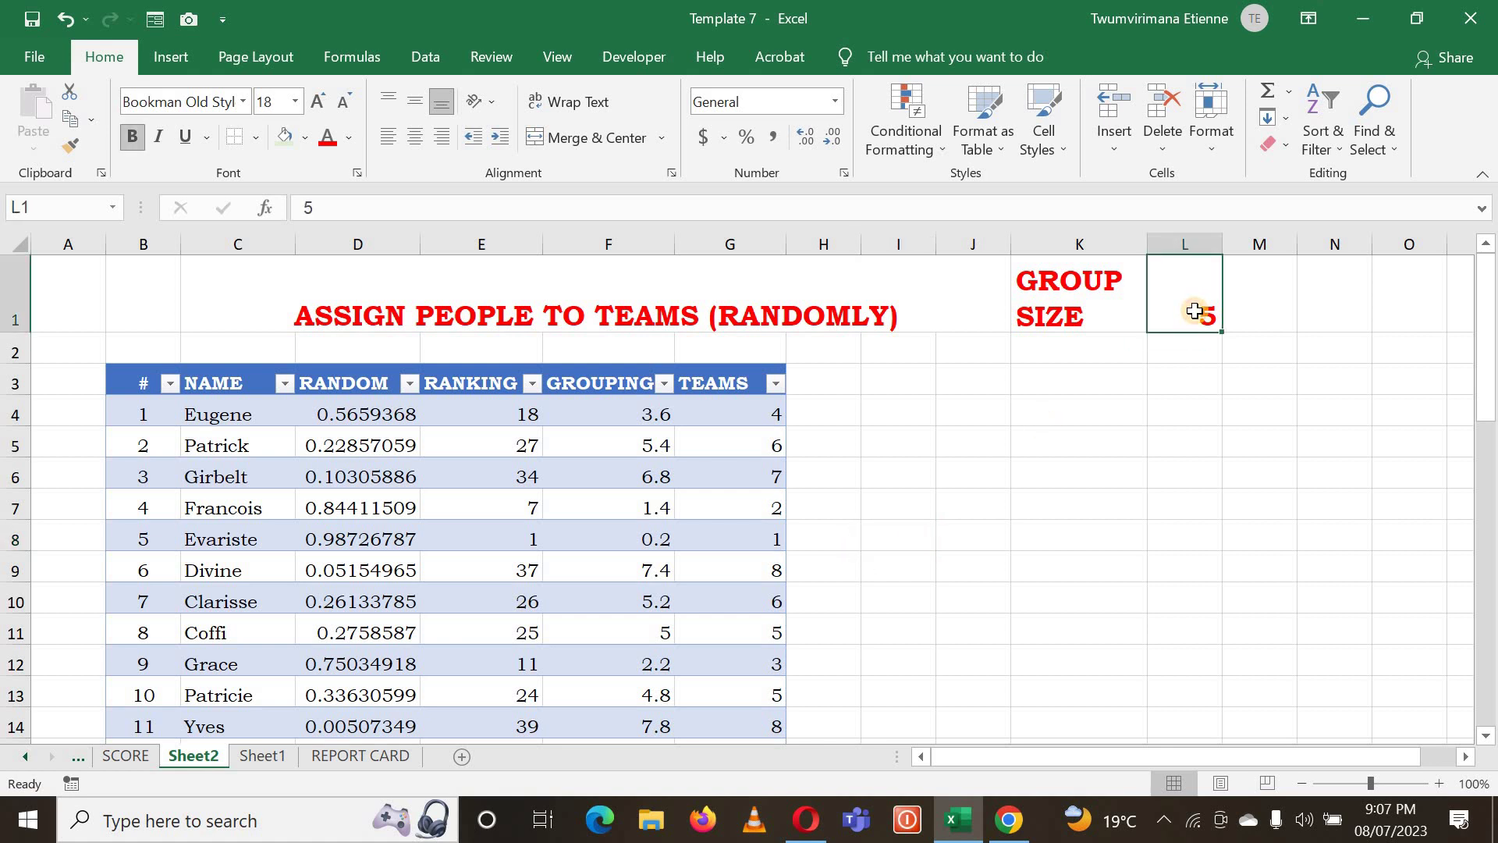
text(4)
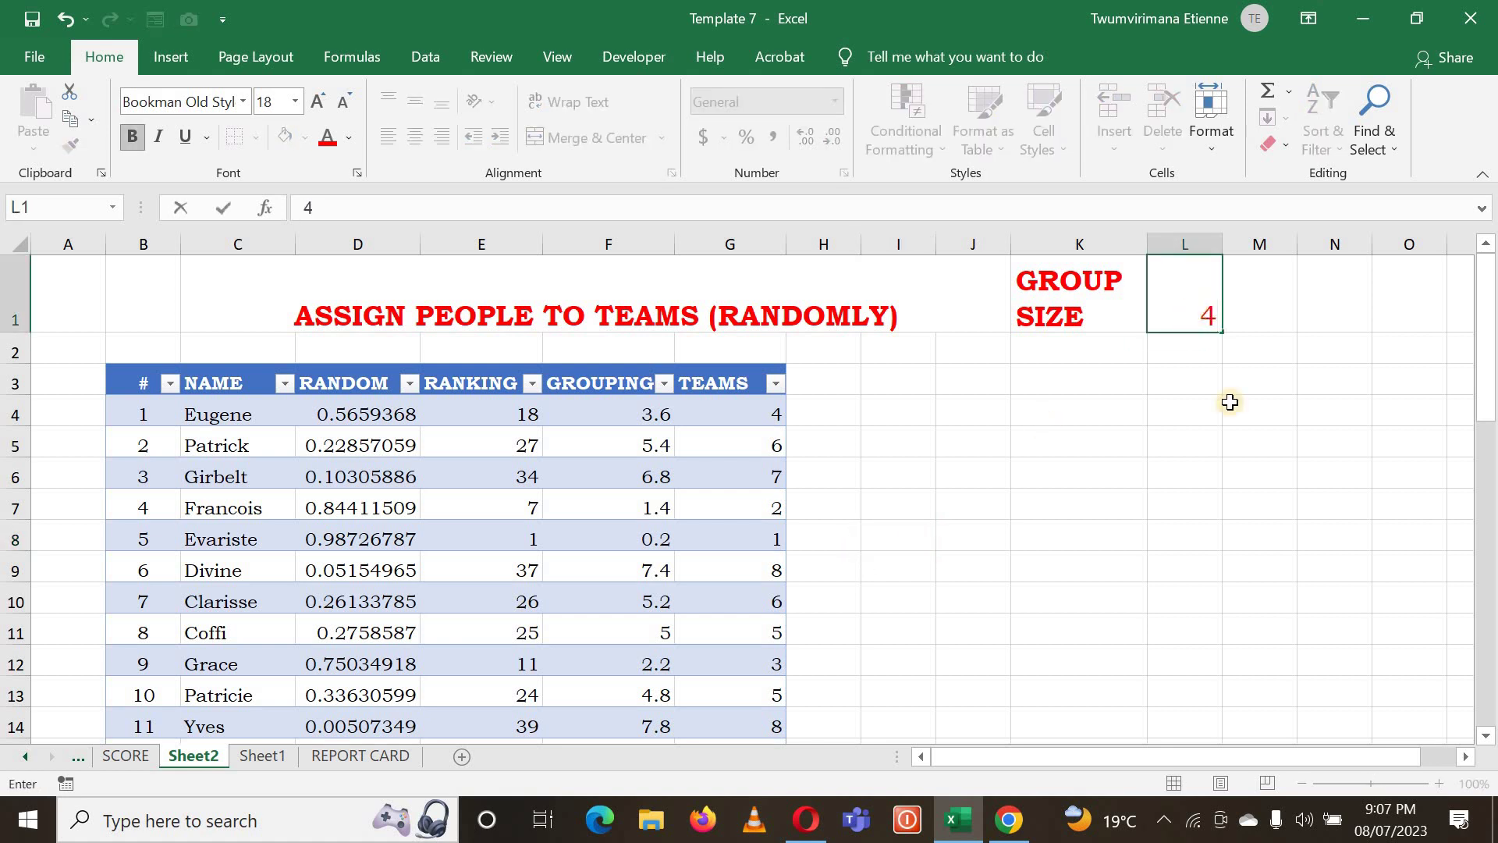
click(1198, 398)
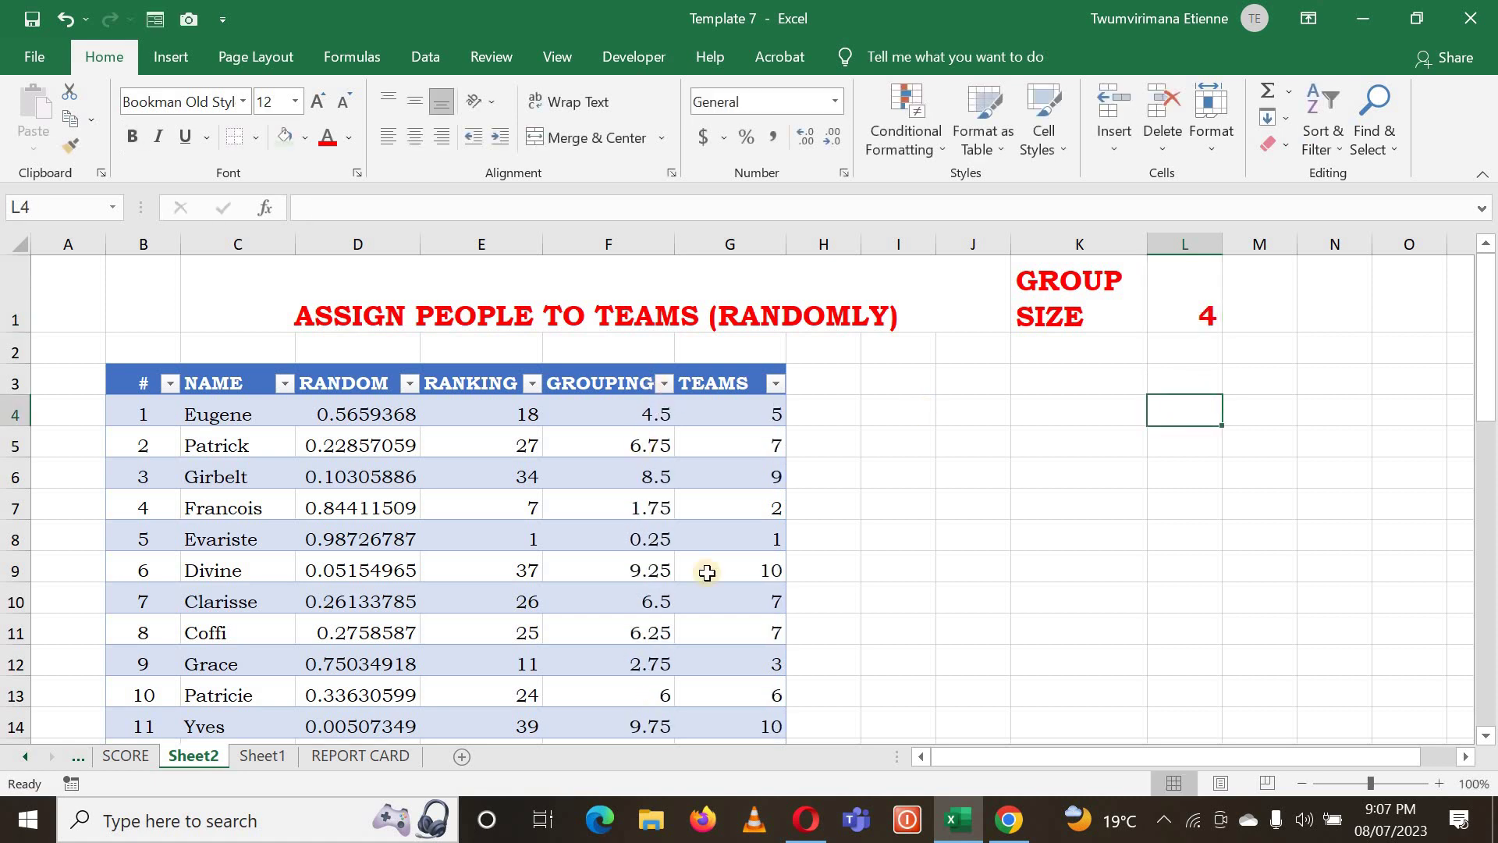
click(1153, 570)
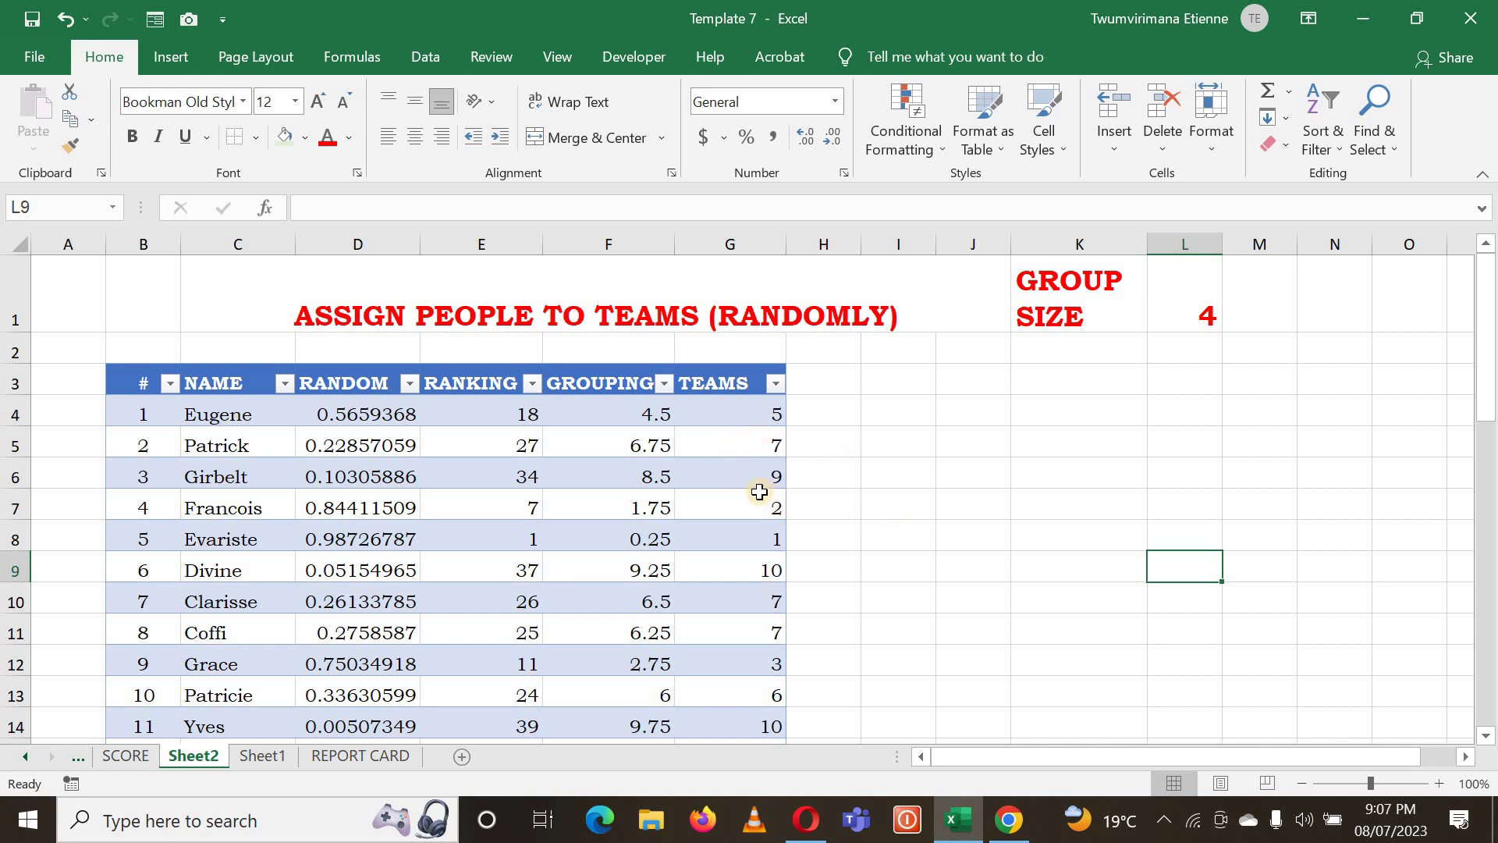
Examine how the team numbers down the whole TEAMS column are distributed for a group size of 4
scroll(771, 488, down, 7)
scroll(759, 492, down, 1)
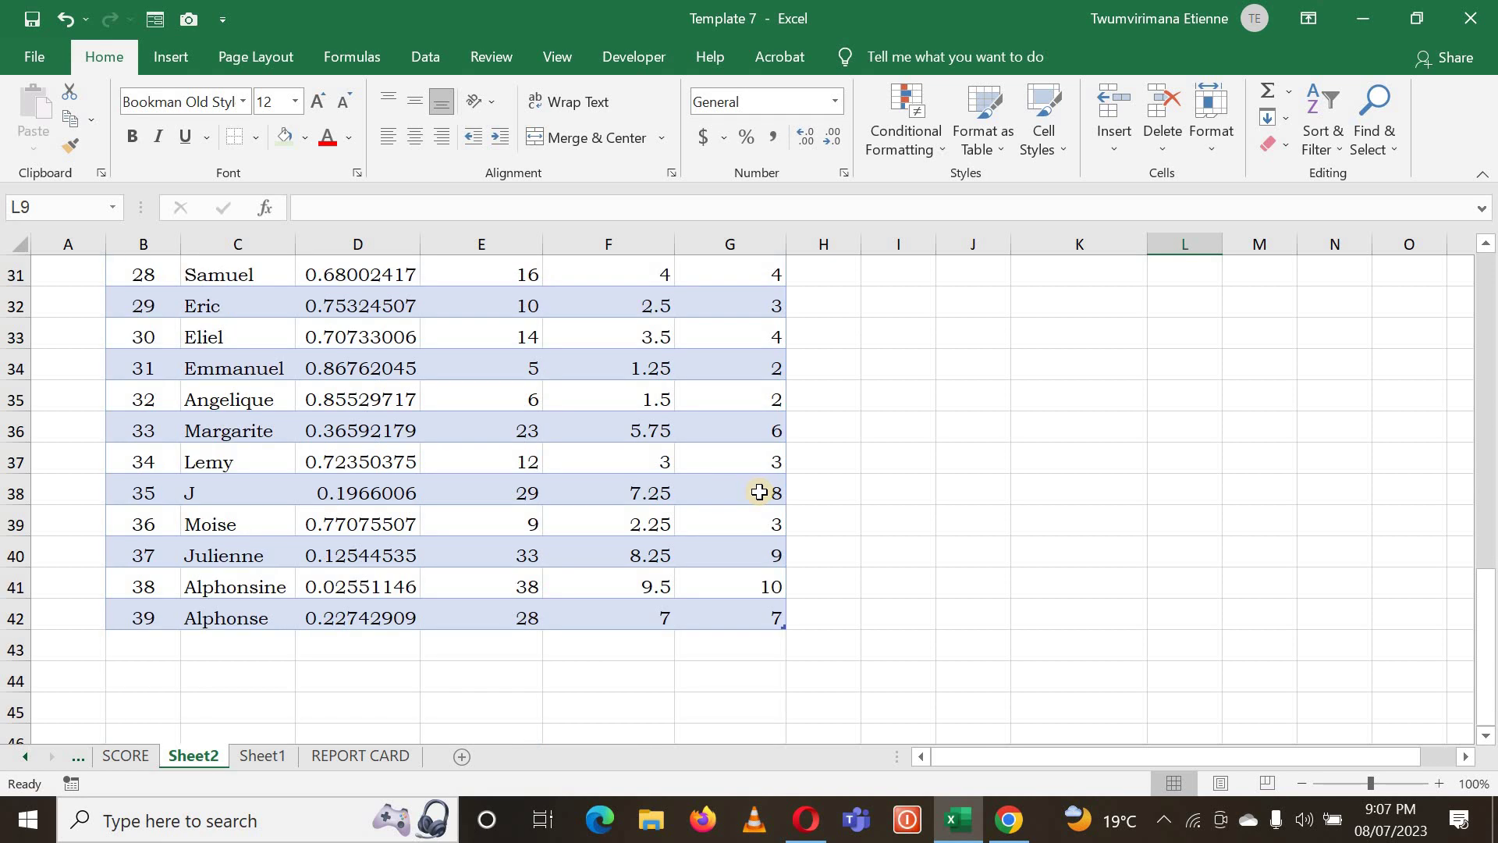
scroll(759, 492, up, 10)
scroll(759, 491, down, 3)
scroll(759, 492, up, 3)
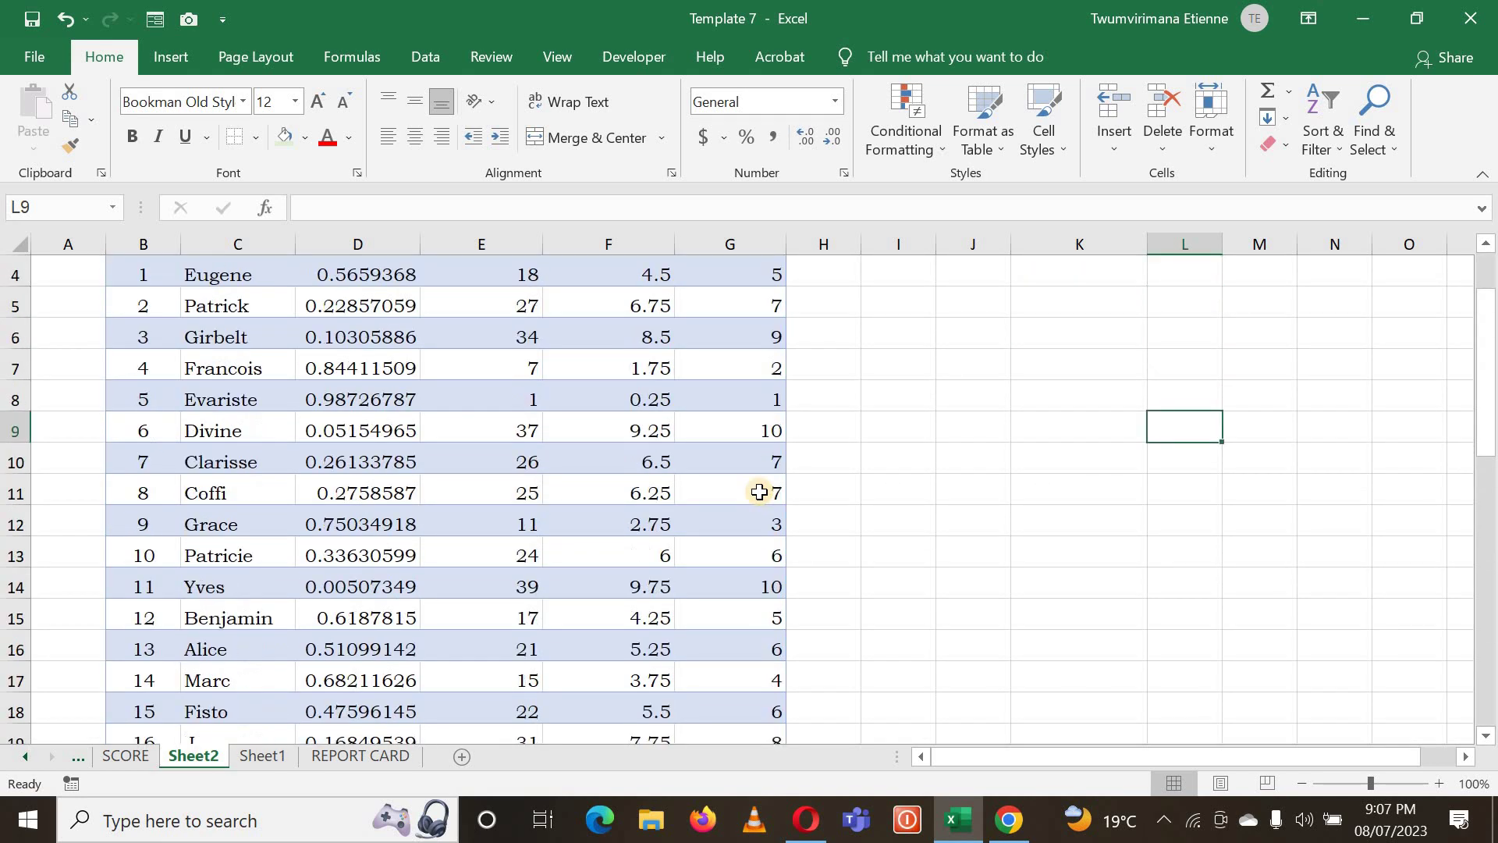
scroll(760, 492, down, 2)
scroll(759, 491, down, 3)
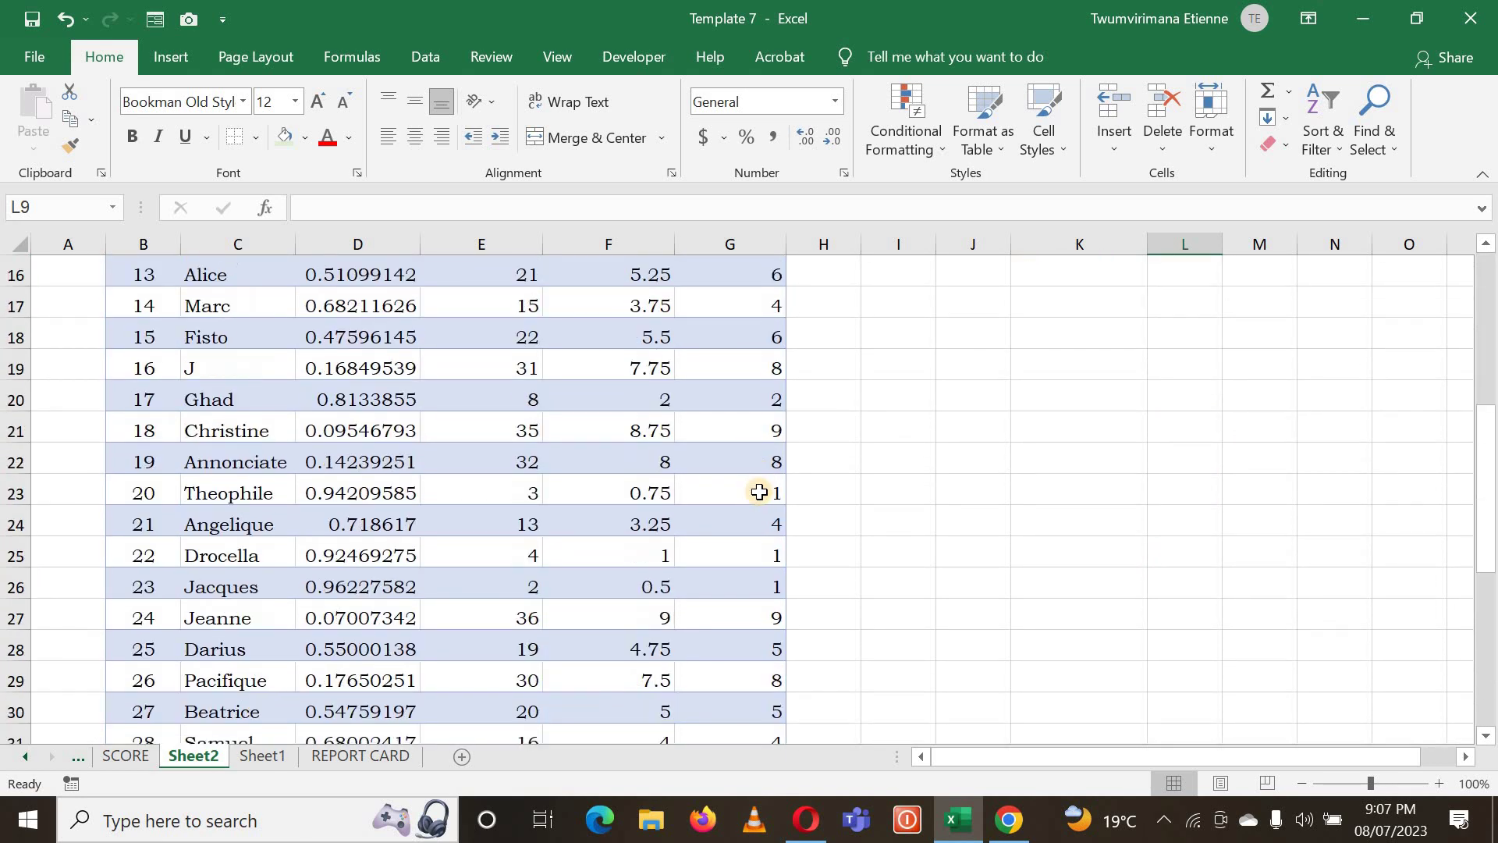
scroll(759, 491, up, 5)
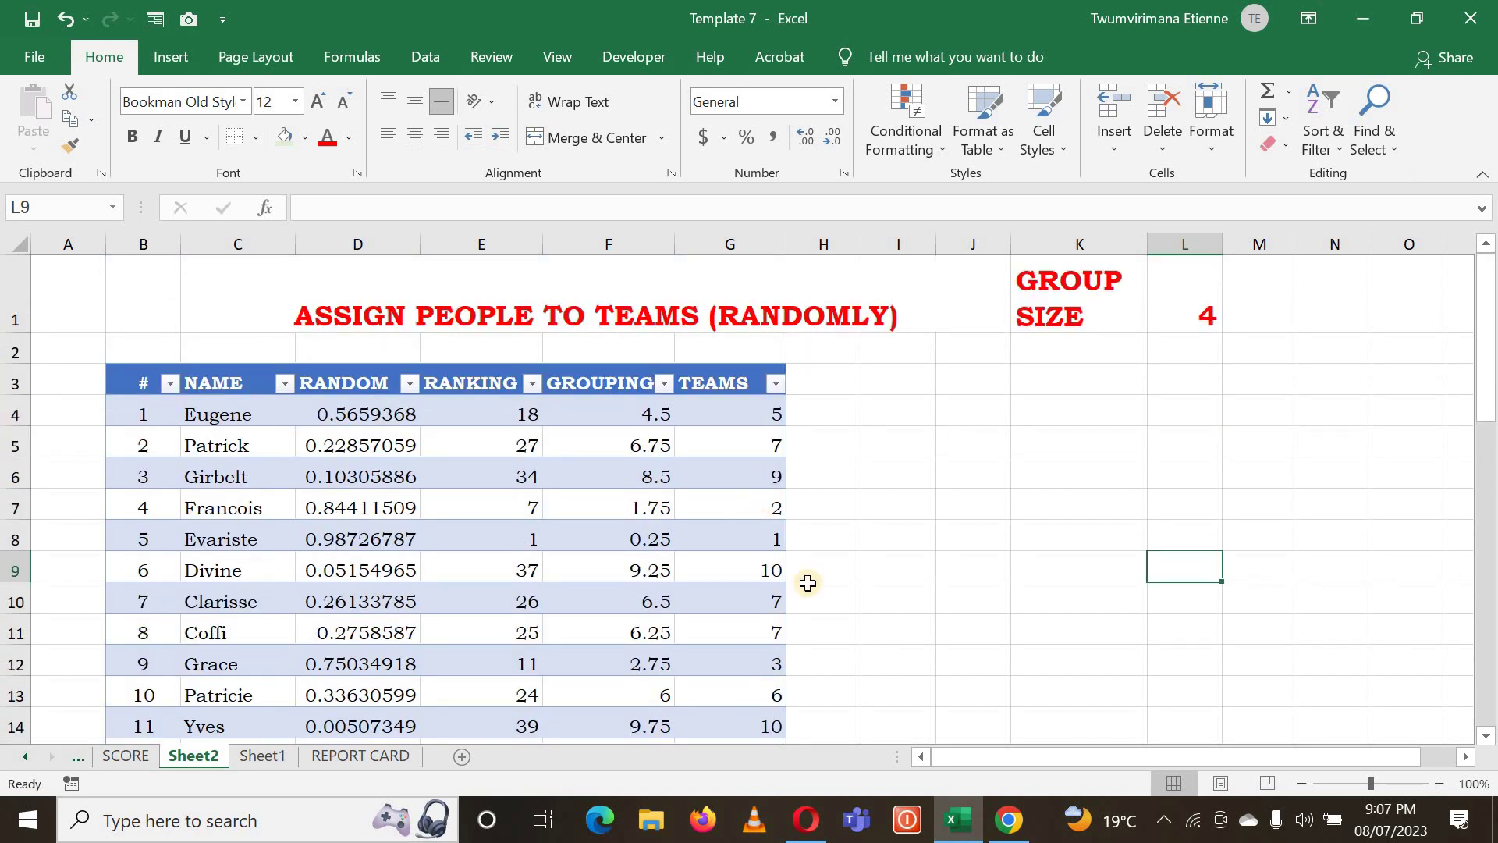
click(772, 597)
scroll(784, 573, down, 2)
scroll(783, 573, down, 3)
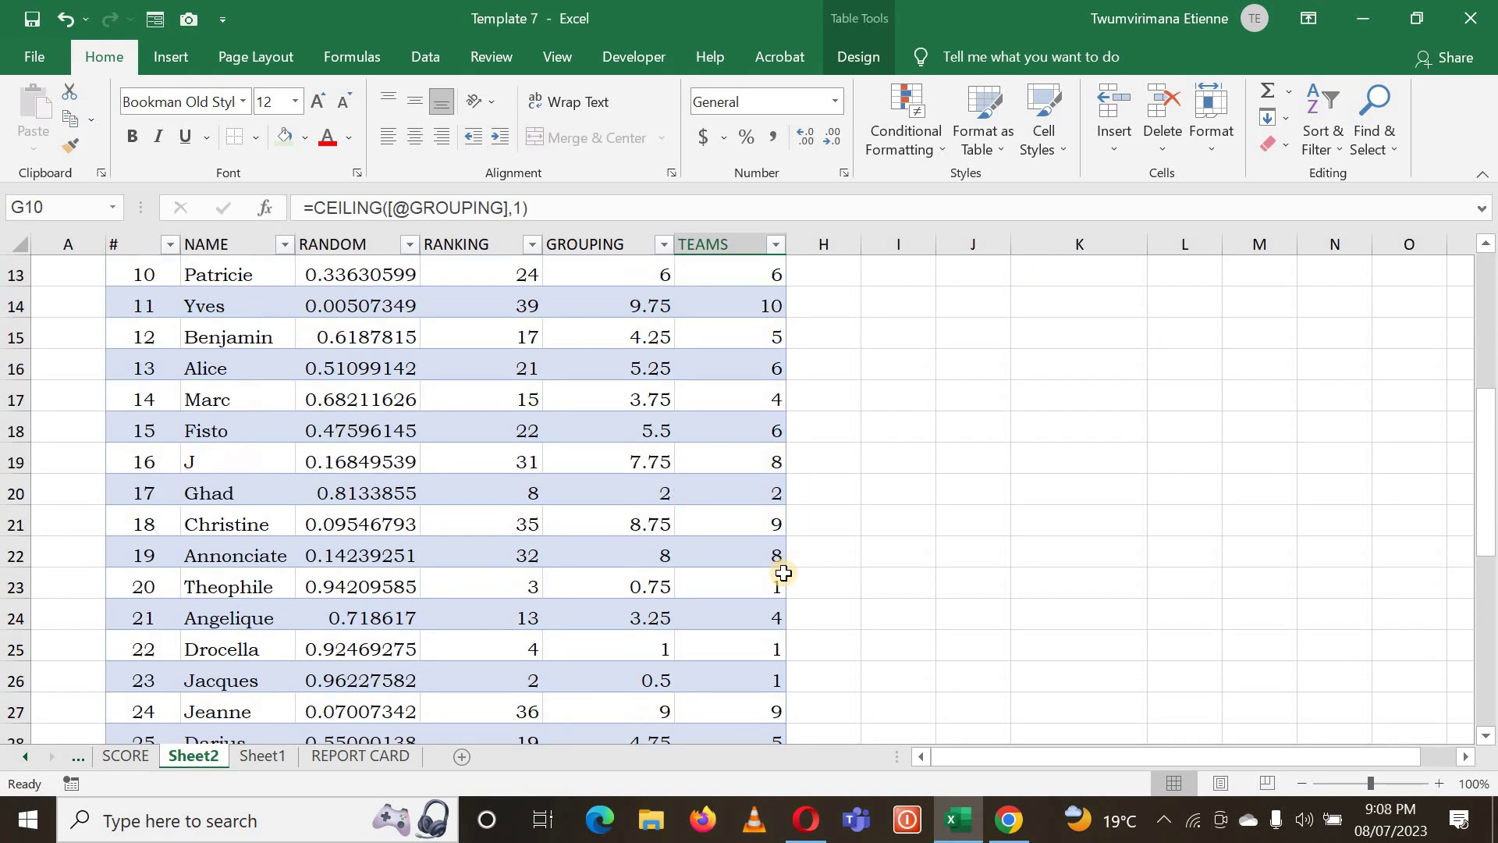
scroll(780, 569, up, 5)
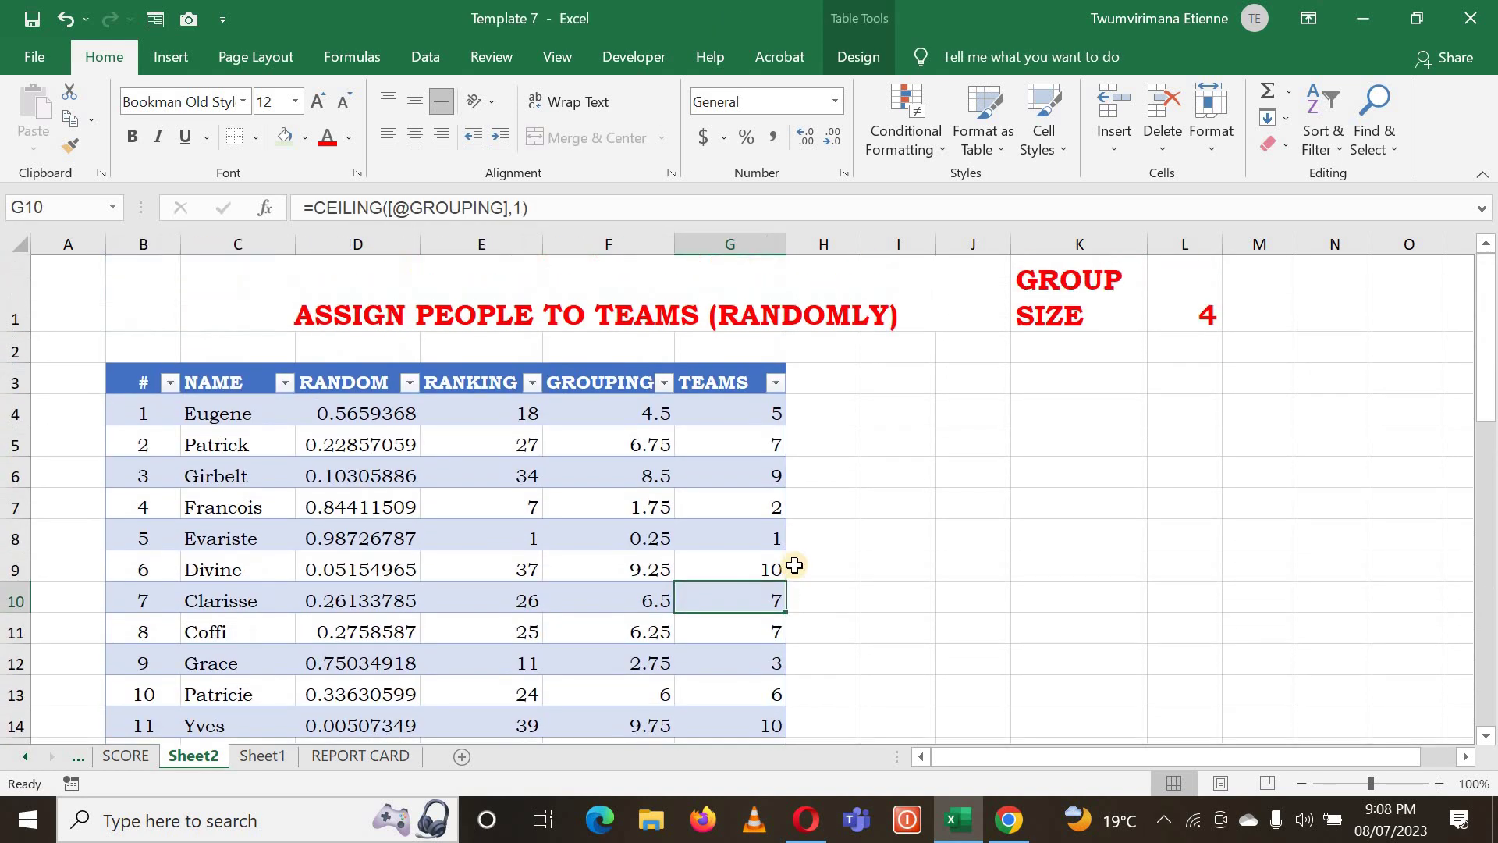
Set the group size in cell L1 to 6
click(1163, 313)
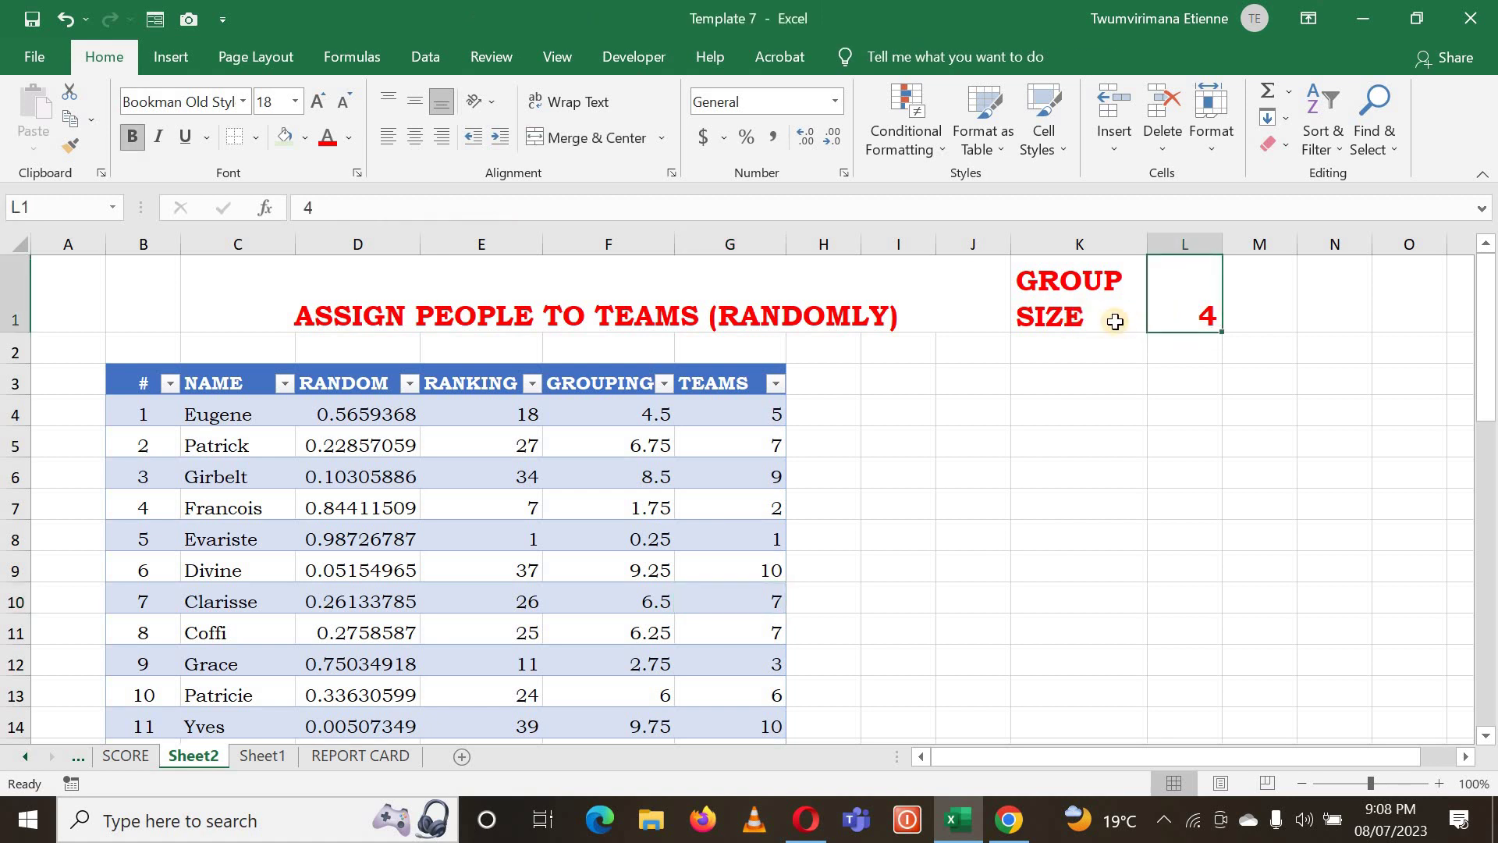
text(6)
click(1210, 439)
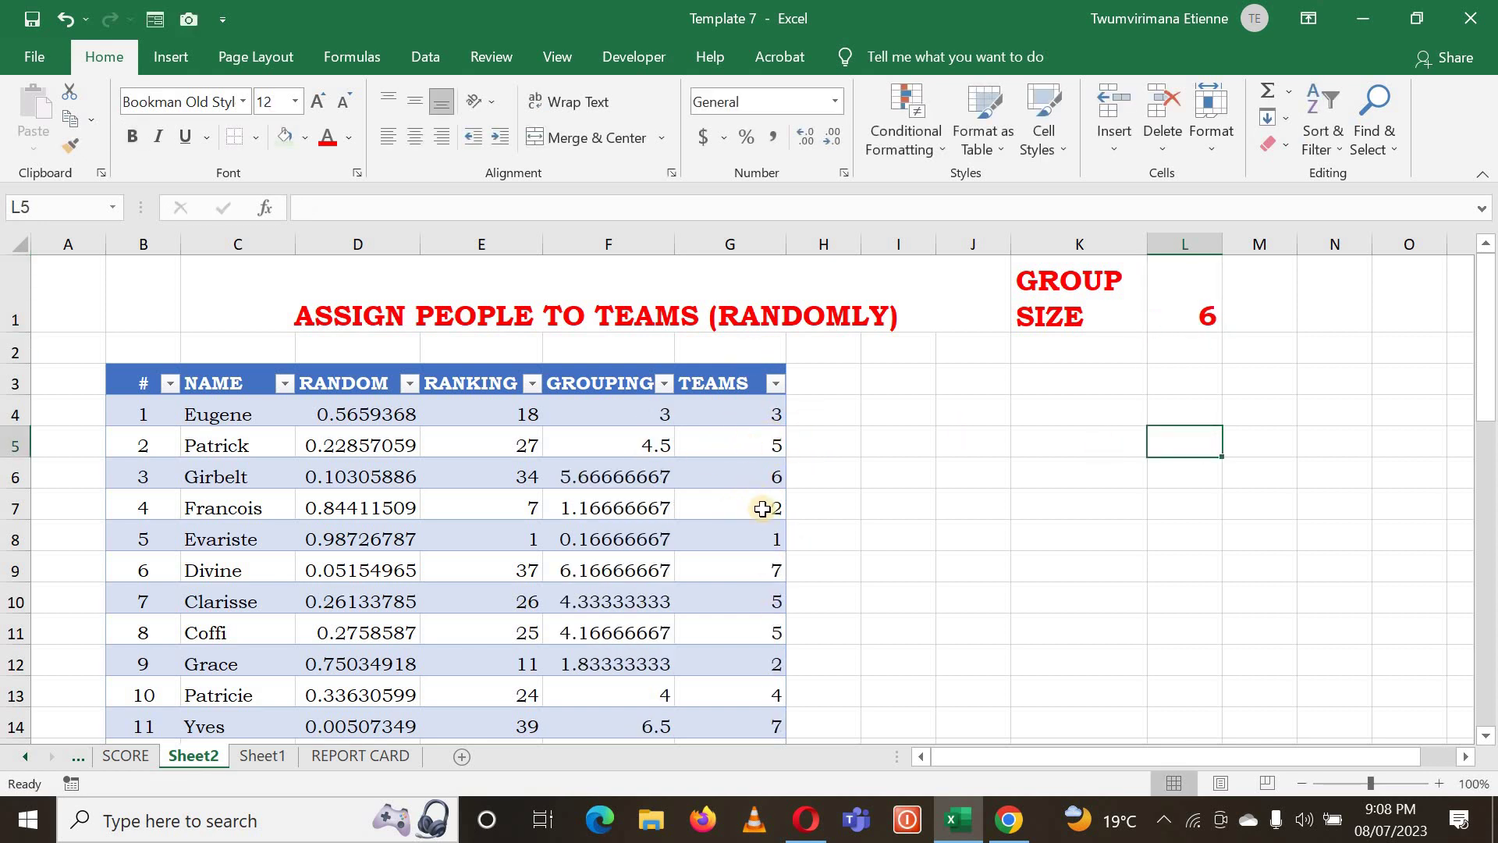
click(1107, 505)
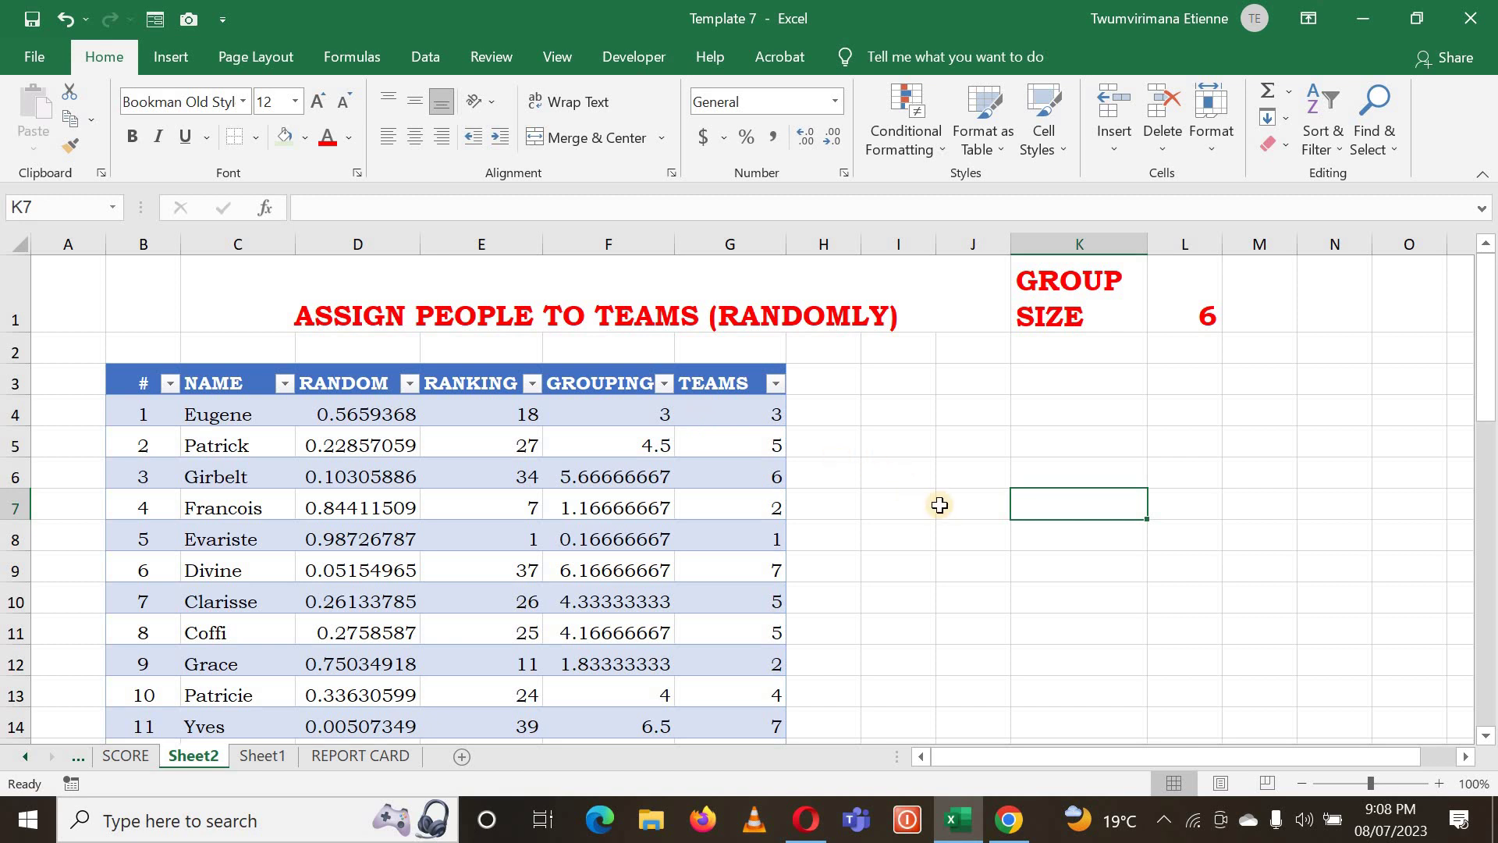
click(1000, 574)
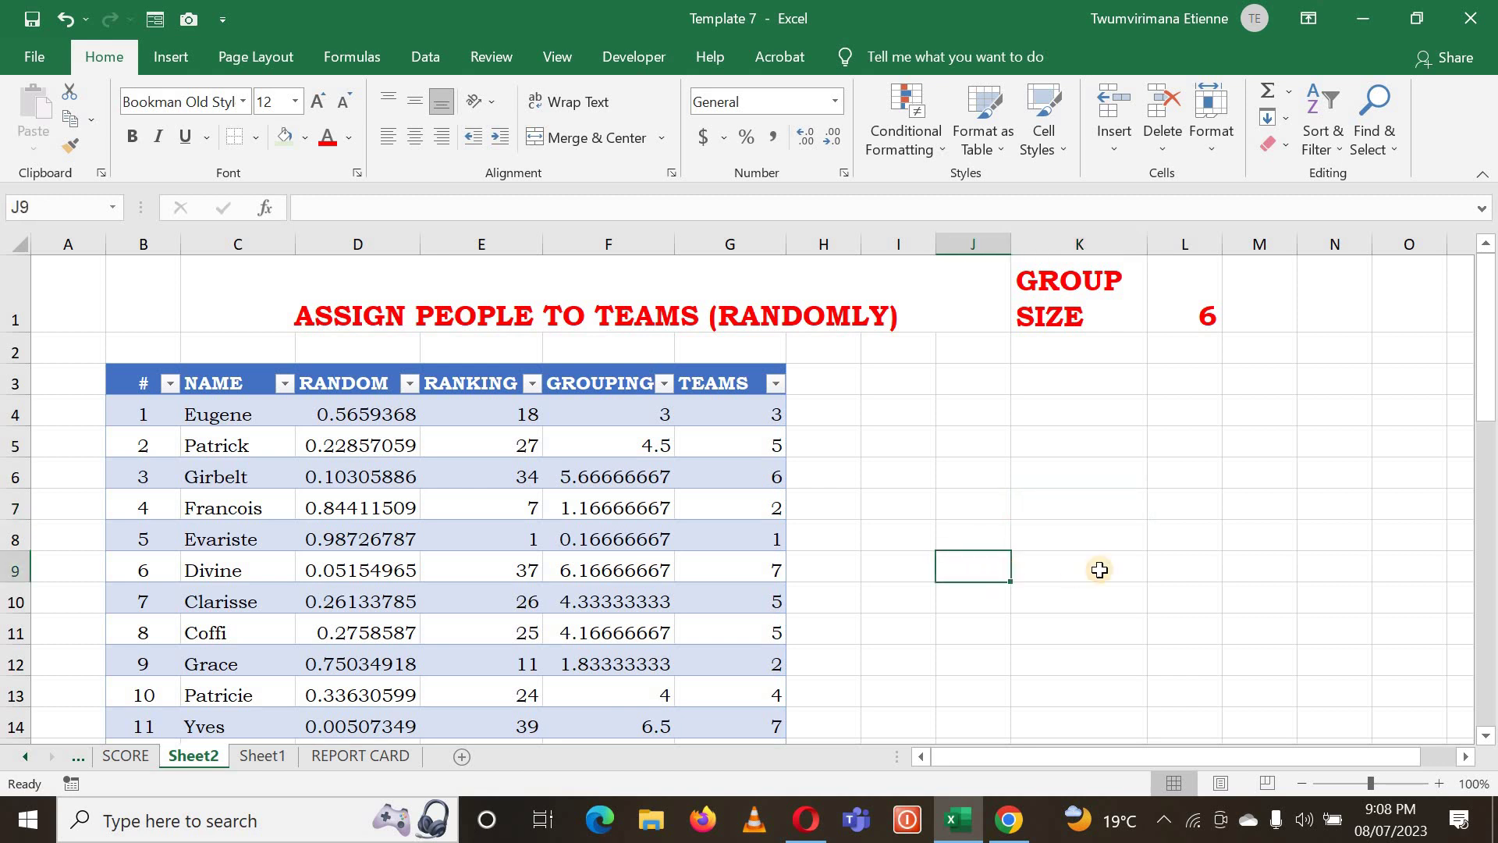
click(1099, 569)
click(1187, 569)
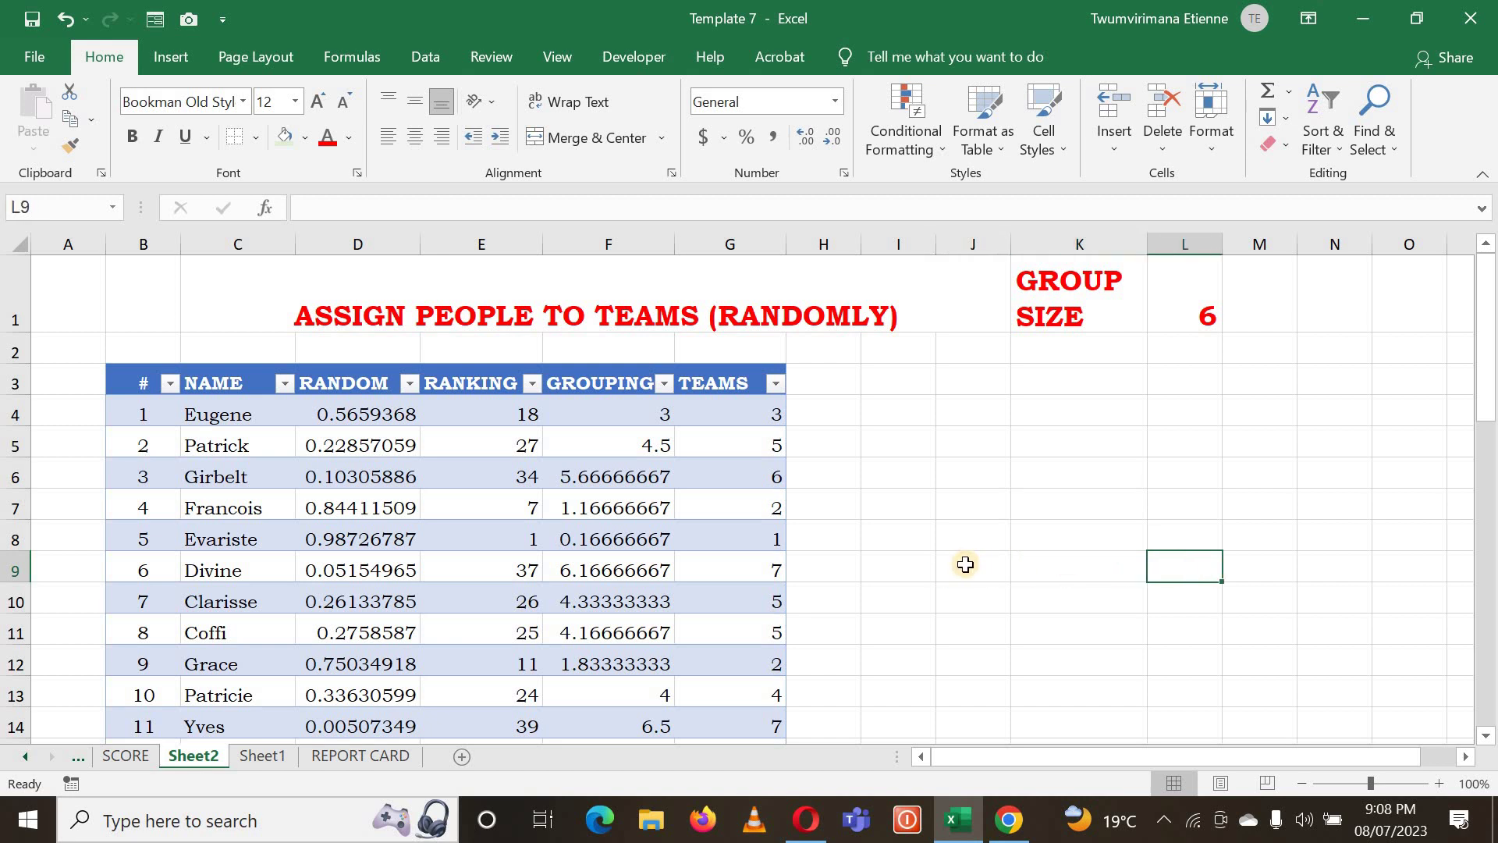